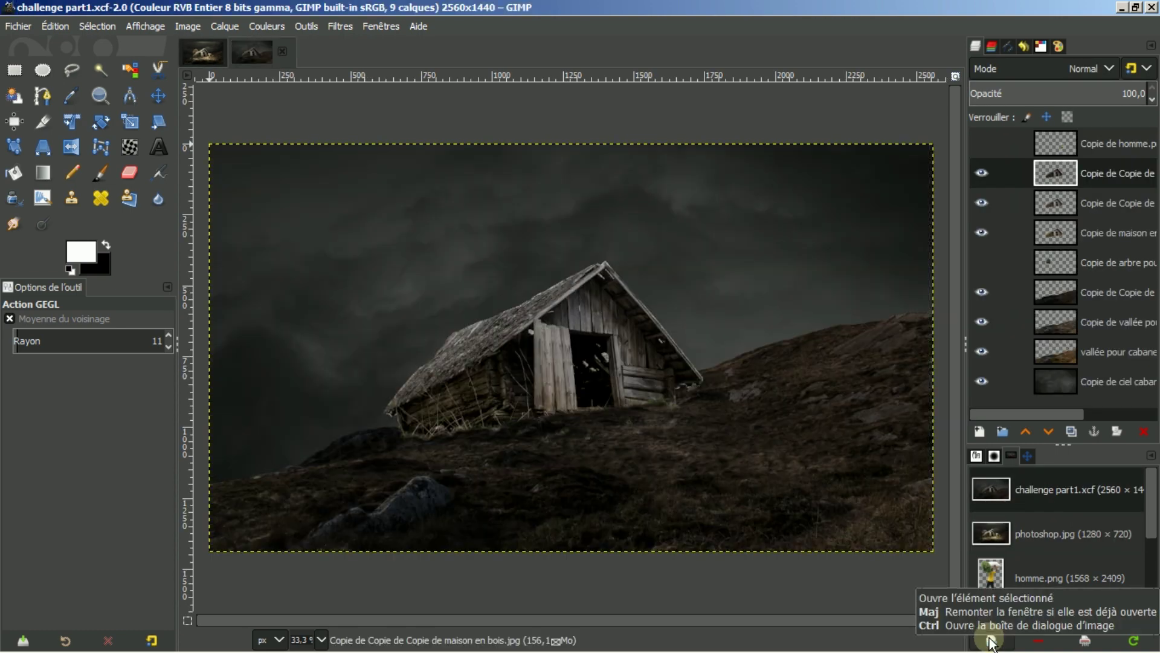
# Show the hidden tree layer in challenge part1.xcf and compare the composition with the reference image photoshop.jpg.
pyautogui.click(205, 57)
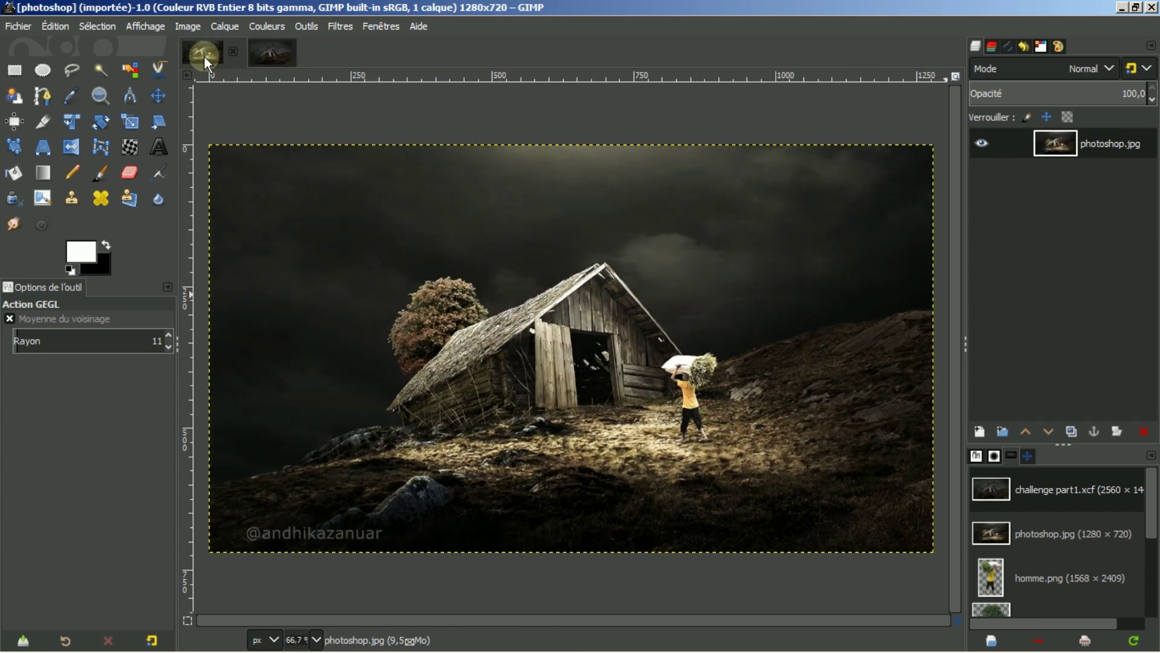
pyautogui.click(275, 57)
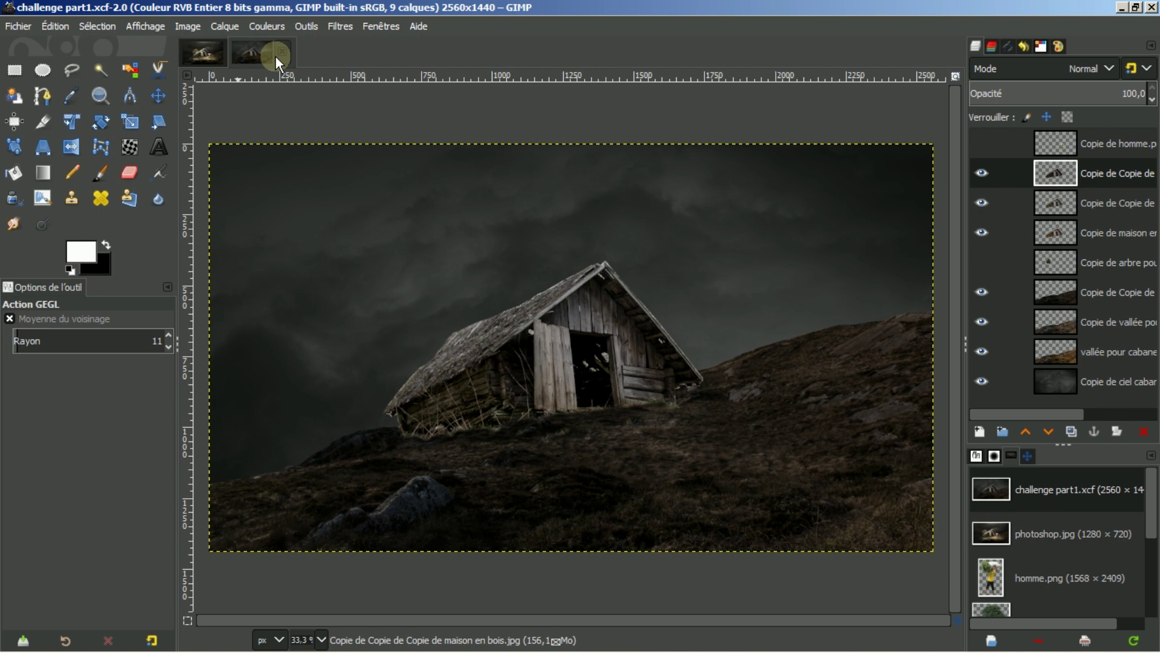
pyautogui.click(984, 260)
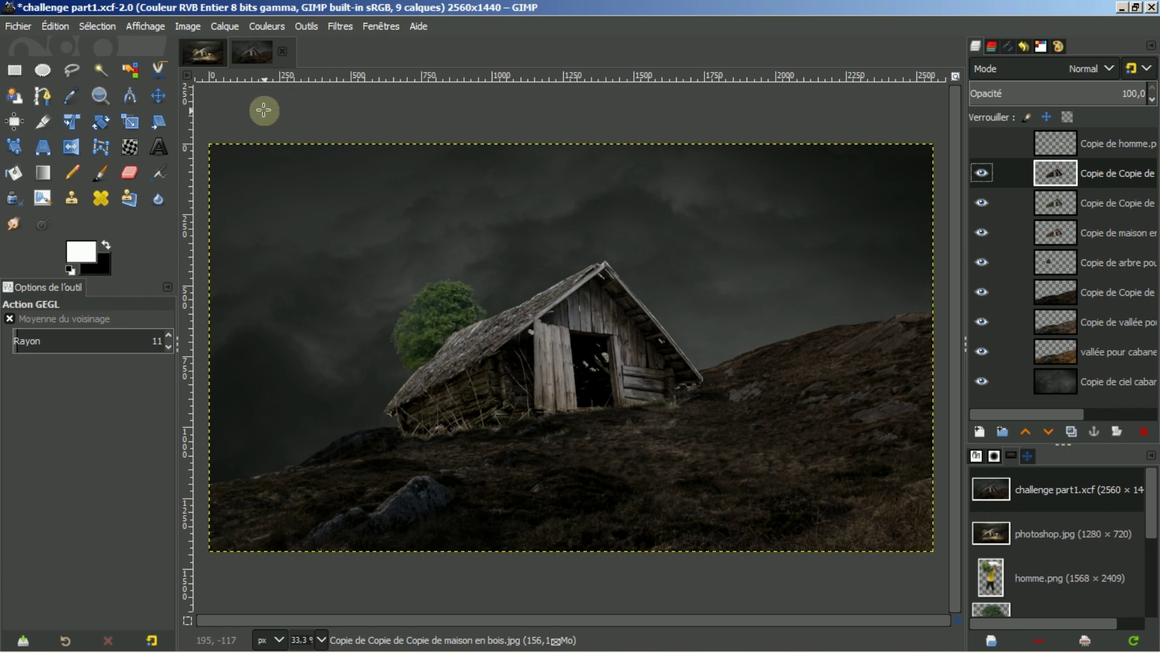
pyautogui.click(202, 52)
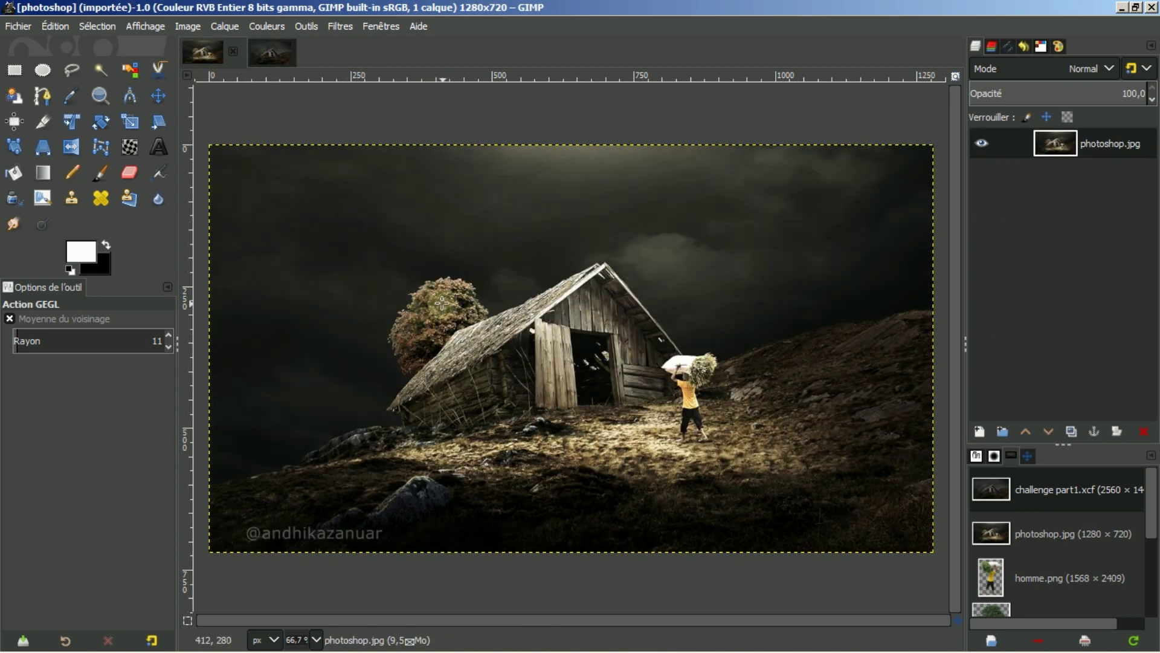
pyautogui.click(274, 53)
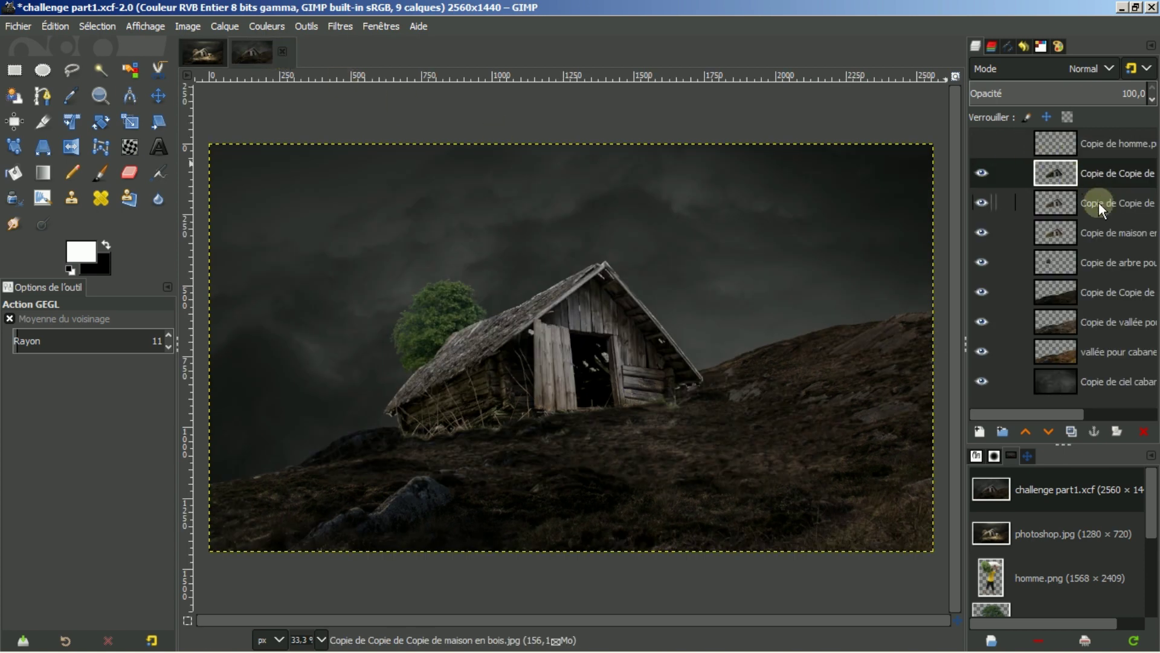
# Apply Hue-Saturation to the tree layer with hue -54.9 and saturation -19.5.
pyautogui.click(1065, 262)
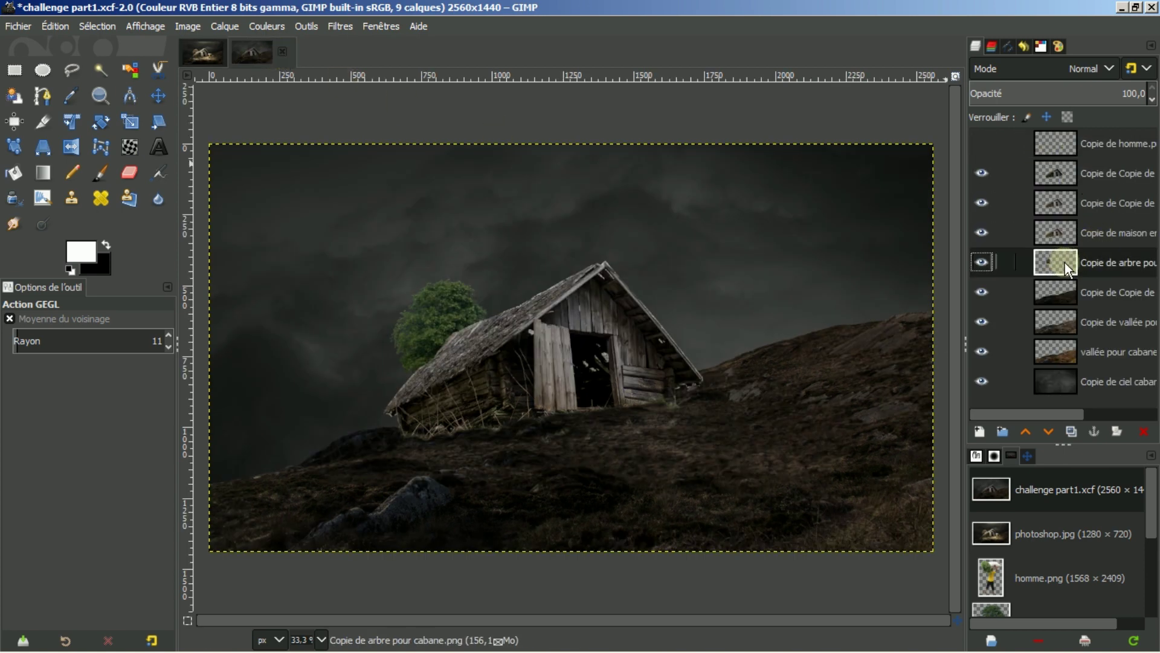
pyautogui.click(982, 262)
pyautogui.click(267, 27)
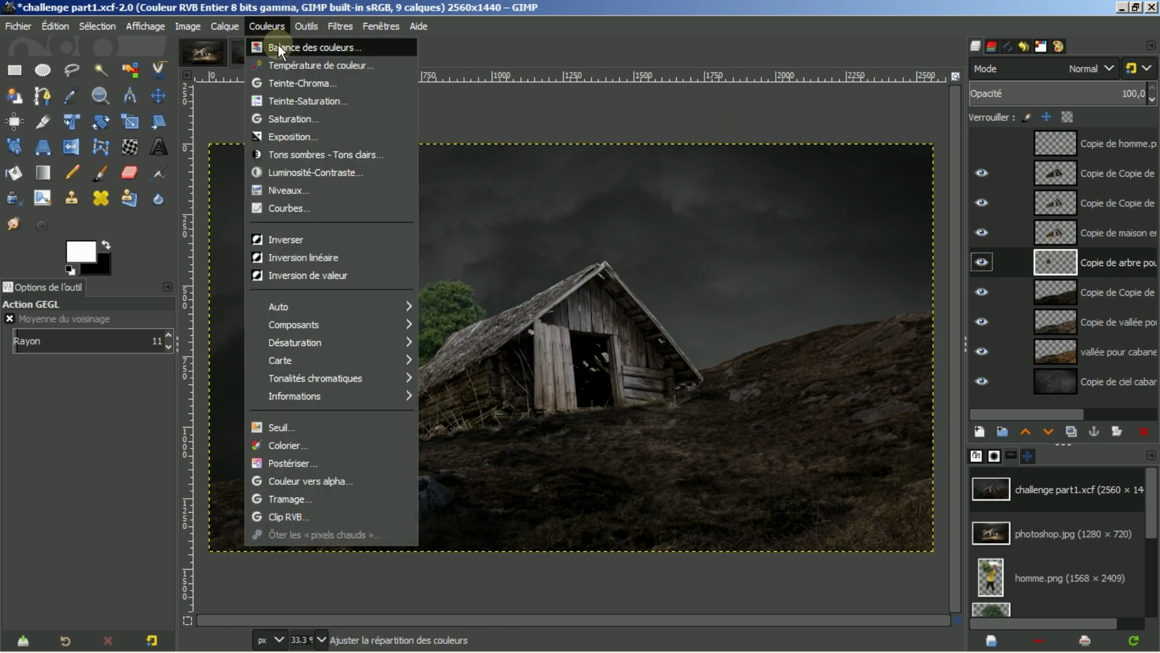
pyautogui.click(282, 100)
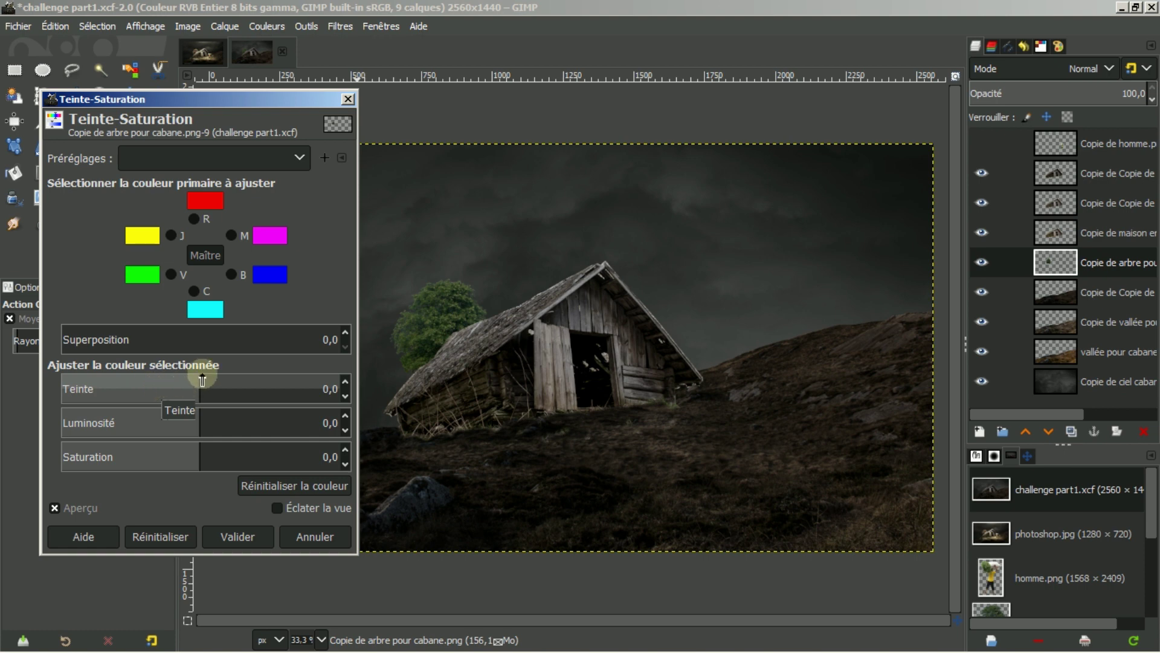
pyautogui.moveTo(197, 383)
pyautogui.mouseDown()
pyautogui.moveTo(140, 383)
pyautogui.moveTo(161, 381)
pyautogui.mouseUp()
pyautogui.click(325, 388)
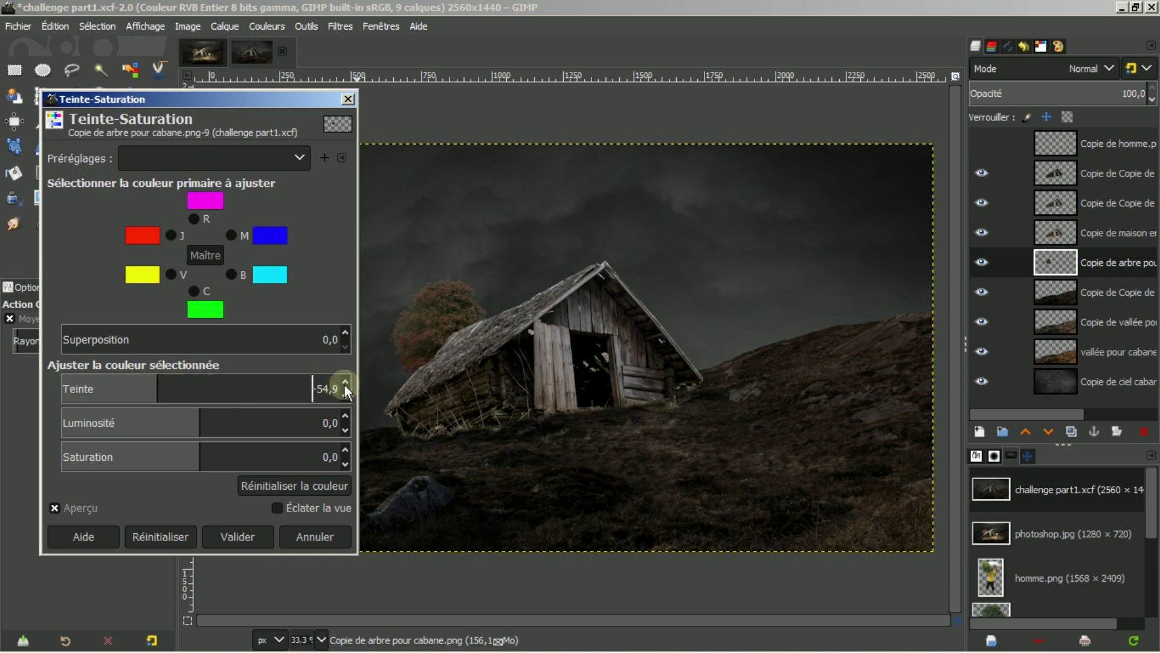
pyautogui.click(195, 449)
pyautogui.moveTo(195, 449); pyautogui.dragTo(177, 450)
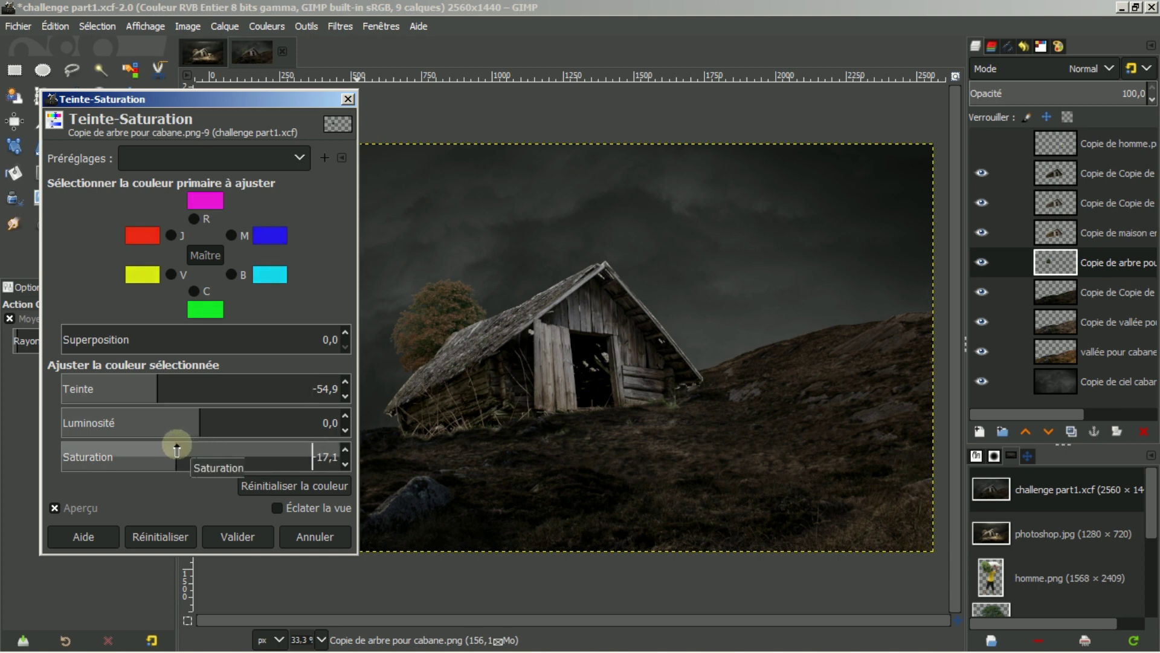
pyautogui.moveTo(177, 450); pyautogui.dragTo(174, 450)
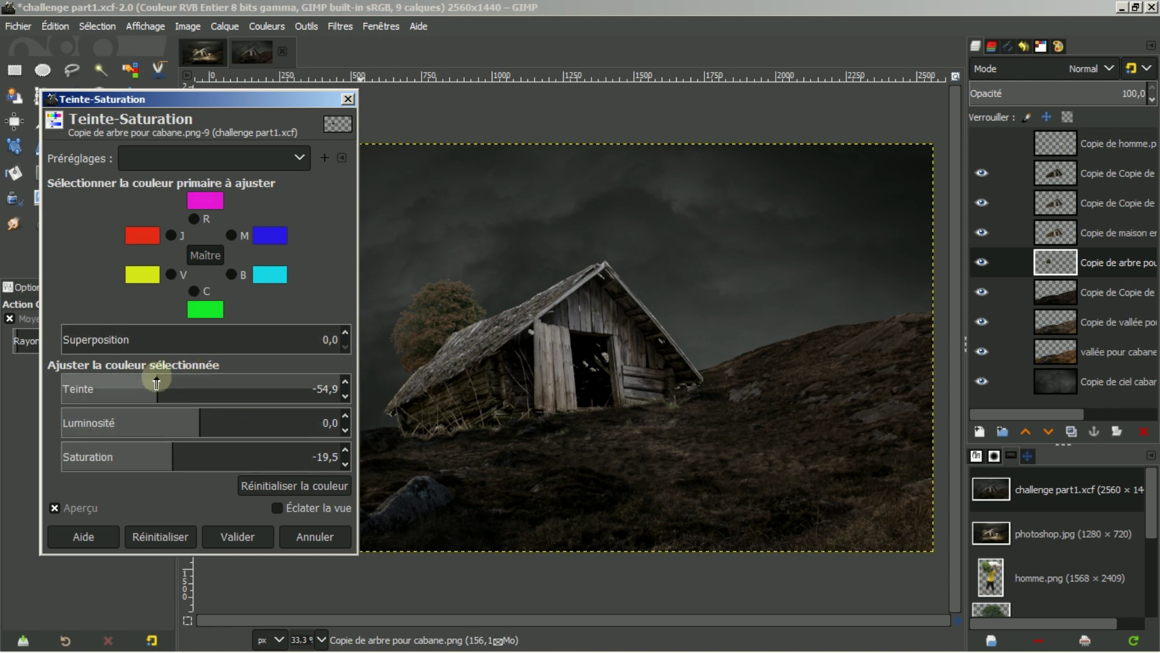
pyautogui.moveTo(158, 382)
pyautogui.mouseDown()
pyautogui.moveTo(126, 383)
pyautogui.moveTo(158, 373)
pyautogui.mouseUp()
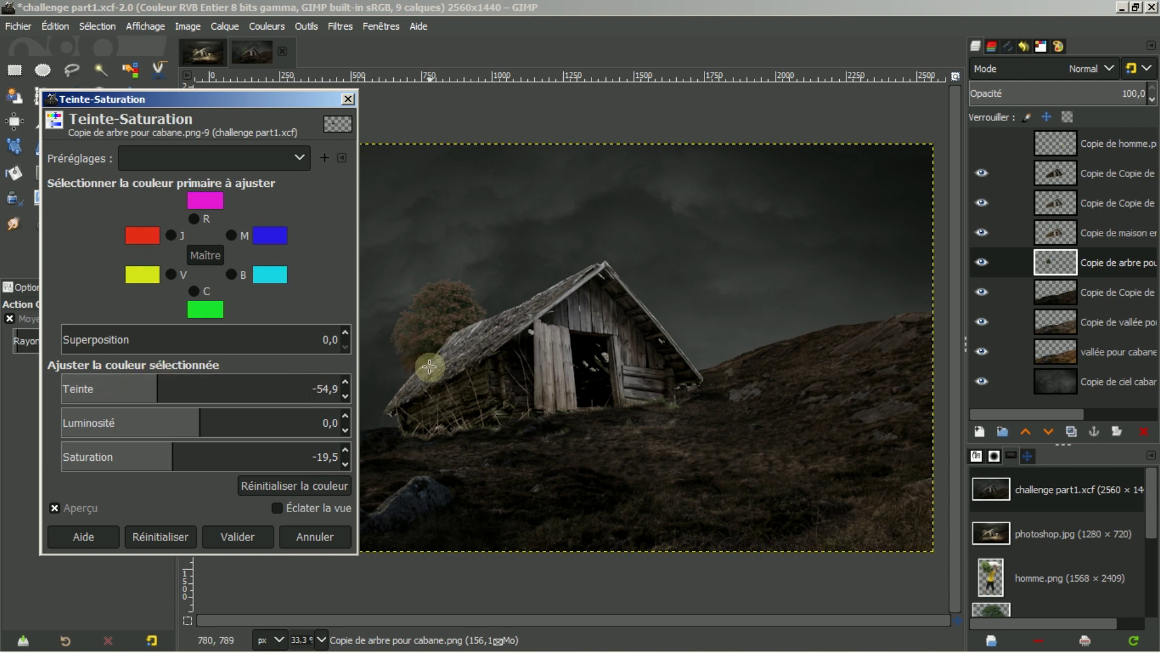
pyautogui.click(243, 536)
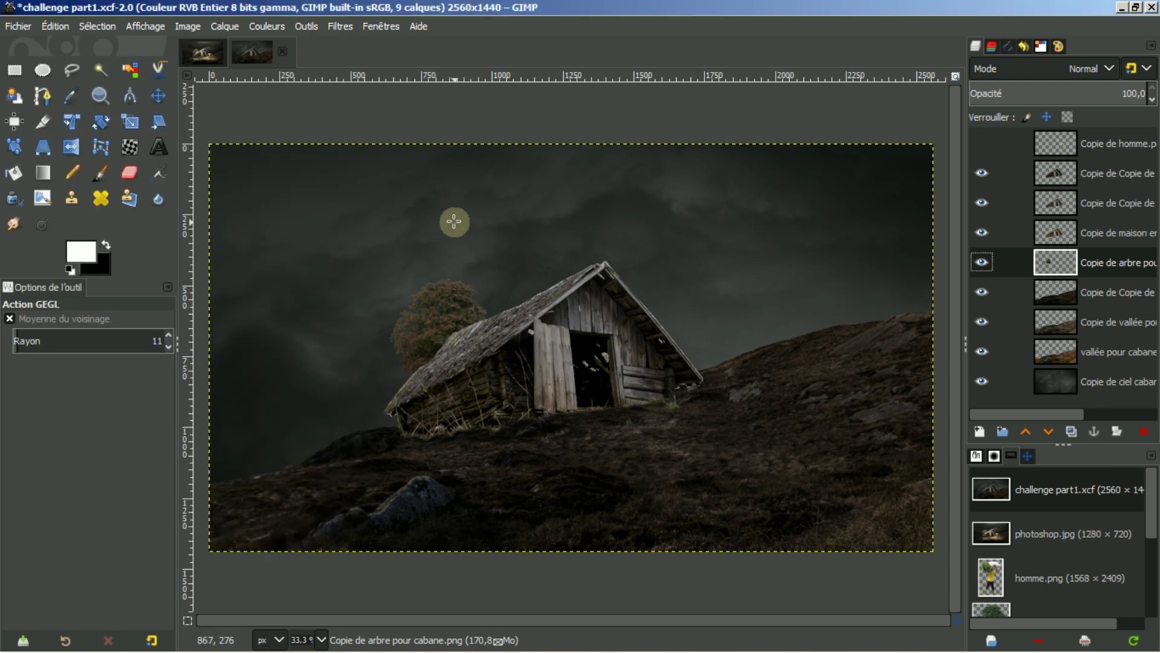
# Apply Levels to the tree layer with input black point 20 and white point 160, and compare it with the reference image.
pyautogui.click(263, 30)
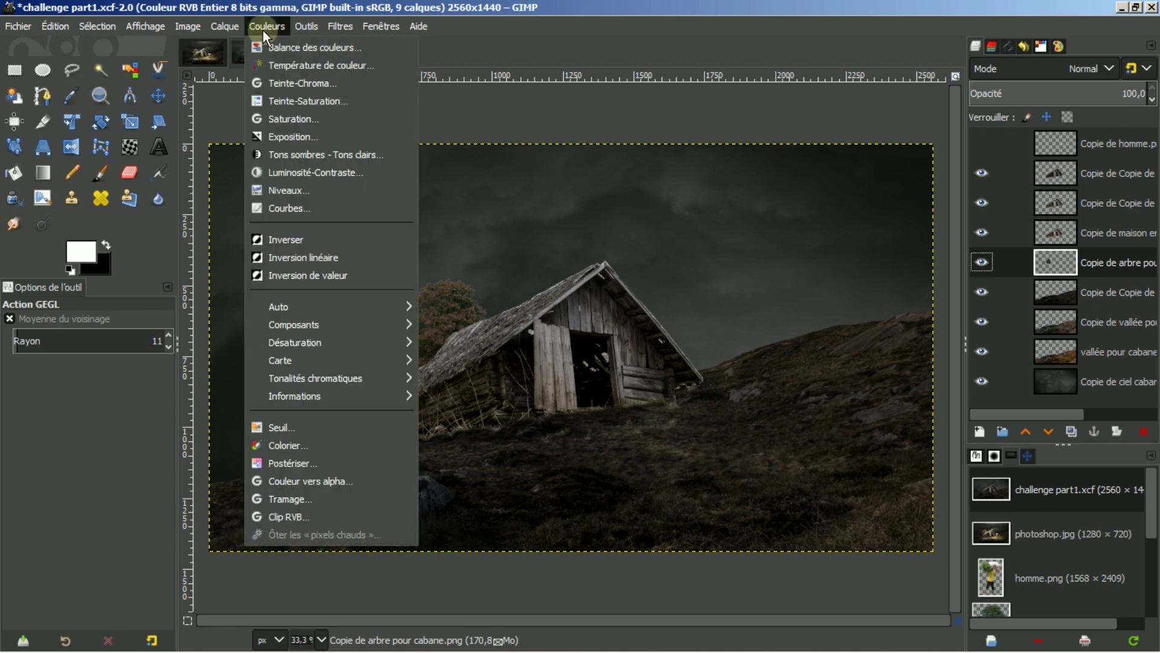
pyautogui.click(272, 189)
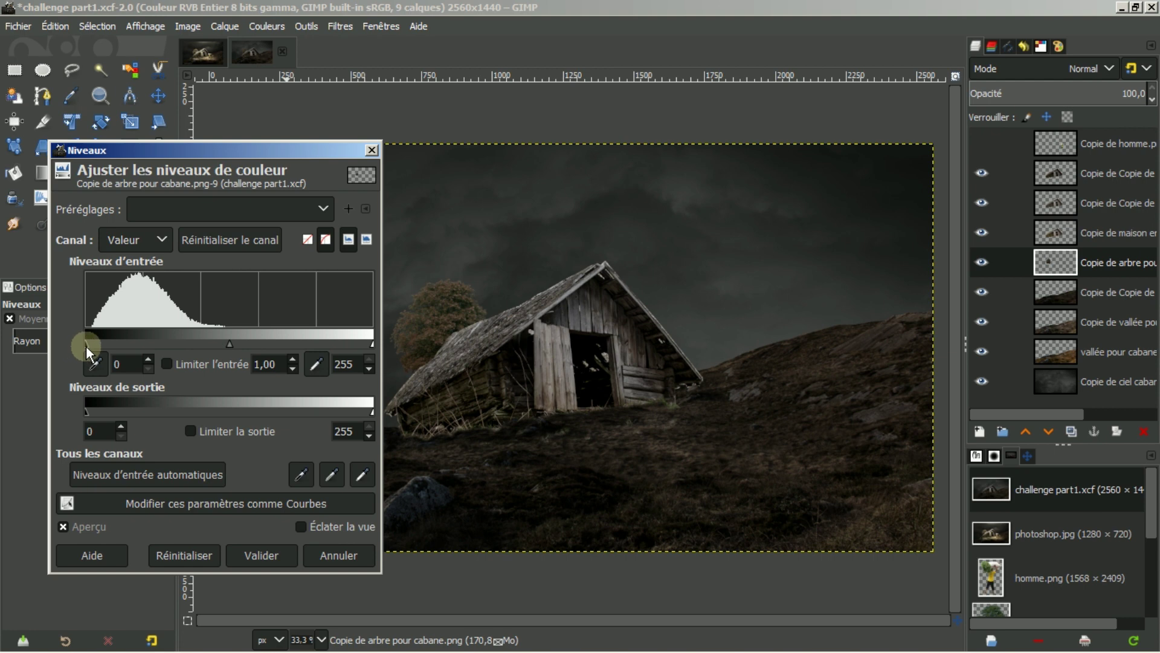
pyautogui.moveTo(86, 345); pyautogui.dragTo(105, 346)
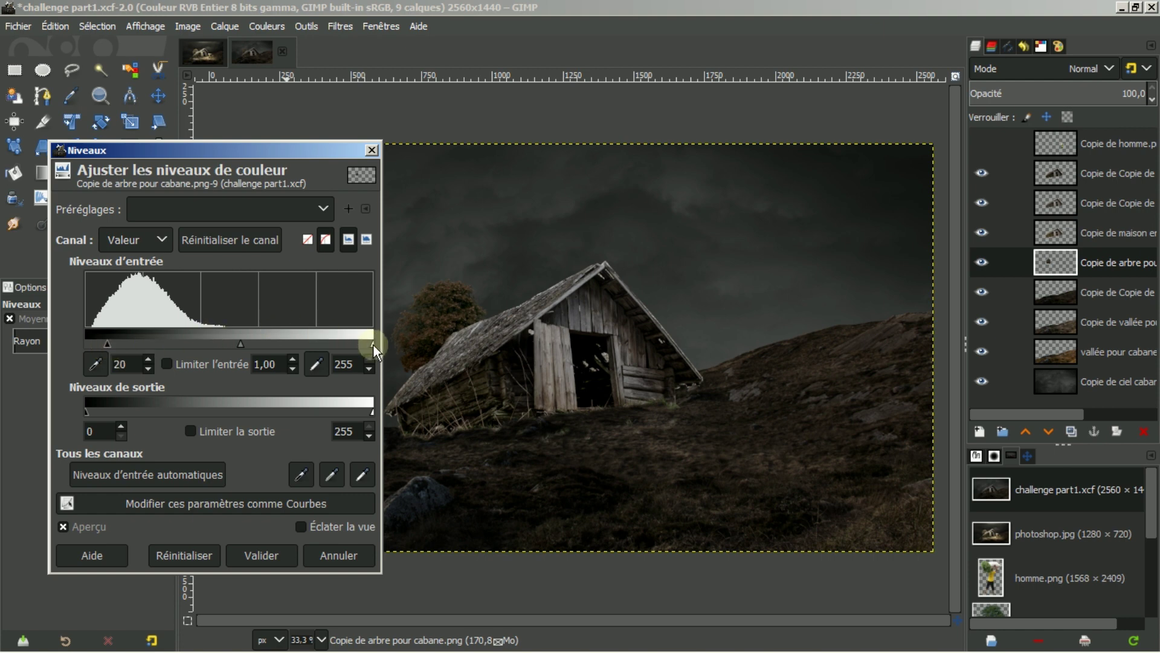
pyautogui.moveTo(374, 345); pyautogui.dragTo(284, 345)
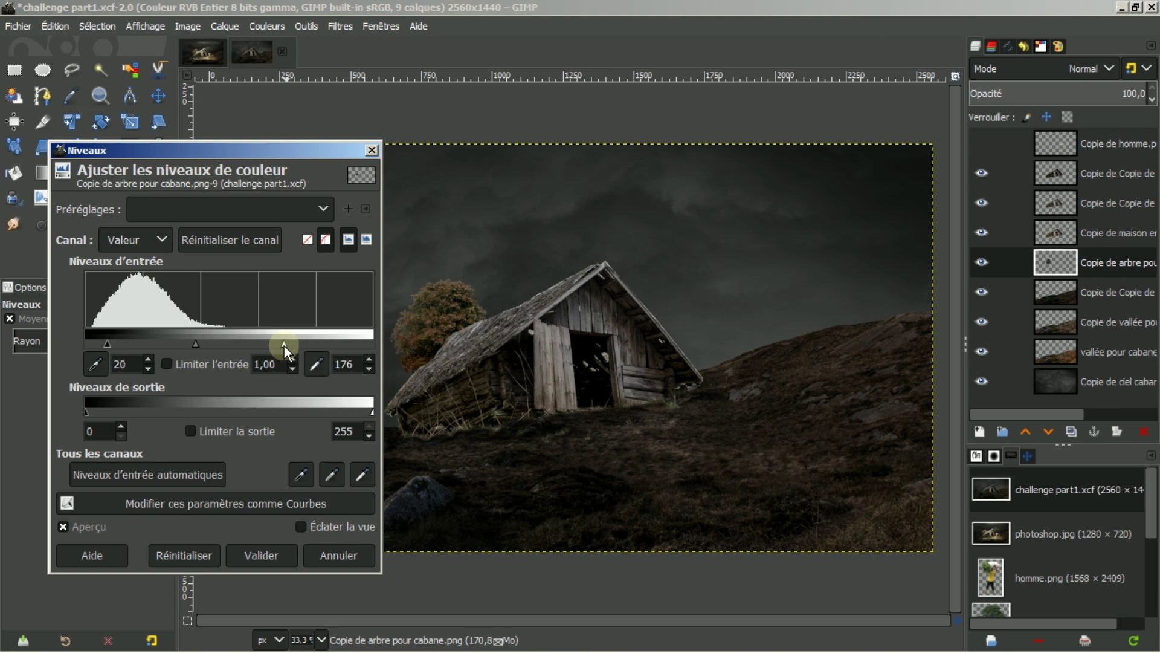
pyautogui.moveTo(284, 346); pyautogui.dragTo(266, 346)
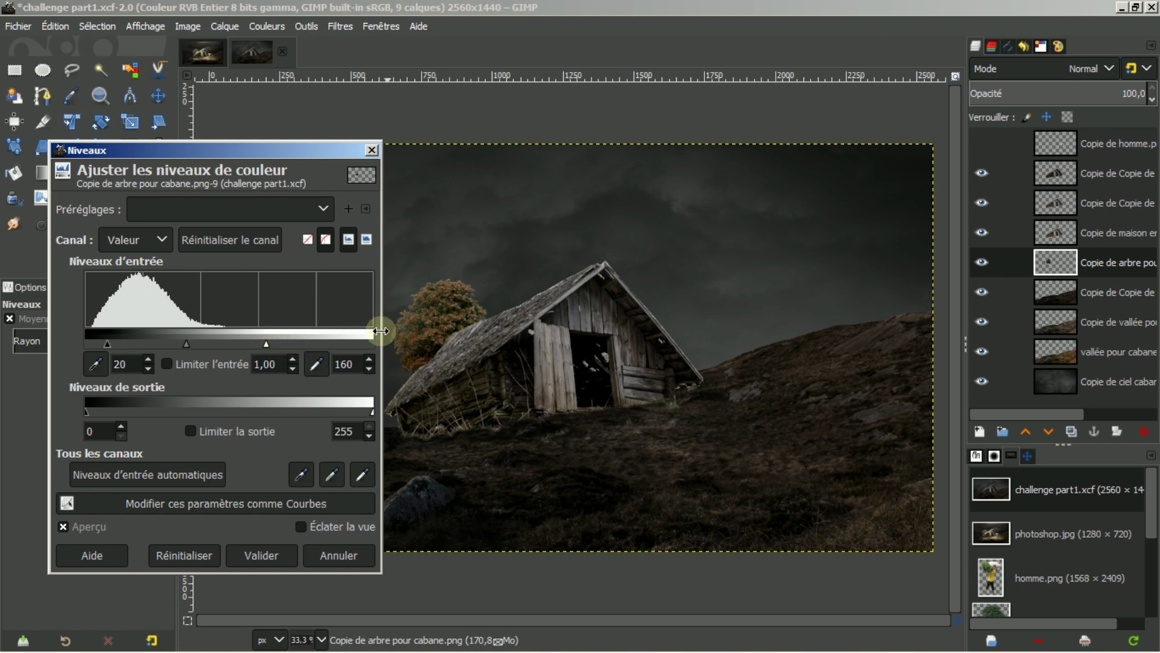
pyautogui.click(253, 553)
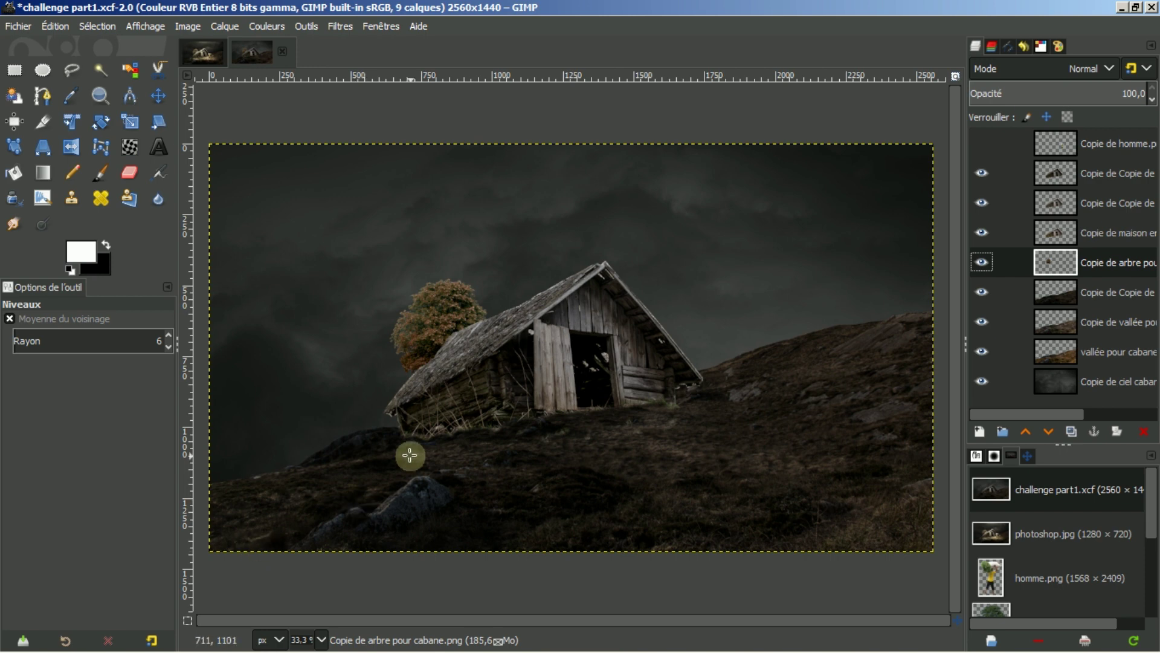
pyautogui.click(201, 51)
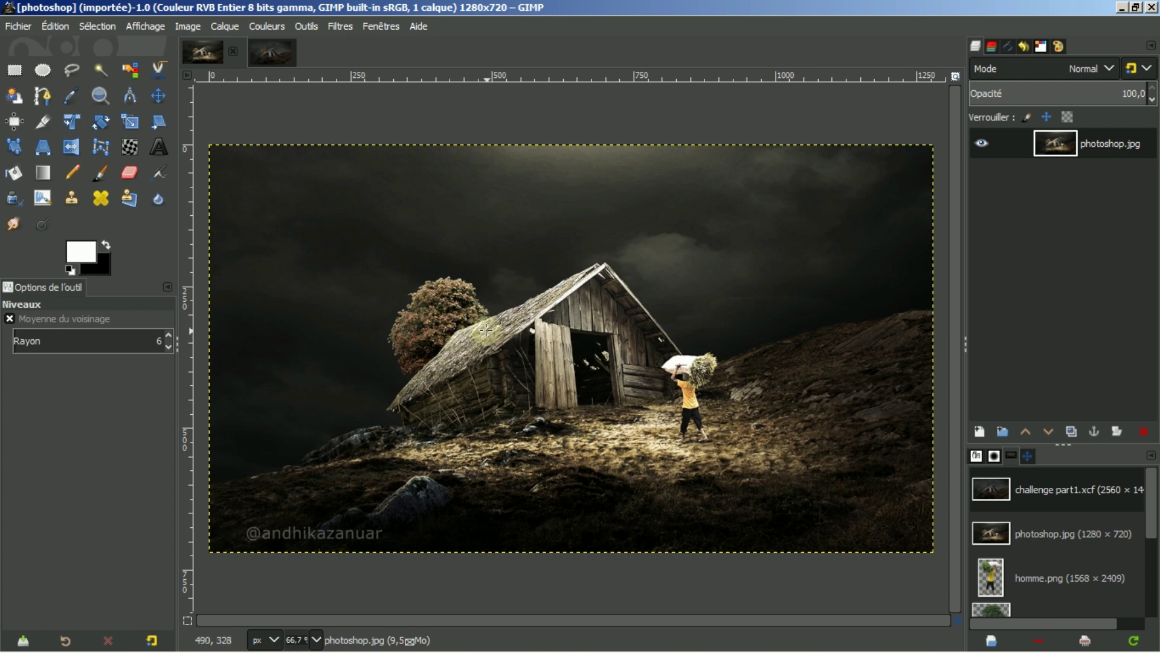
pyautogui.click(280, 57)
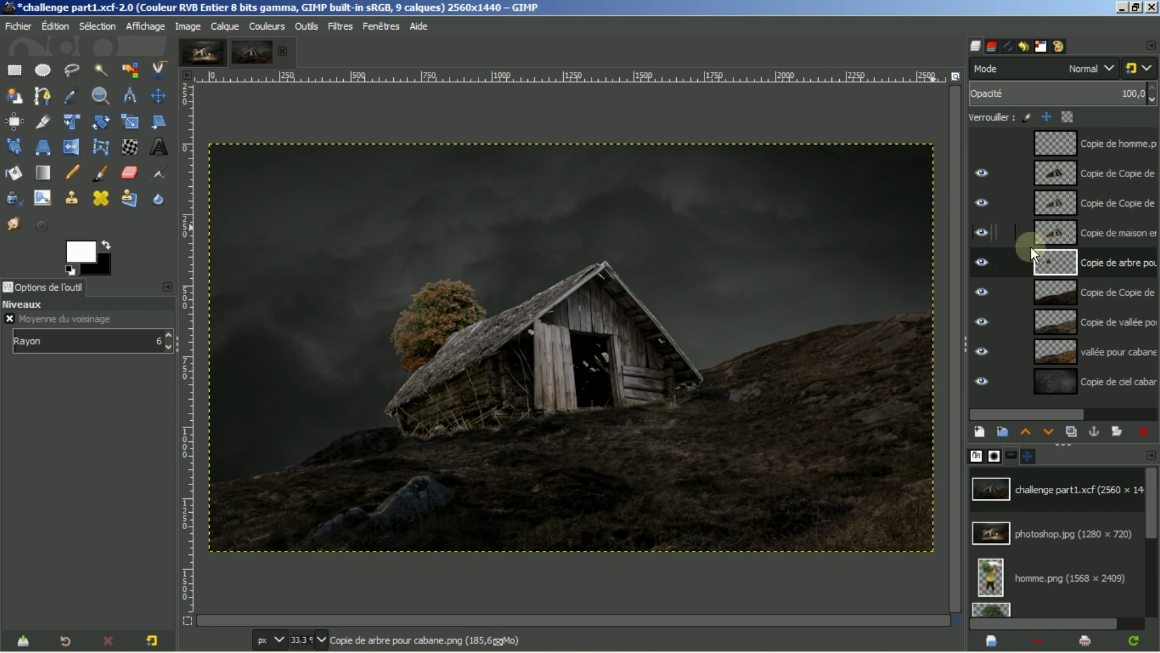
# Hide the topmost wooden house copy and select the house copy directly beneath it.
pyautogui.click(1063, 176)
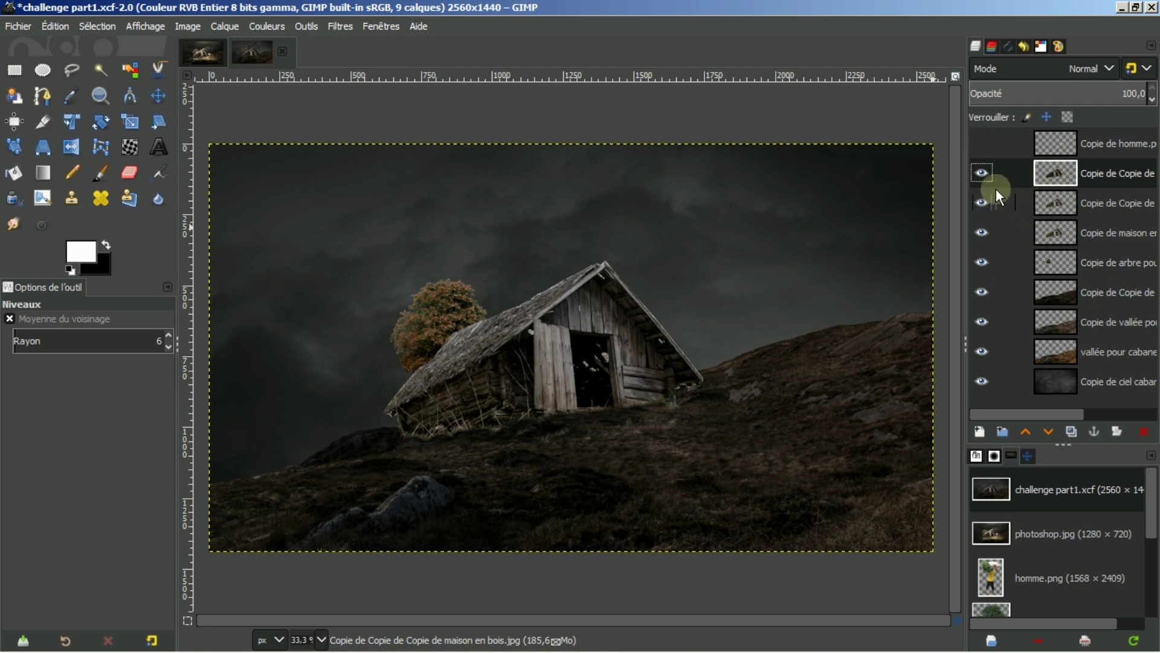
pyautogui.click(982, 173)
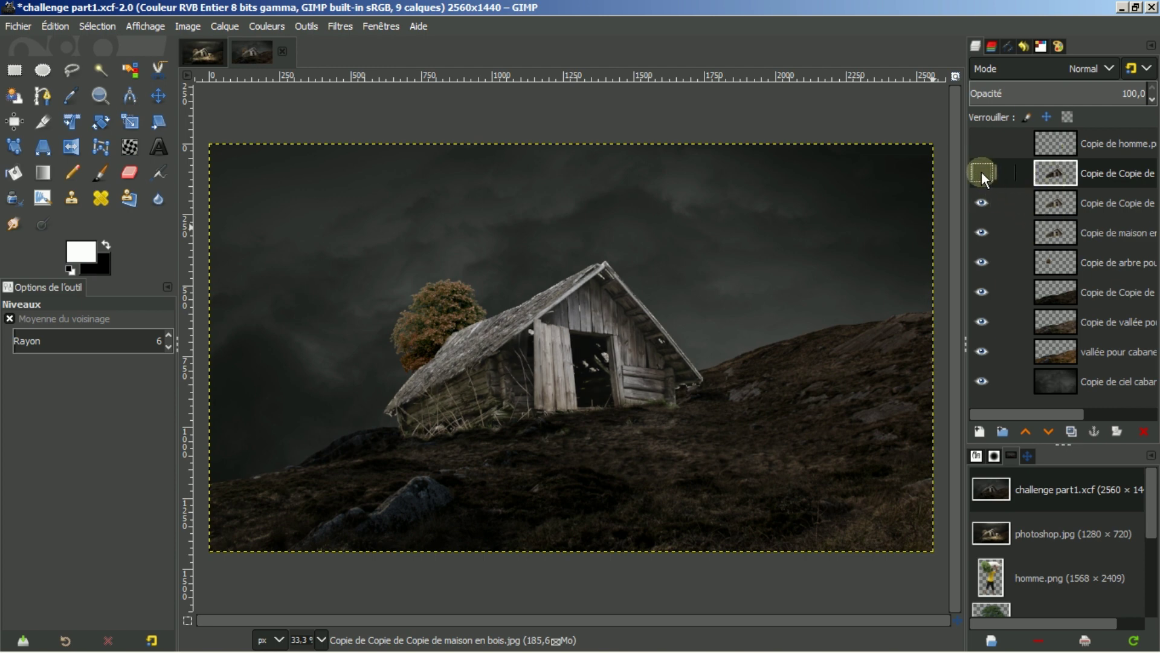
pyautogui.click(981, 173)
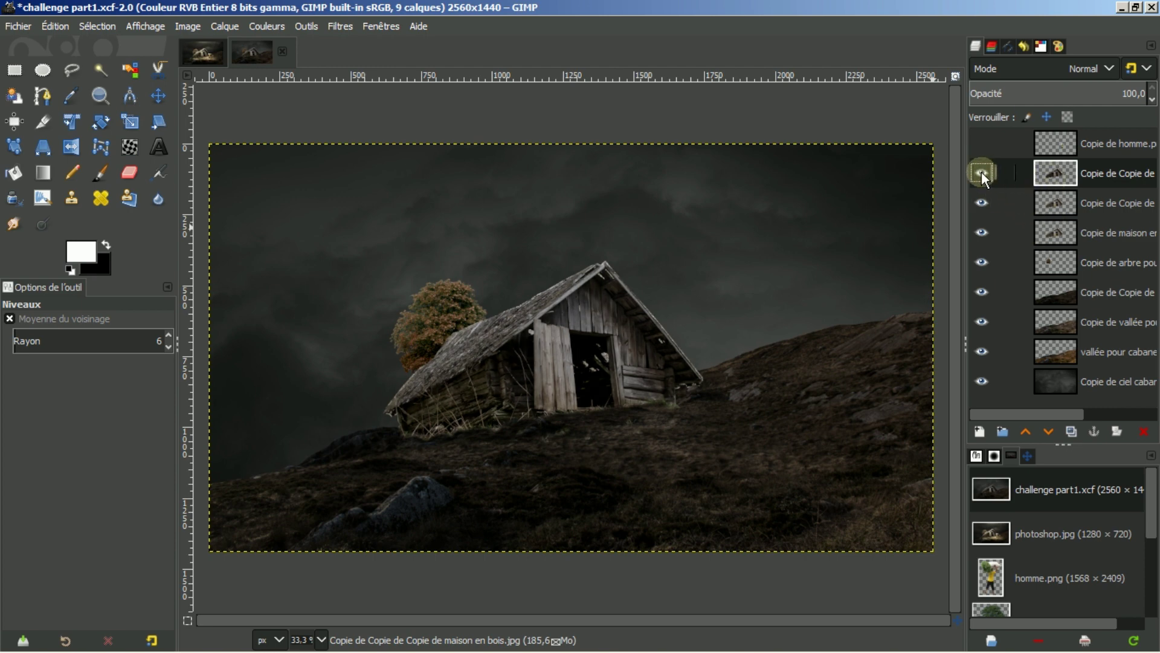
pyautogui.click(981, 173)
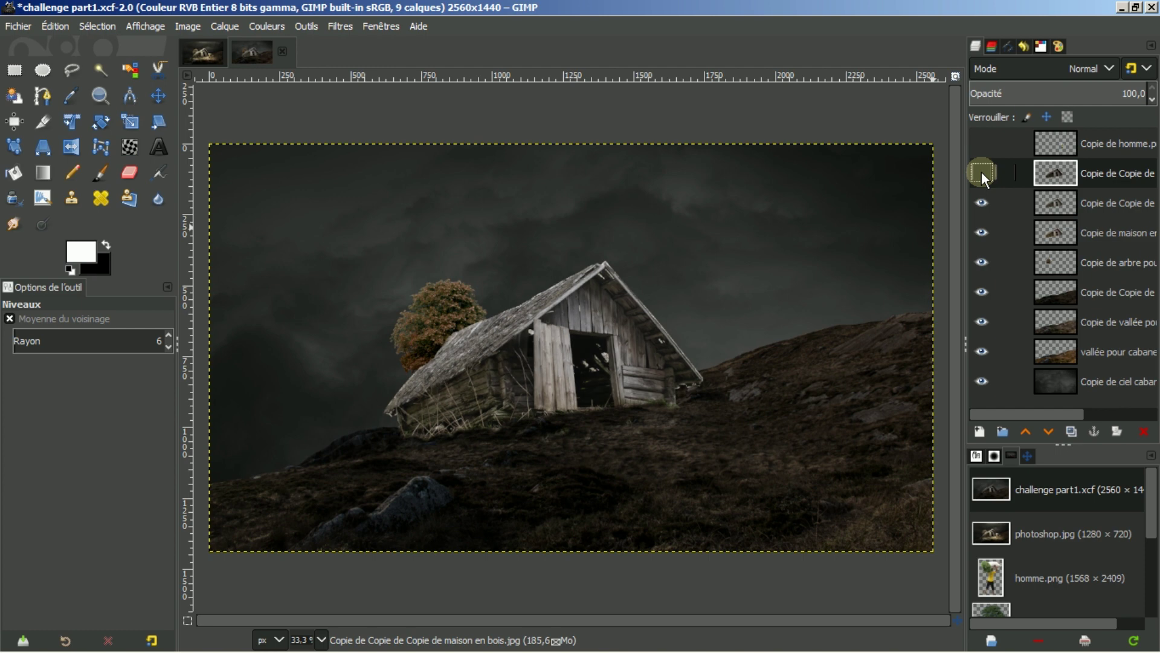
pyautogui.click(1058, 205)
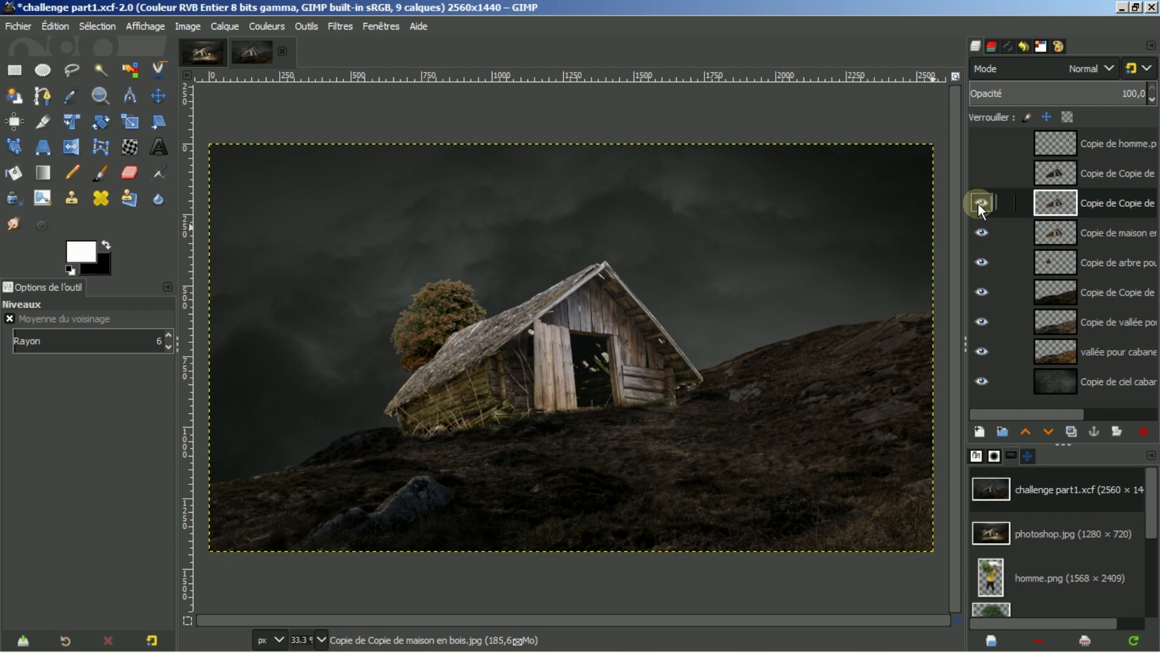
pyautogui.click(1042, 207)
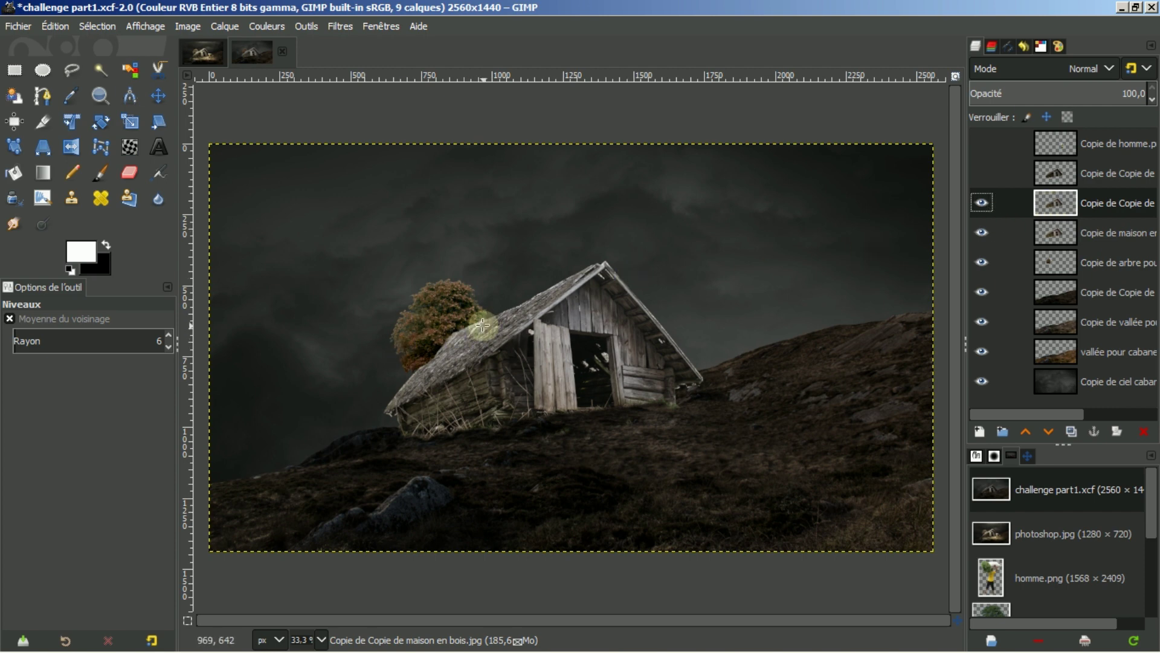
pyautogui.click(267, 26)
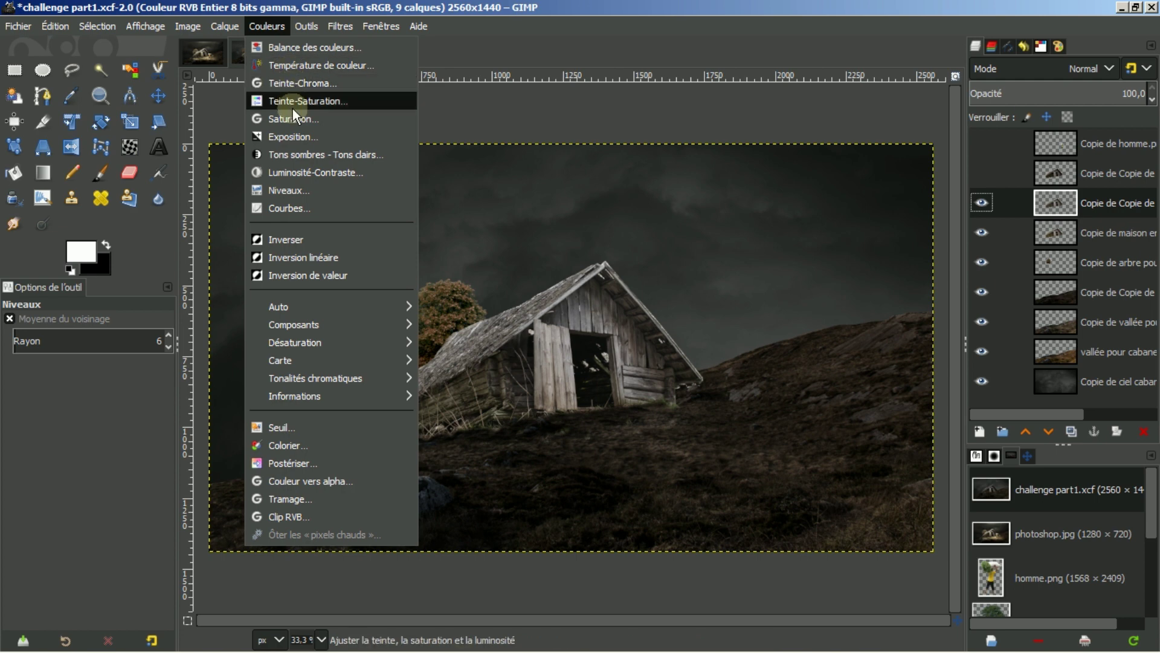
pyautogui.click(286, 173)
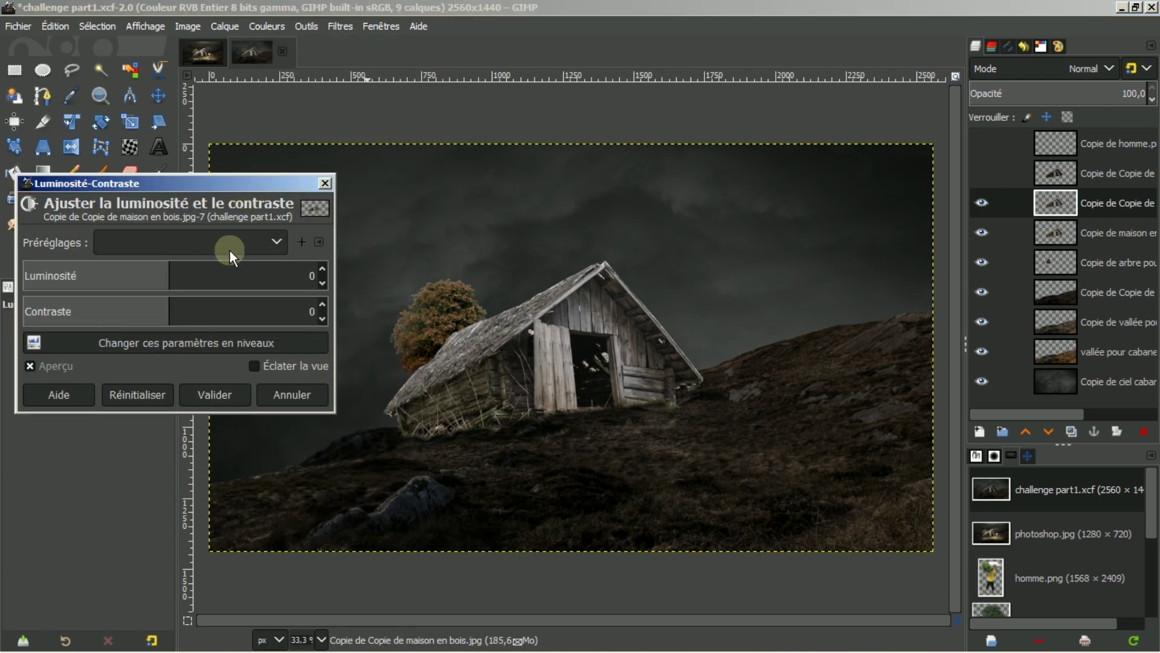
pyautogui.click(220, 272)
pyautogui.click(216, 302)
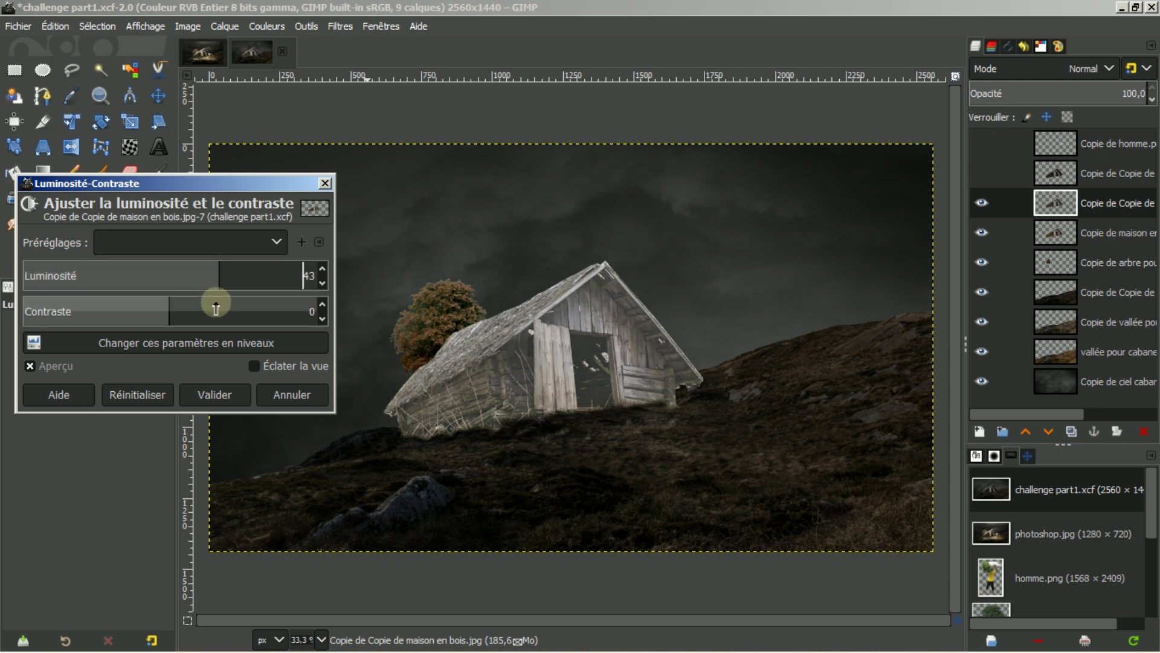
pyautogui.click(227, 308)
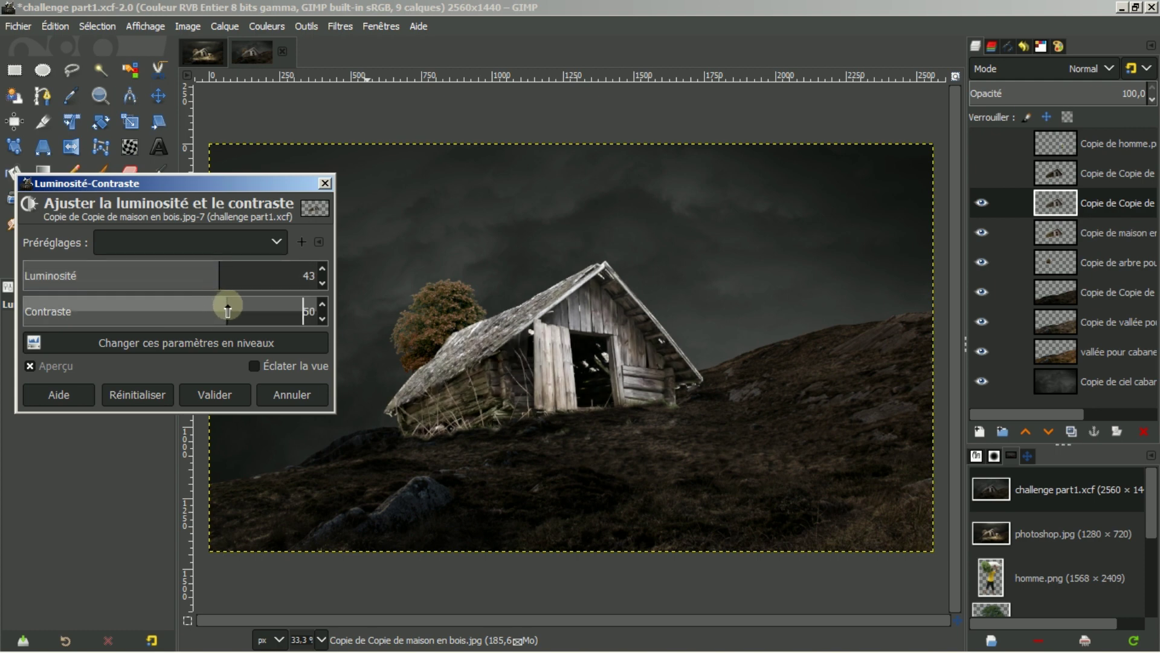
pyautogui.moveTo(228, 311); pyautogui.dragTo(234, 311)
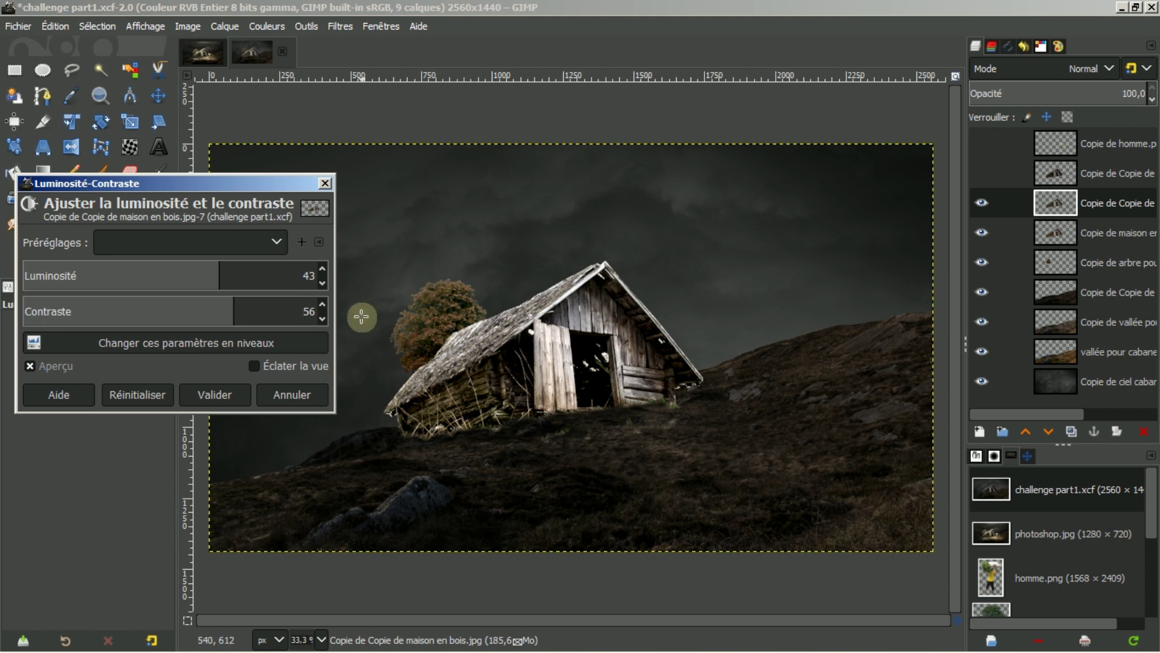
pyautogui.click(293, 394)
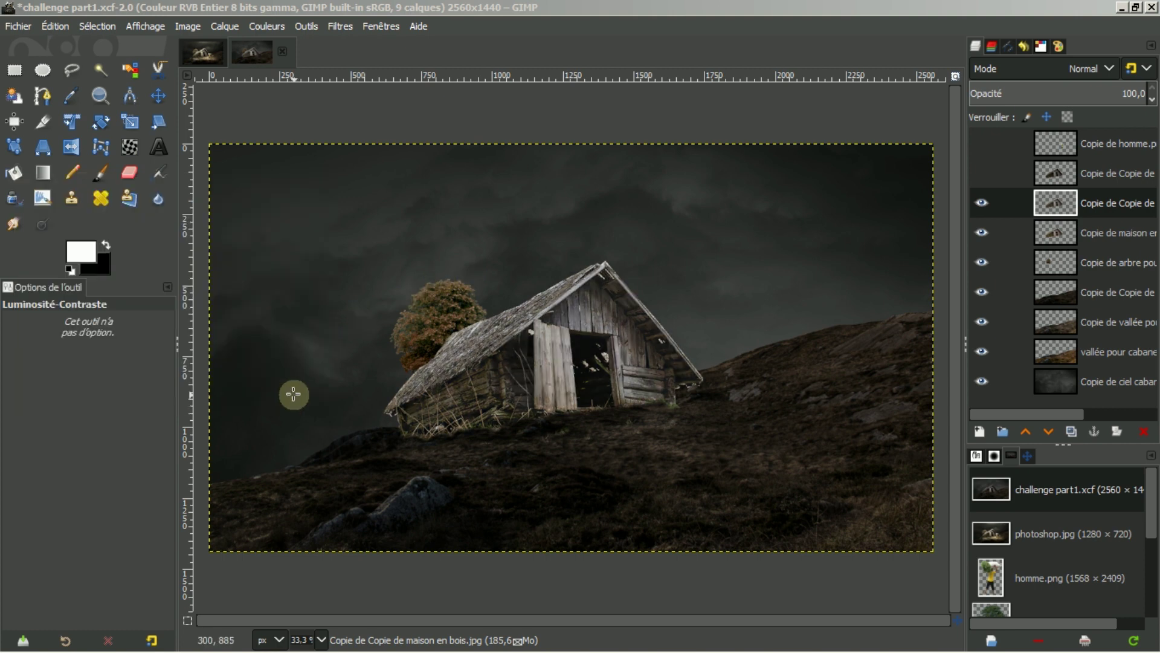
# Apply Shadows-Highlights to the selected wooden house copy with a white point adjustment of 10.
pyautogui.click(276, 27)
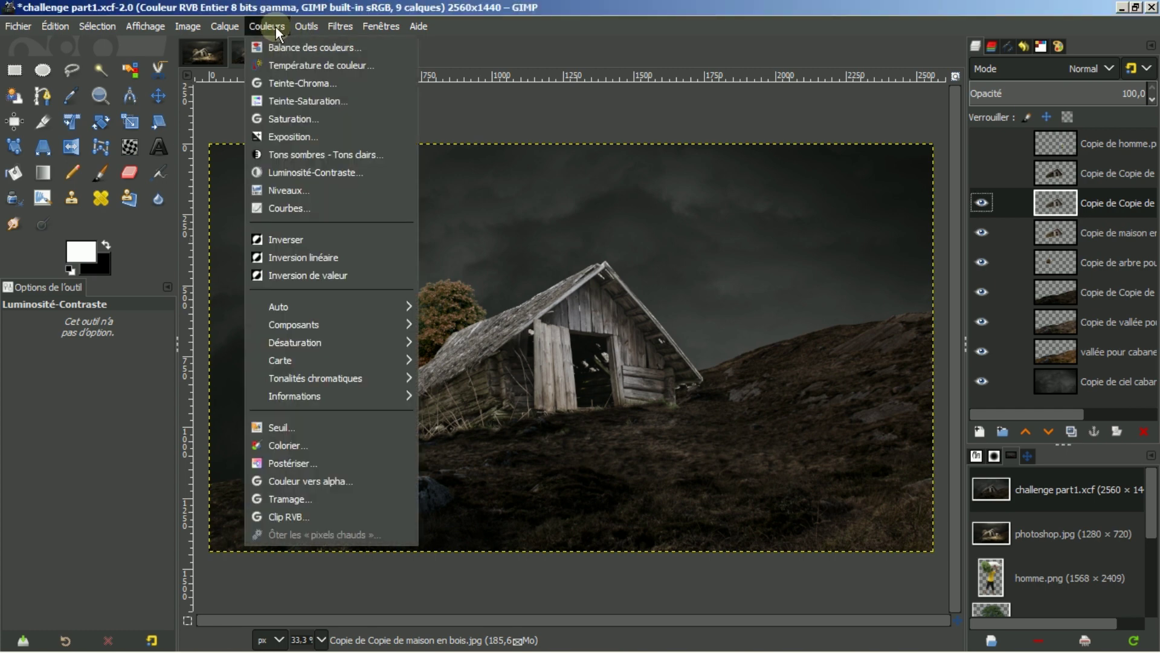
pyautogui.click(289, 156)
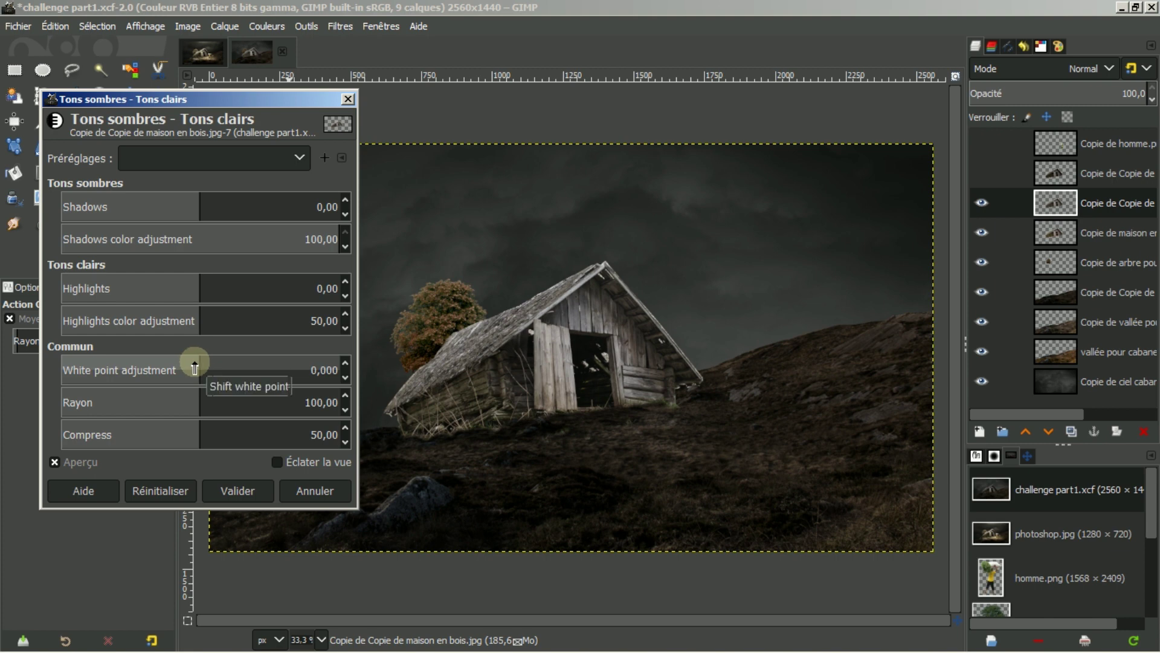
pyautogui.moveTo(199, 365); pyautogui.dragTo(347, 368)
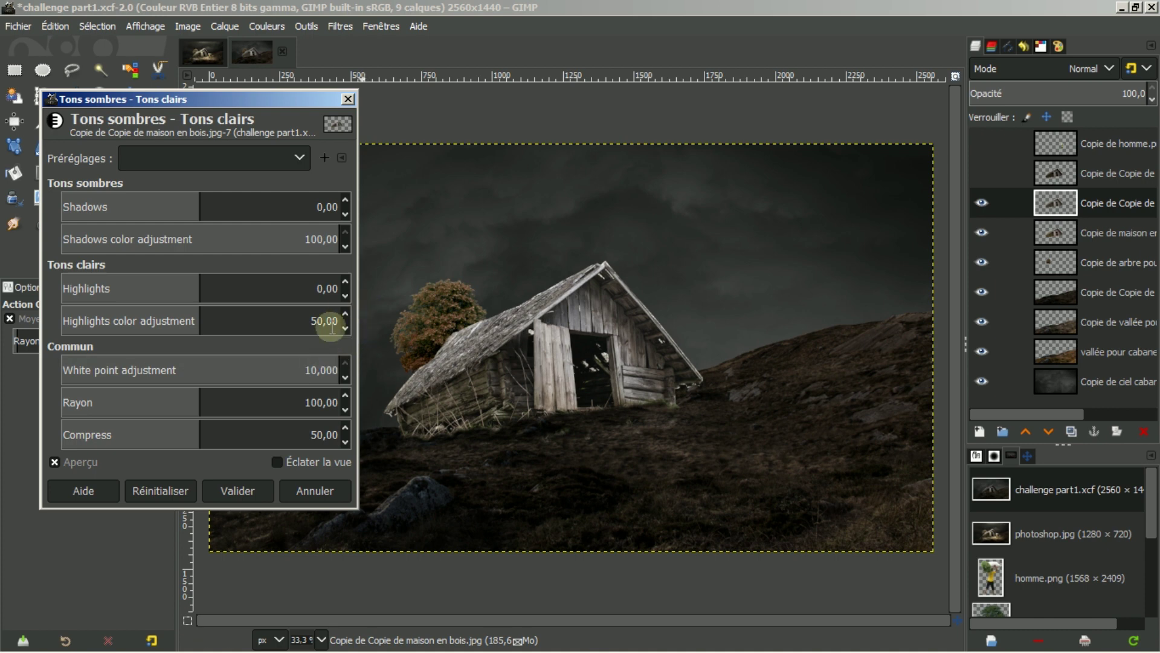
pyautogui.click(235, 492)
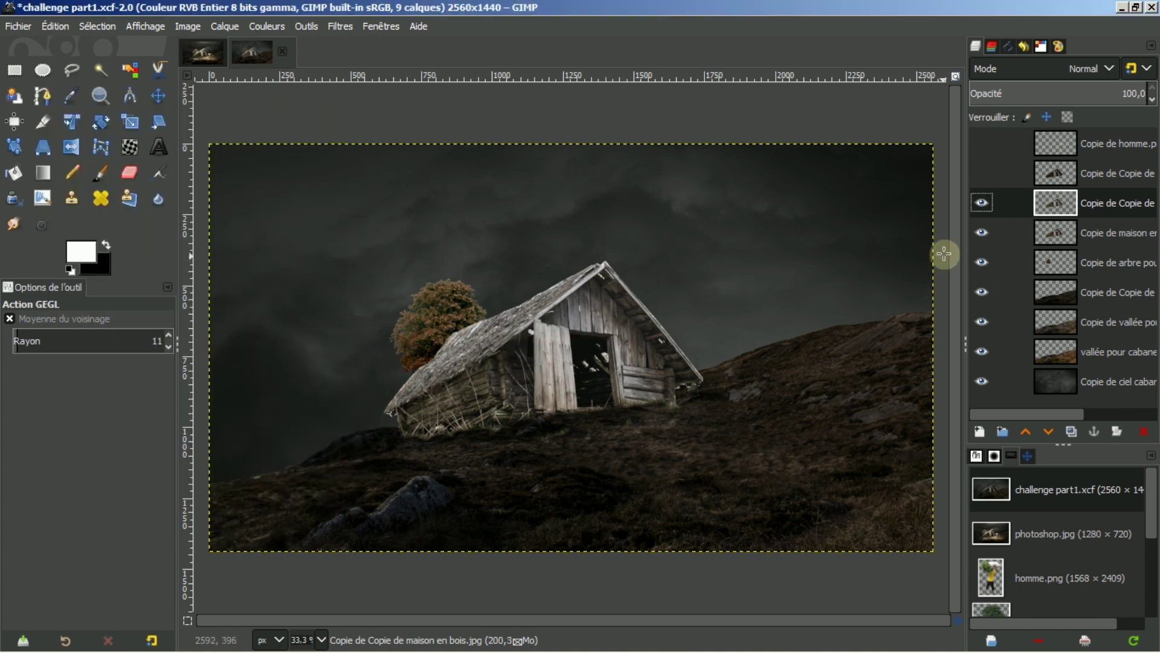
# Show the topmost wooden house copy and add a white, full-opacity layer mask to it.
pyautogui.click(1071, 172)
pyautogui.click(982, 172)
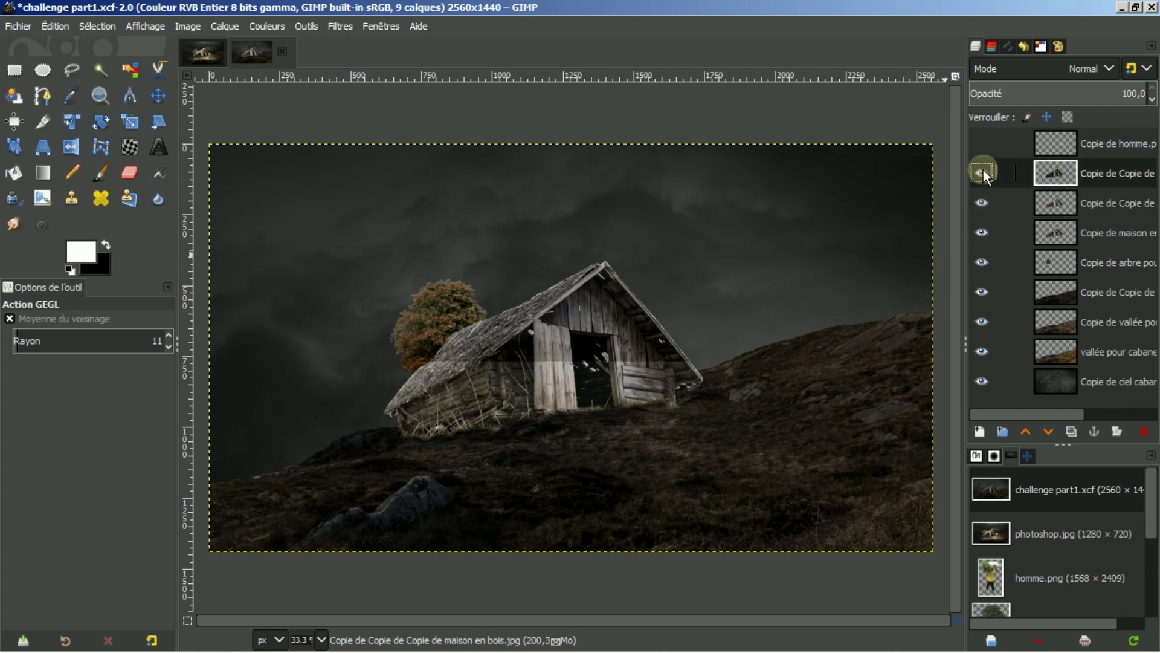
pyautogui.click(979, 172)
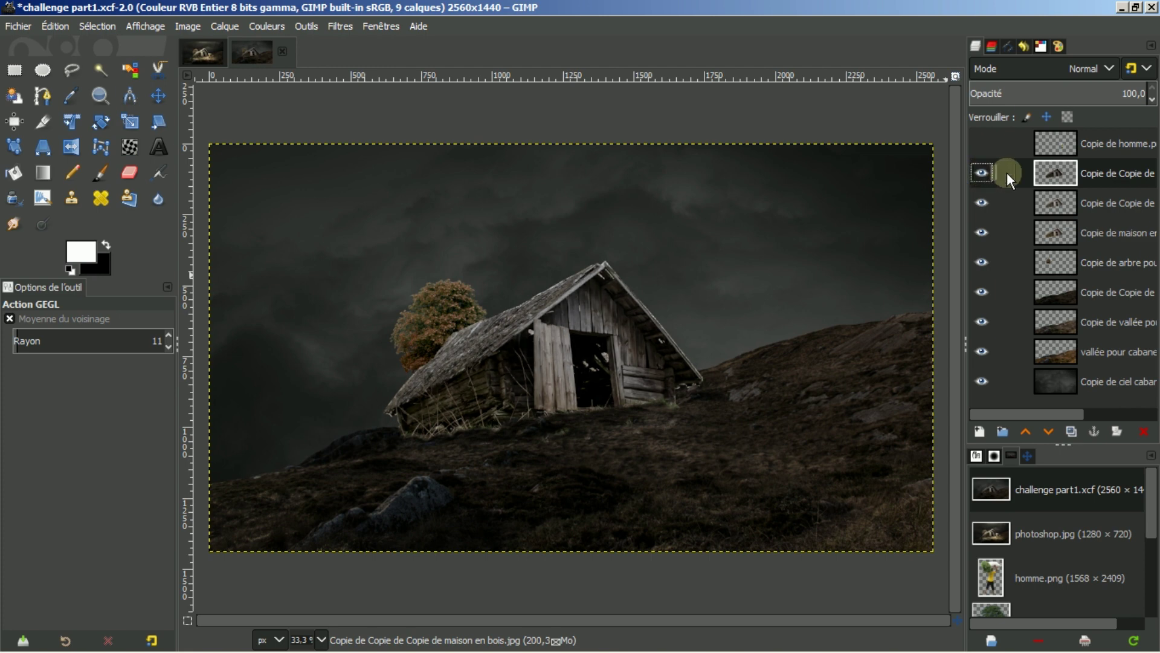
pyautogui.click(1116, 430)
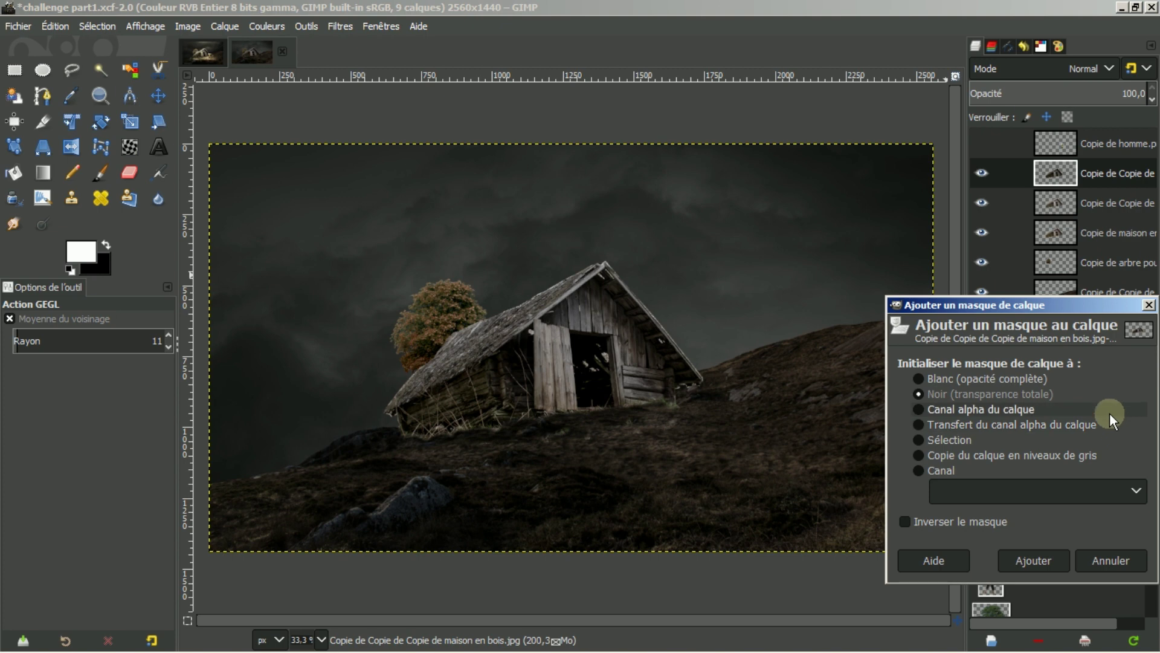
pyautogui.click(923, 380)
pyautogui.click(1018, 563)
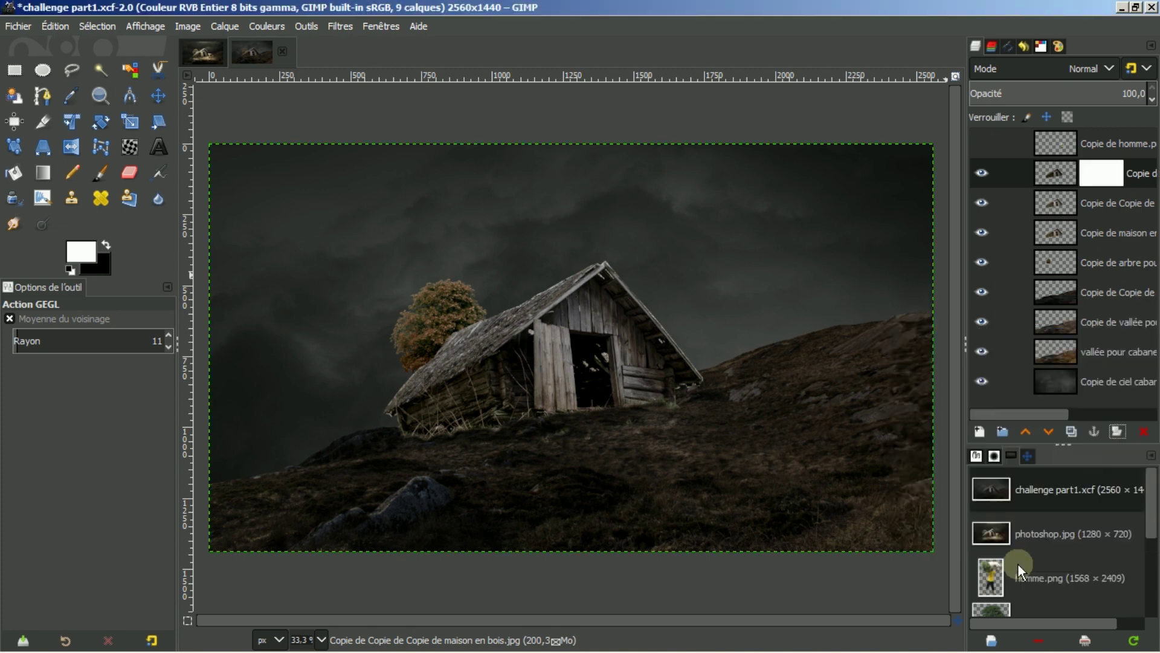
# Paint the house mask black along the sloping roof with a brush size of 108.34, and compare the result with photoshop.jpg.
pyautogui.click(102, 173)
pyautogui.click(107, 243)
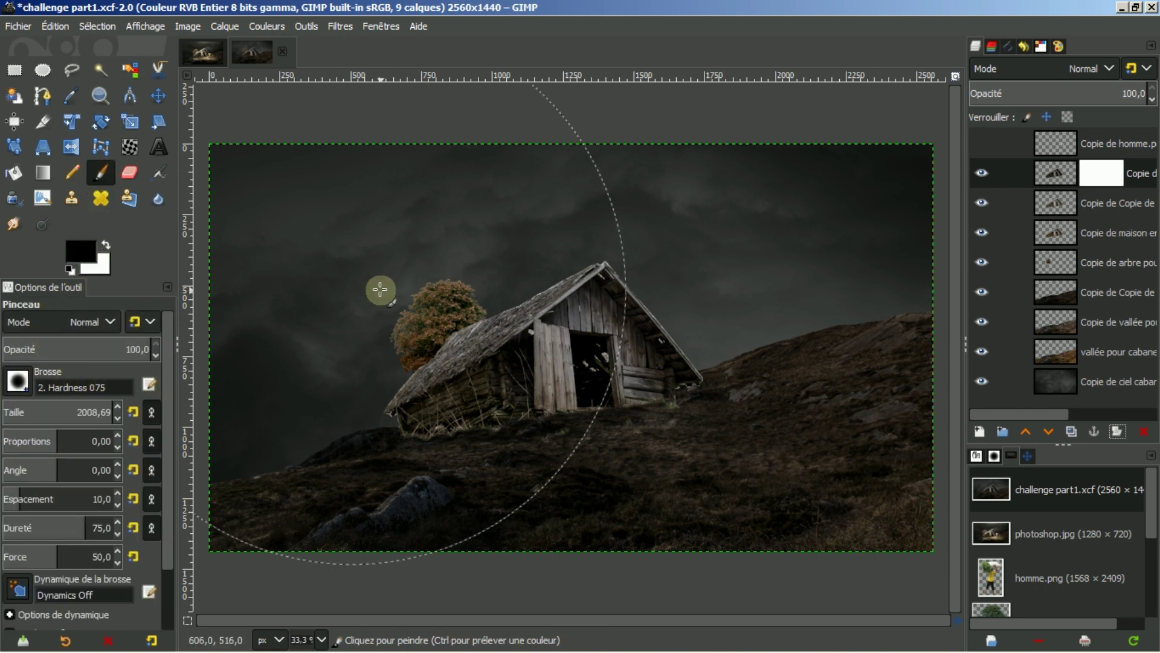
pyautogui.click(32, 414)
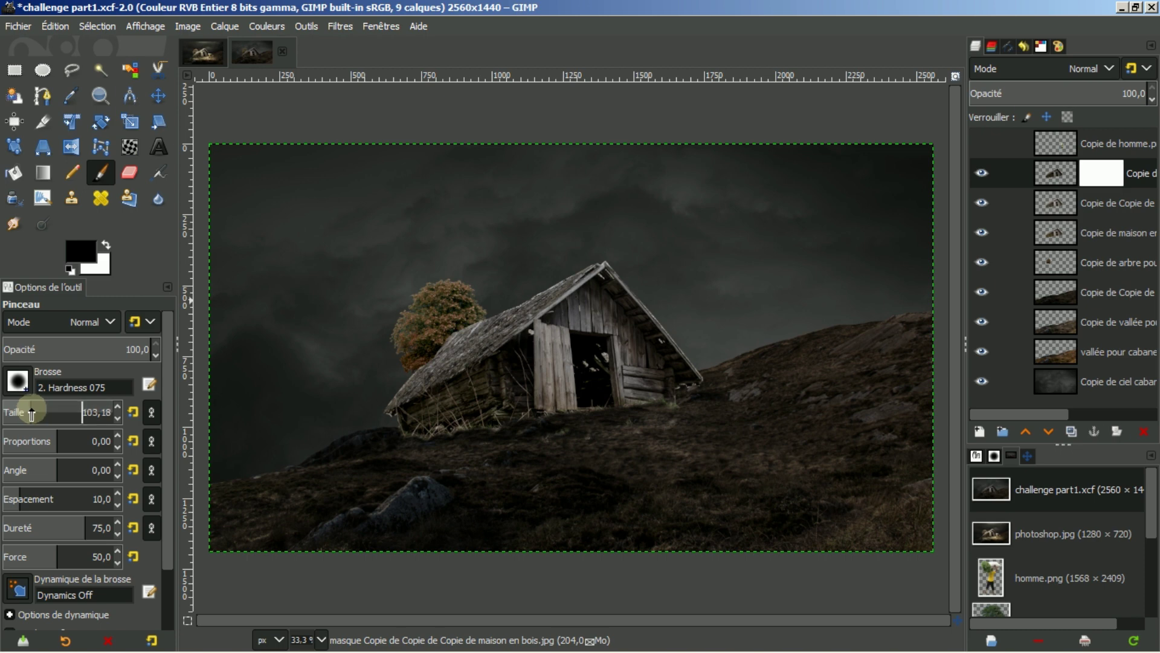
pyautogui.click(23, 412)
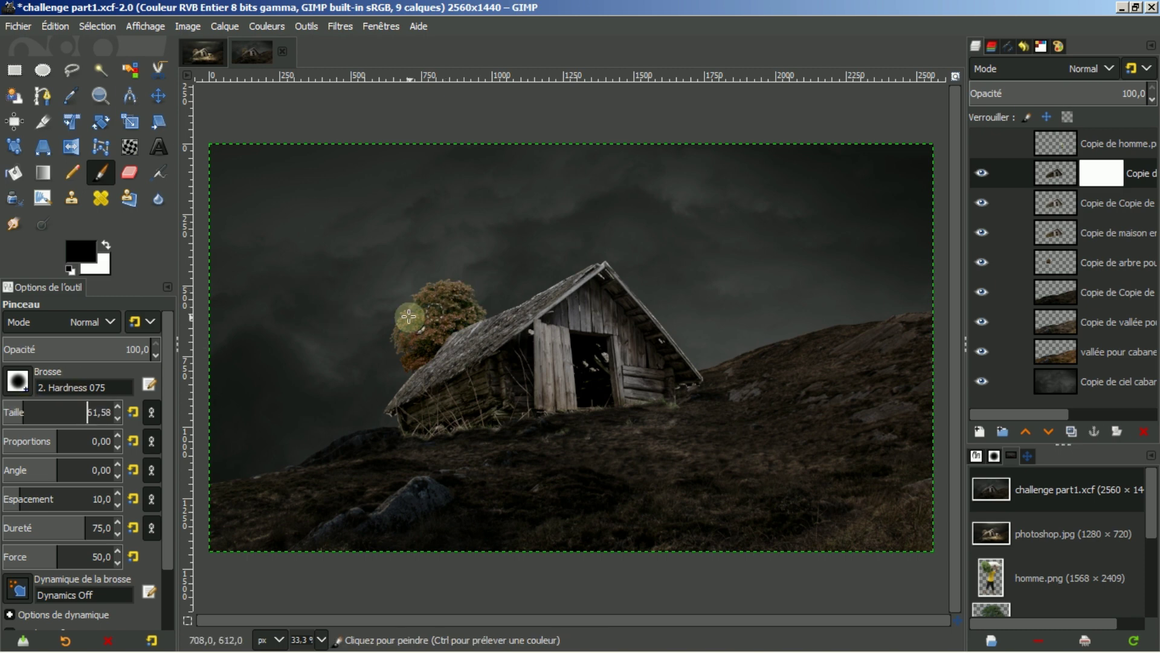
pyautogui.click(33, 411)
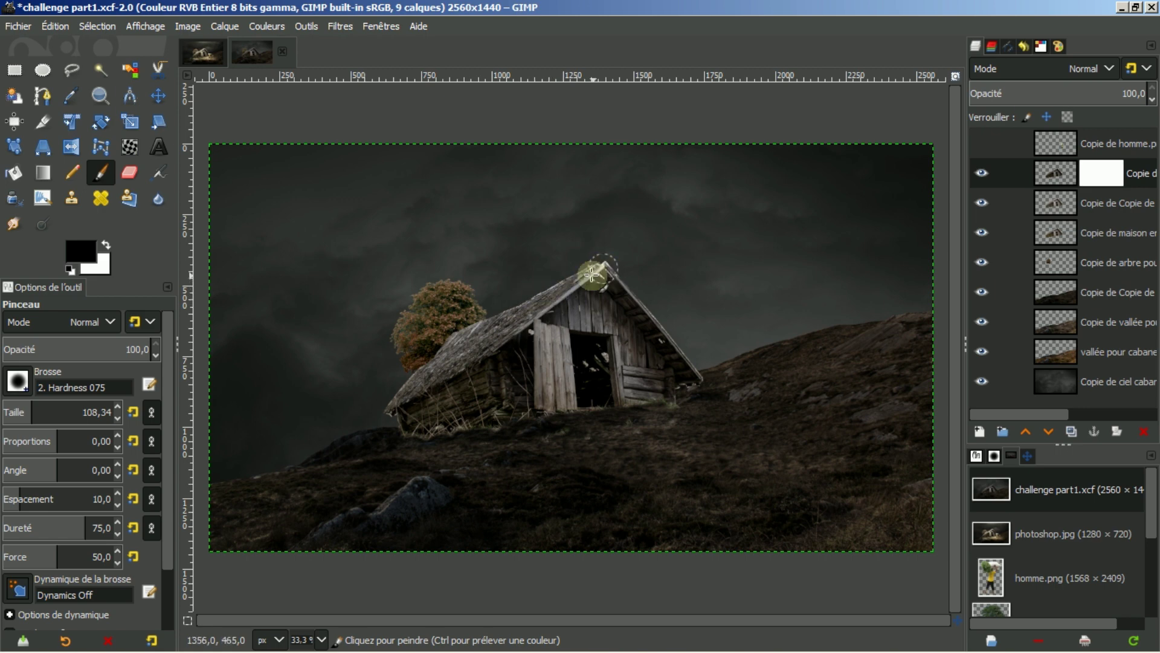
pyautogui.moveTo(601, 269)
pyautogui.mouseDown()
pyautogui.moveTo(574, 286)
pyautogui.moveTo(585, 267)
pyautogui.moveTo(449, 343)
pyautogui.moveTo(470, 340)
pyautogui.moveTo(397, 393)
pyautogui.mouseUp()
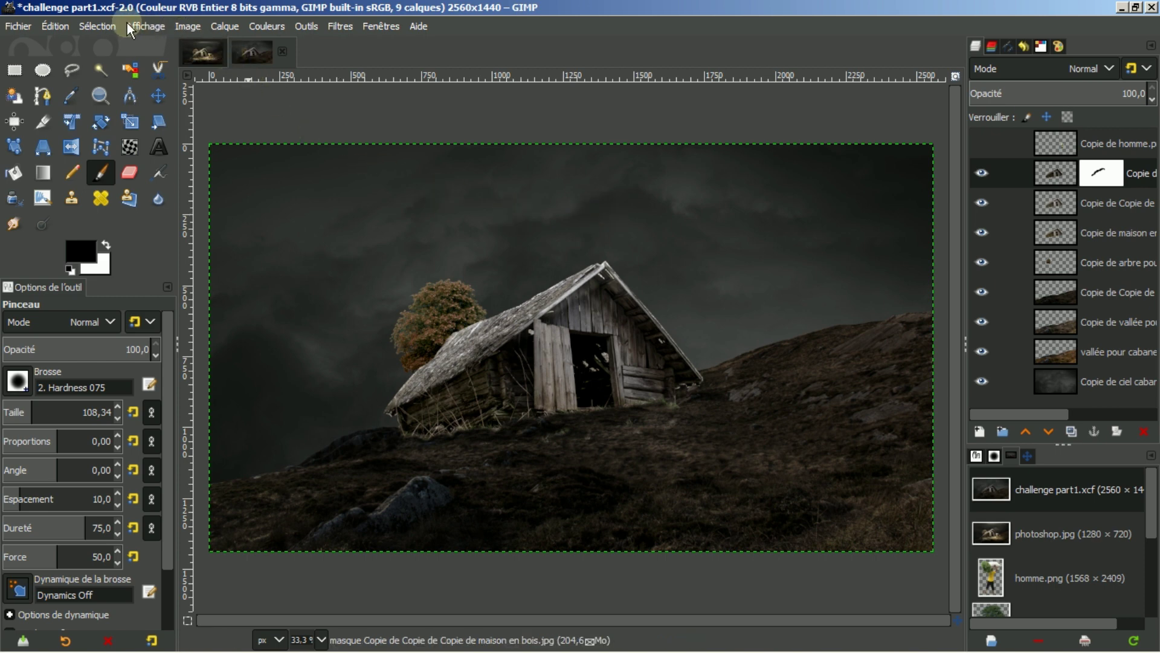
pyautogui.click(203, 52)
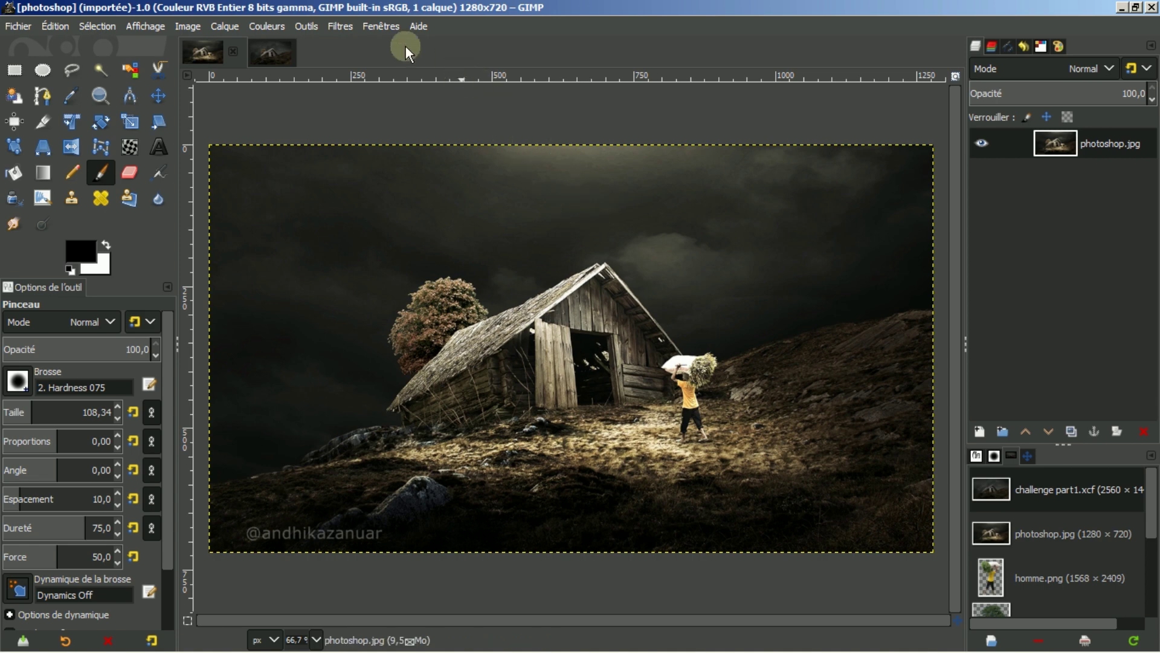
pyautogui.click(272, 61)
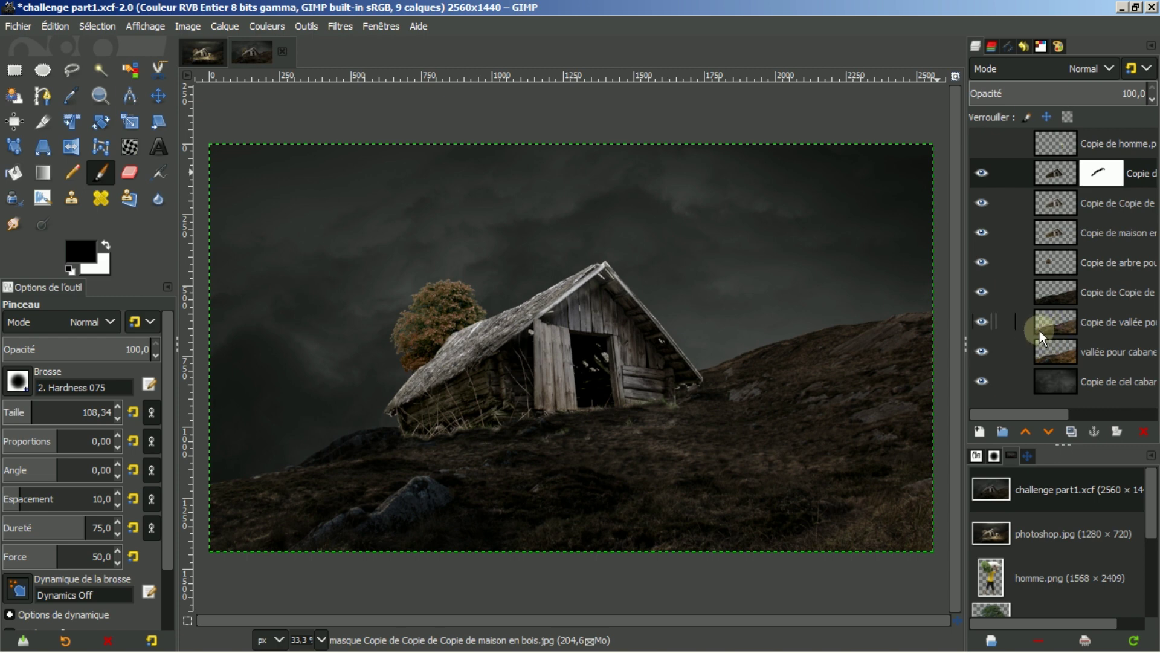
# Check the effect of the topmost valley copy by toggling its visibility, and add a white, full-opacity mask to it.
pyautogui.click(981, 293)
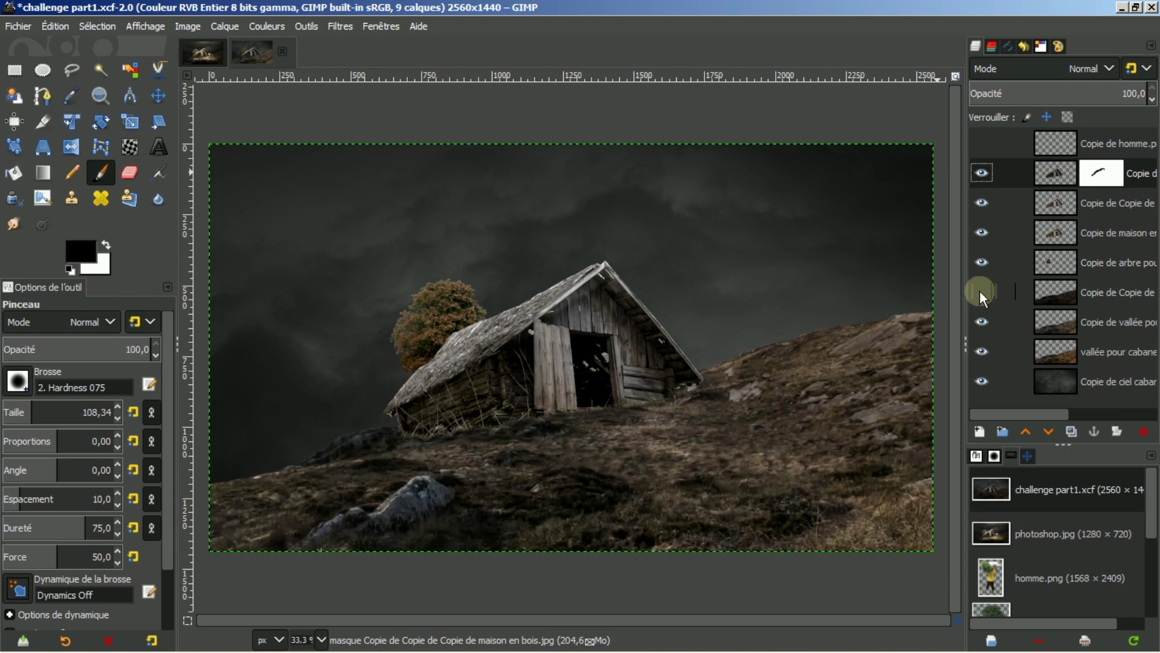
pyautogui.click(980, 293)
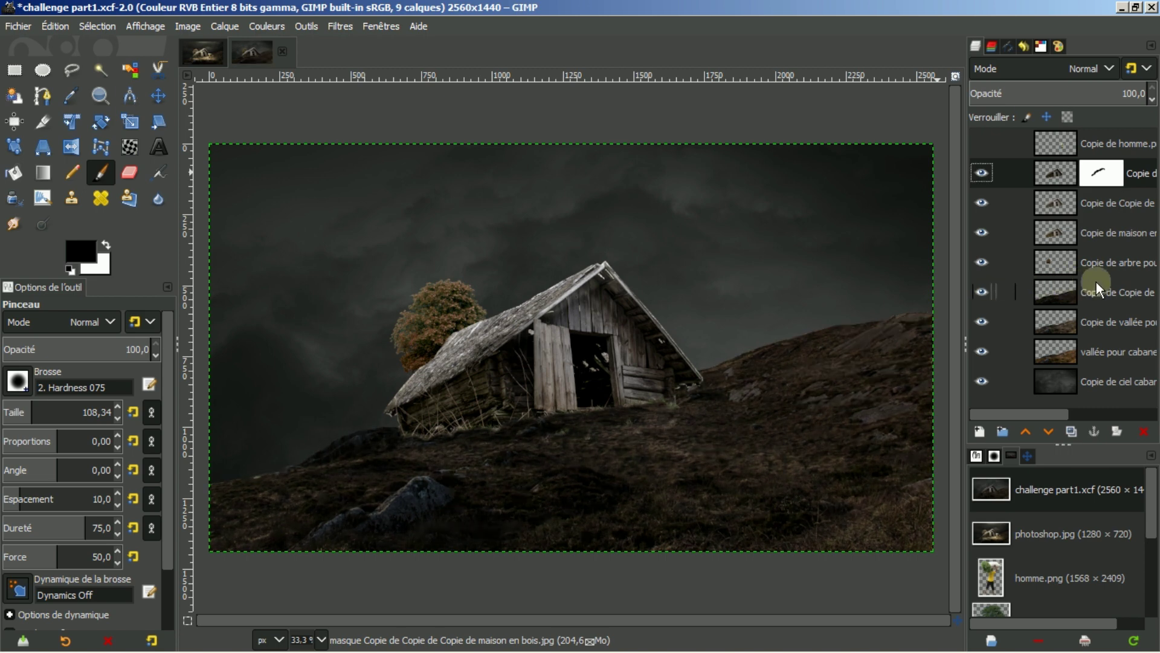
pyautogui.click(1058, 300)
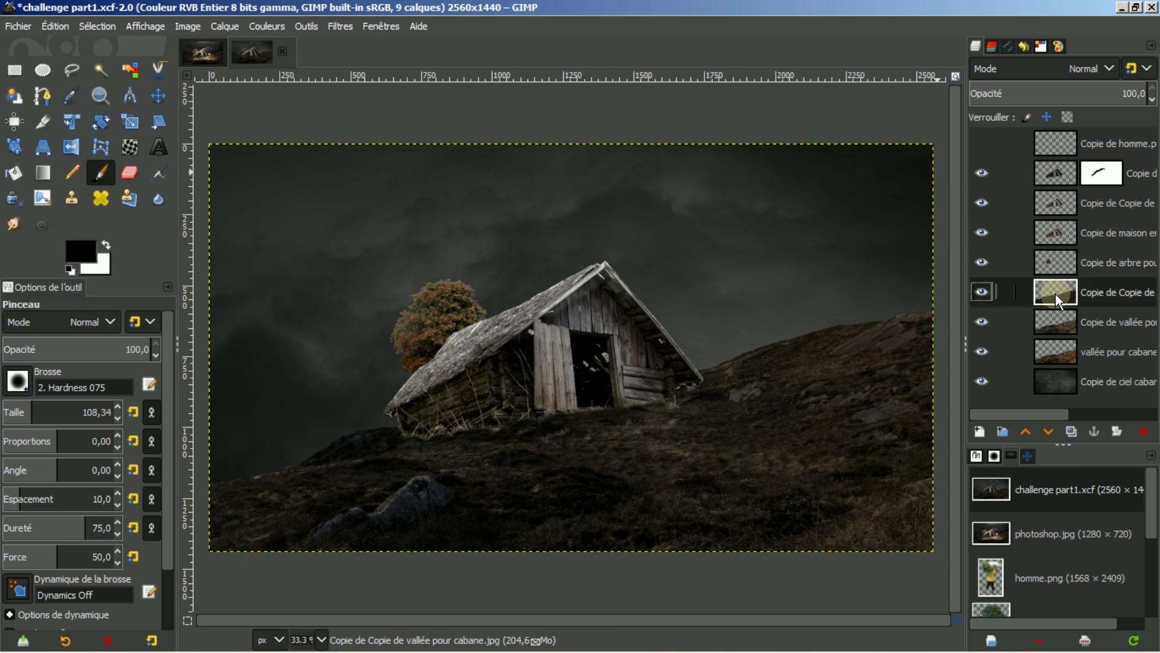
pyautogui.rightClick(1058, 300)
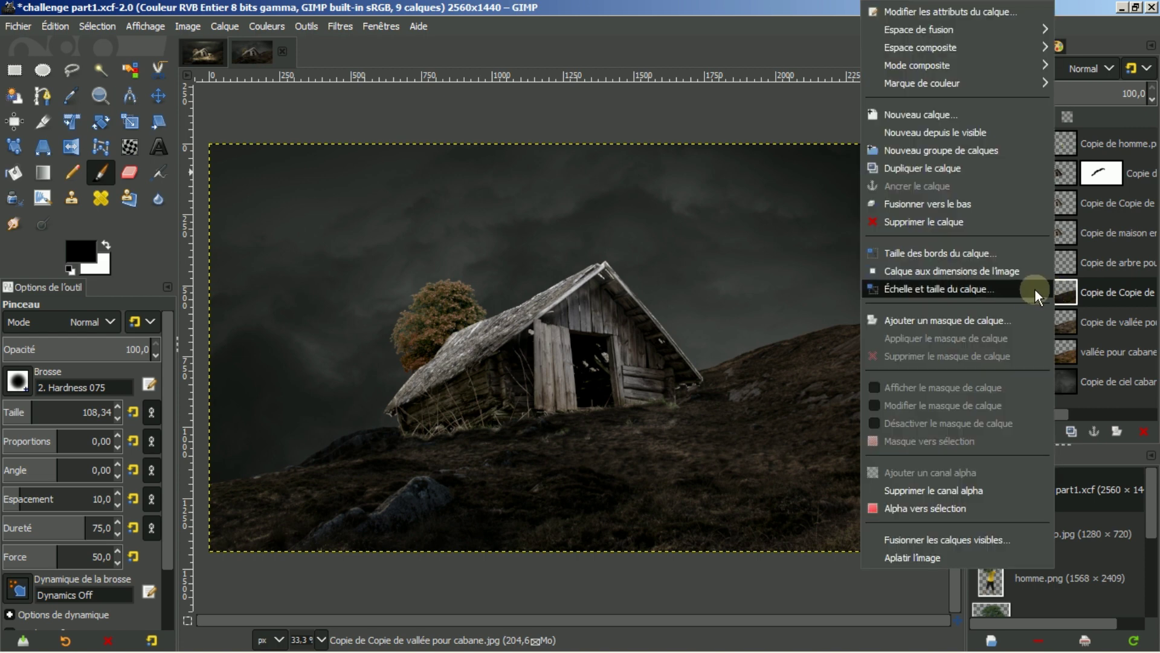
pyautogui.click(1007, 322)
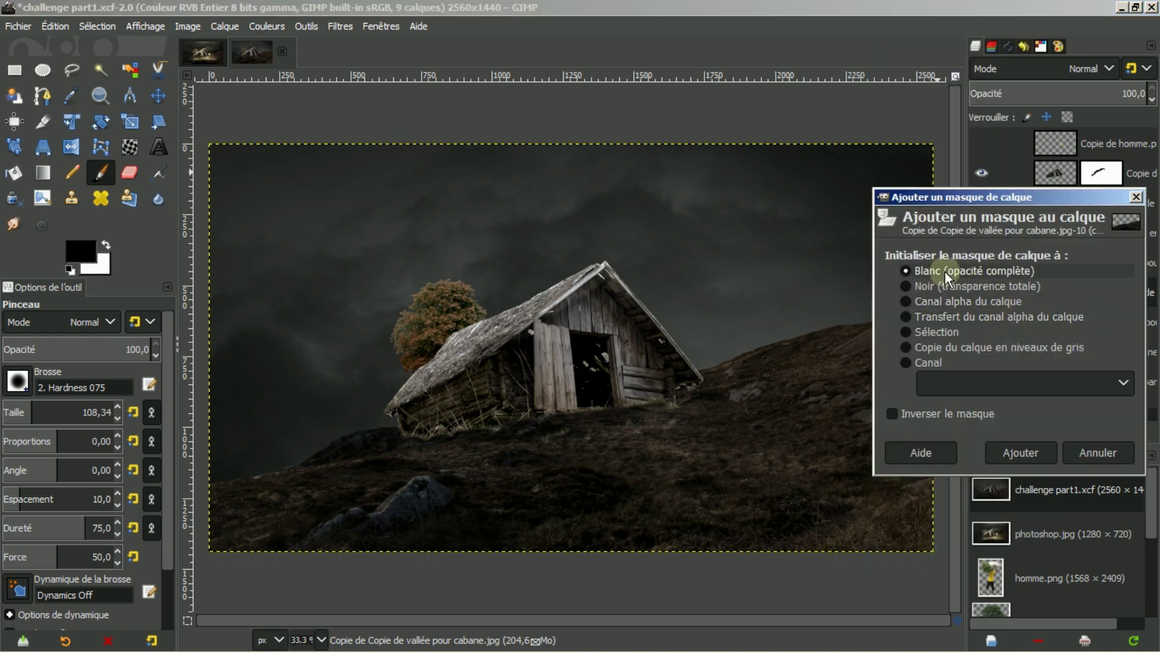
pyautogui.click(1035, 460)
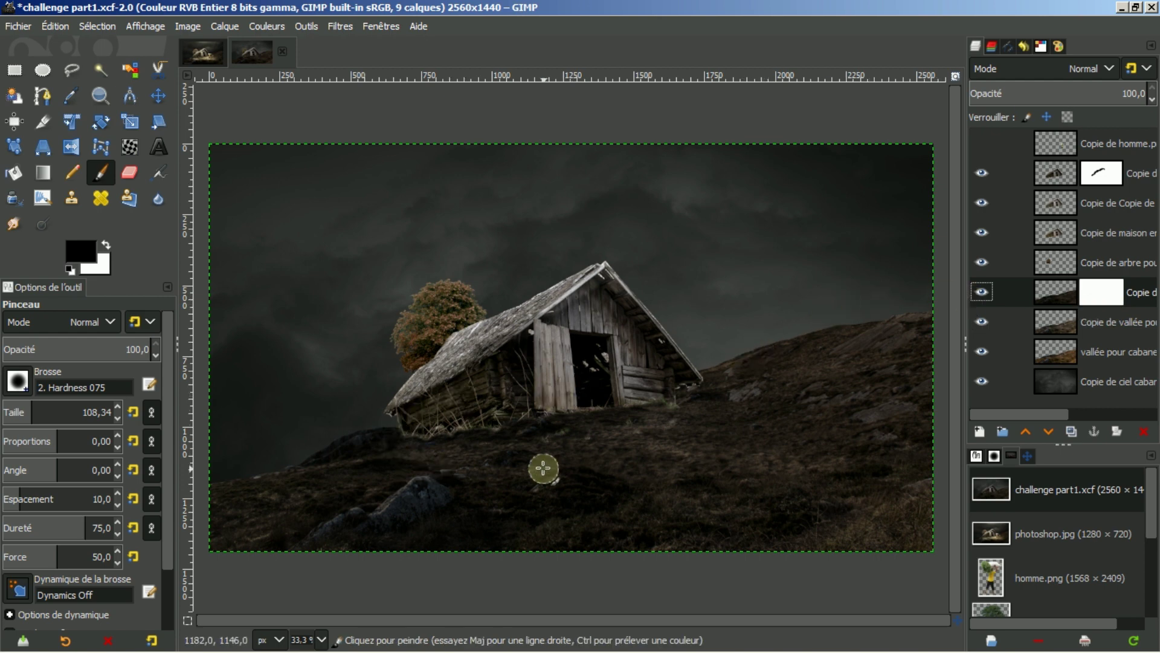
# Make an elliptical selection about 1575 by 225 px over the ground at the base of the house.
pyautogui.click(42, 71)
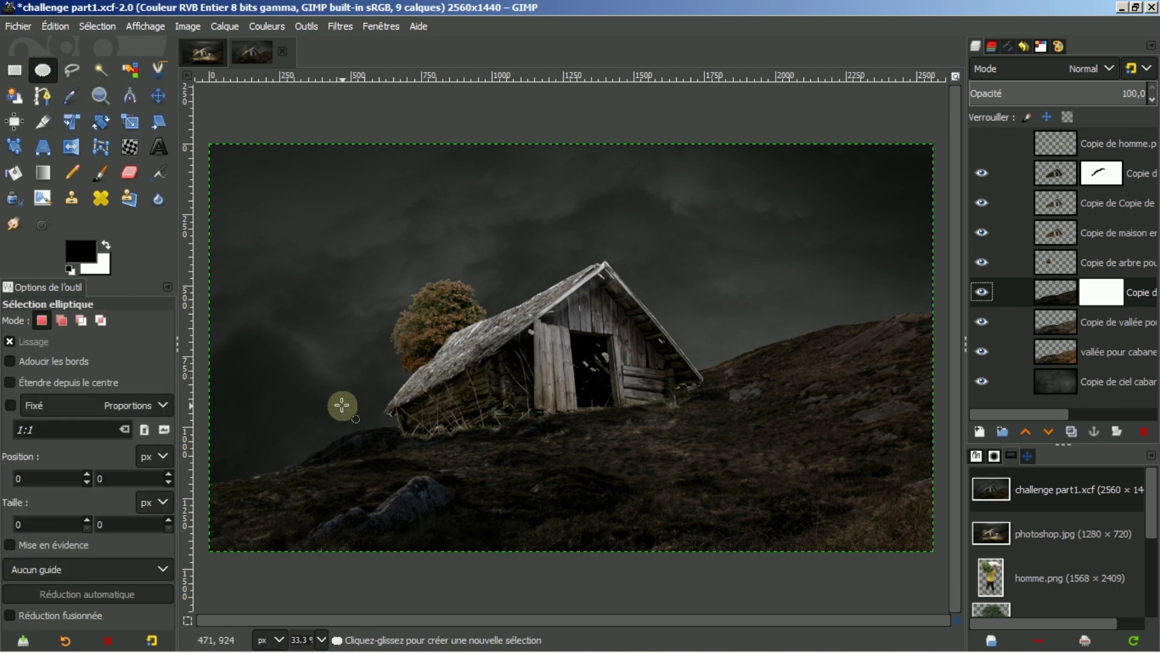
pyautogui.moveTo(349, 418); pyautogui.dragTo(794, 467)
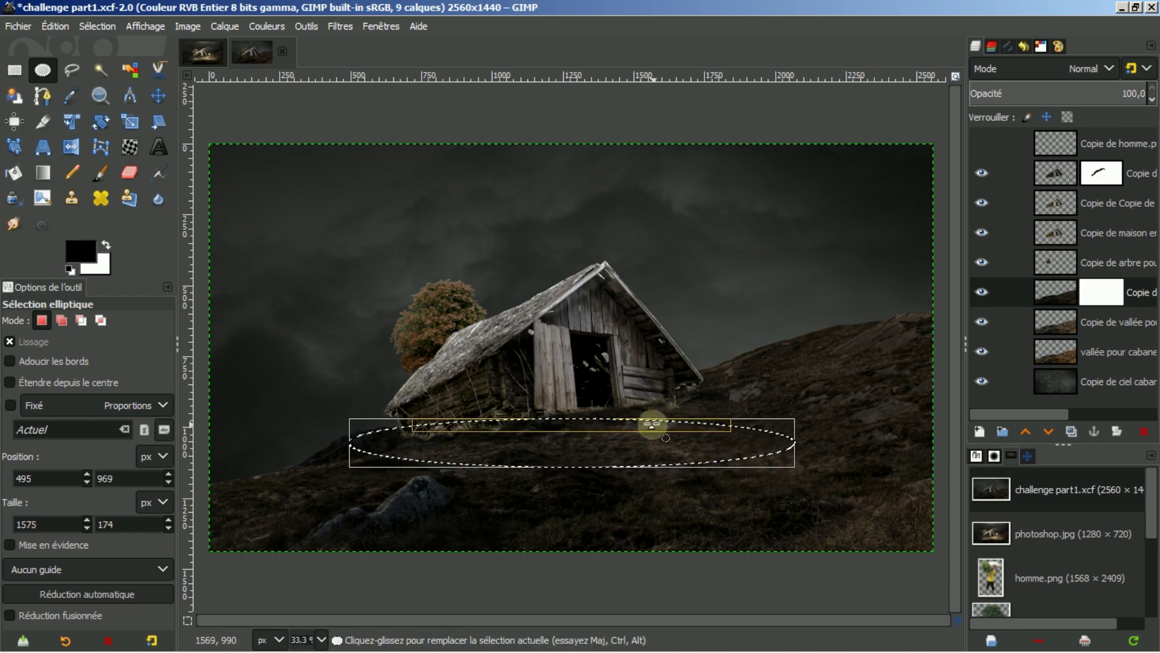
pyautogui.moveTo(644, 419); pyautogui.dragTo(643, 406)
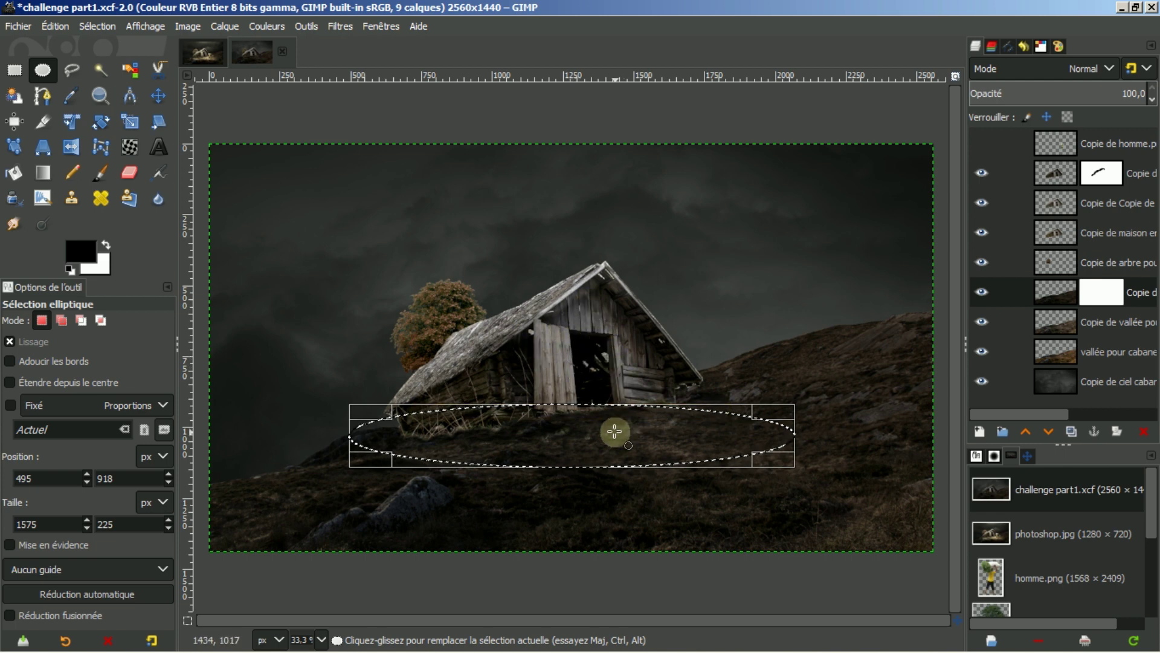
pyautogui.click(615, 431)
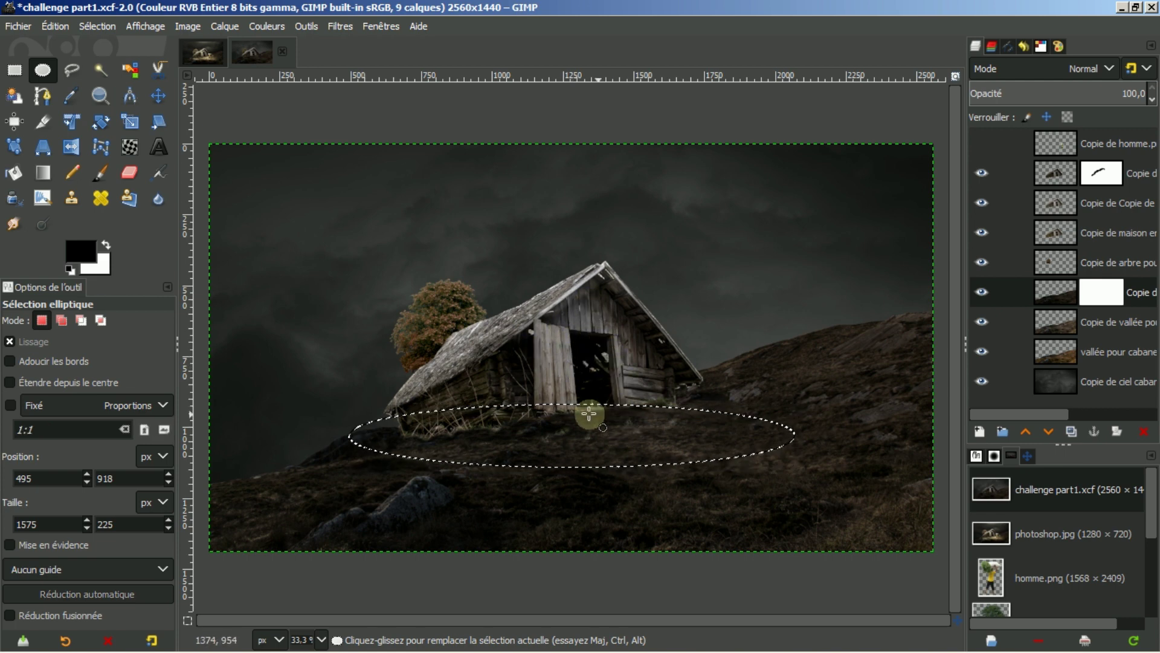
# Paint the valley mask black inside the elliptical selection with a brush size of 147.35, and clear the selection.
pyautogui.click(103, 174)
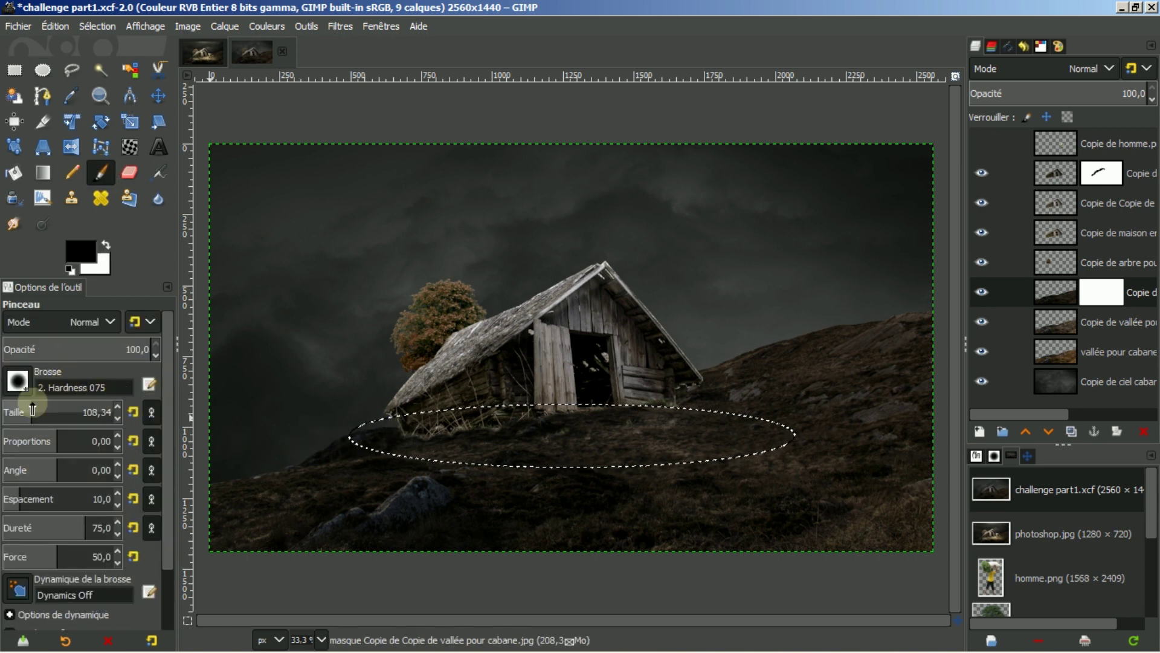
pyautogui.click(38, 409)
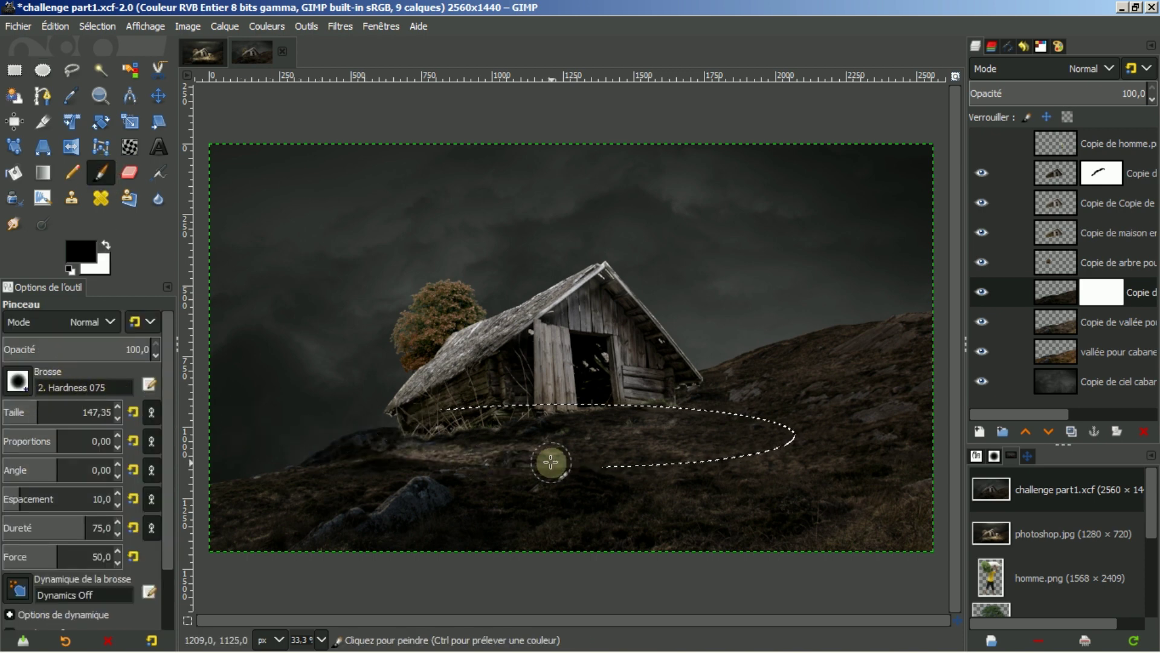
pyautogui.moveTo(727, 454)
pyautogui.mouseDown()
pyautogui.moveTo(438, 391)
pyautogui.moveTo(703, 419)
pyautogui.moveTo(544, 433)
pyautogui.moveTo(525, 452)
pyautogui.moveTo(439, 429)
pyautogui.moveTo(474, 433)
pyautogui.moveTo(378, 440)
pyautogui.moveTo(406, 446)
pyautogui.mouseUp()
pyautogui.moveTo(678, 445)
pyautogui.mouseDown()
pyautogui.moveTo(724, 421)
pyautogui.moveTo(472, 450)
pyautogui.moveTo(707, 427)
pyautogui.mouseUp()
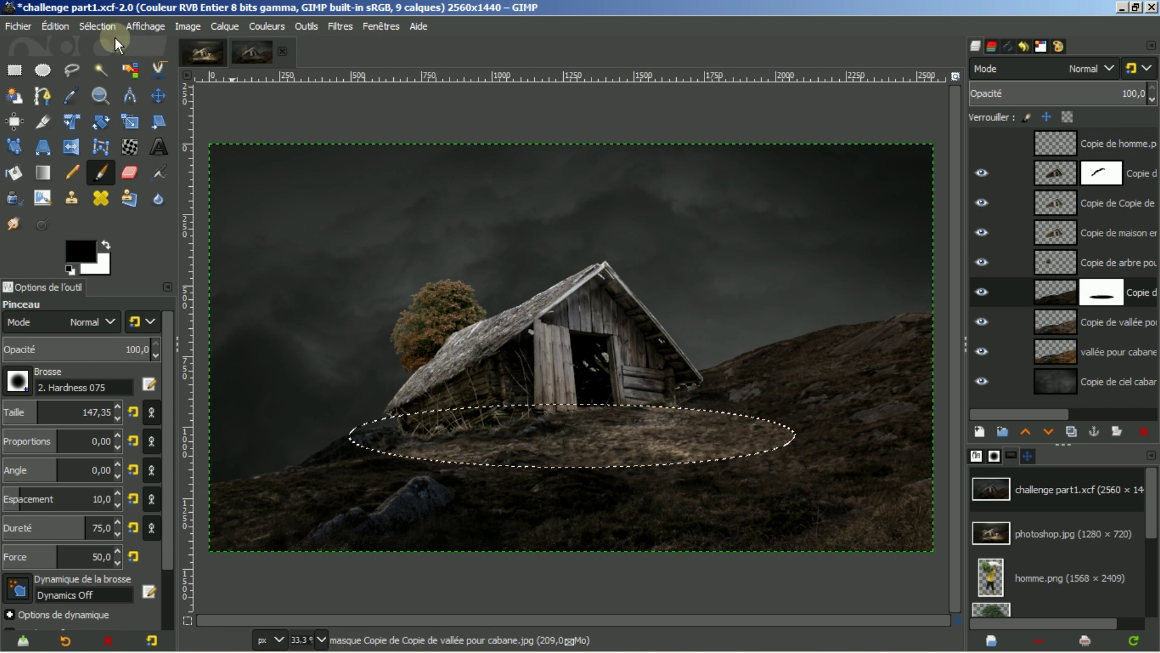
pyautogui.click(93, 26)
pyautogui.click(103, 65)
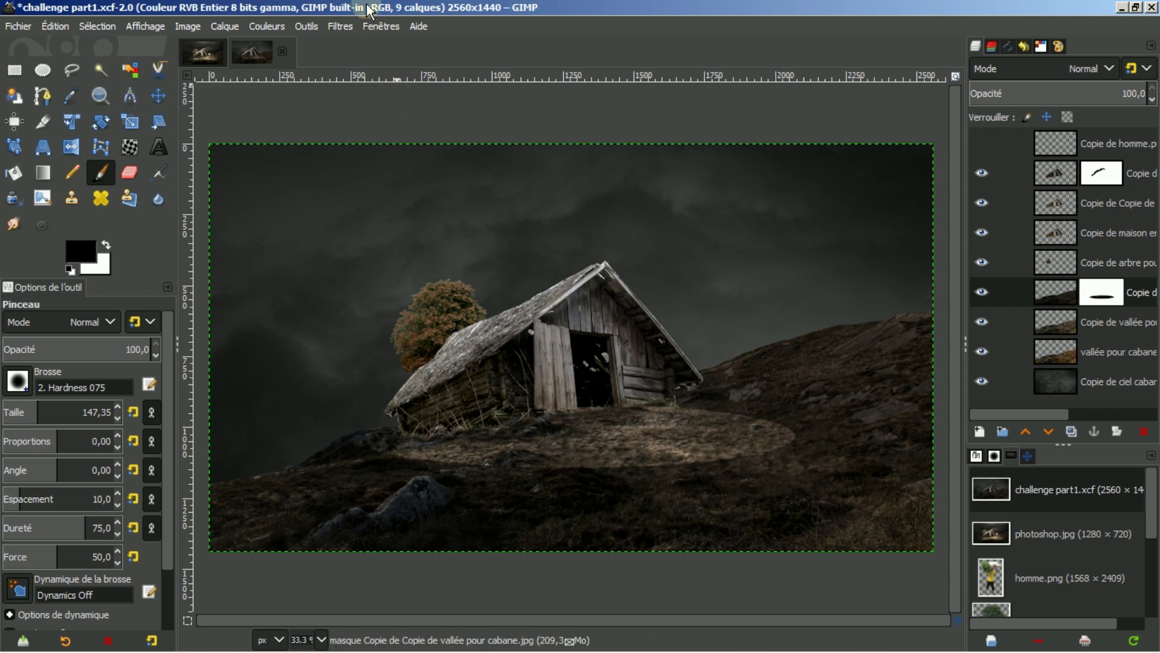
# Soften the valley mask with a Gaussian blur of 54.43 in X and Y, and compare the result with photoshop.jpg.
pyautogui.click(341, 29)
pyautogui.moveTo(363, 130)
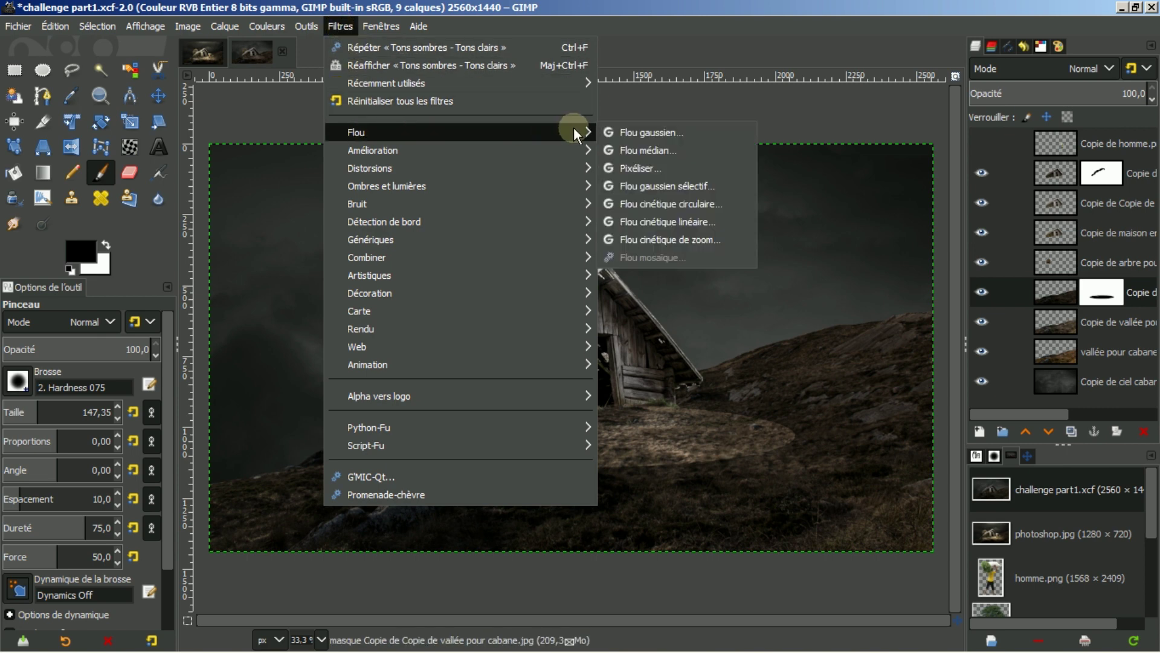
pyautogui.click(611, 135)
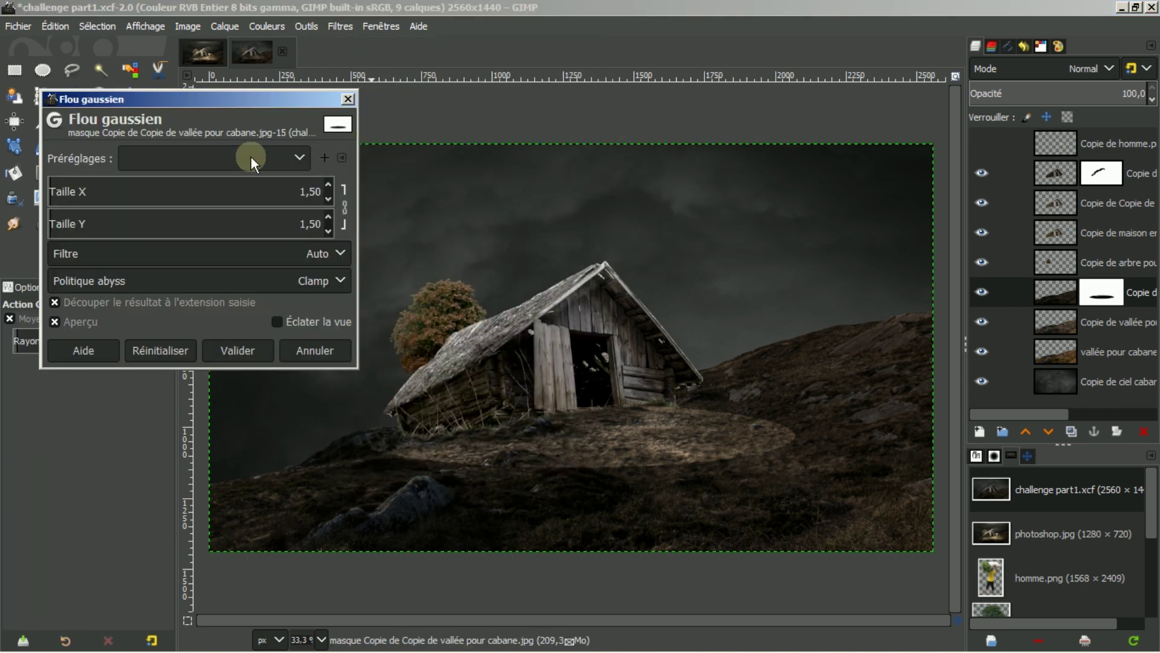
pyautogui.click(196, 184)
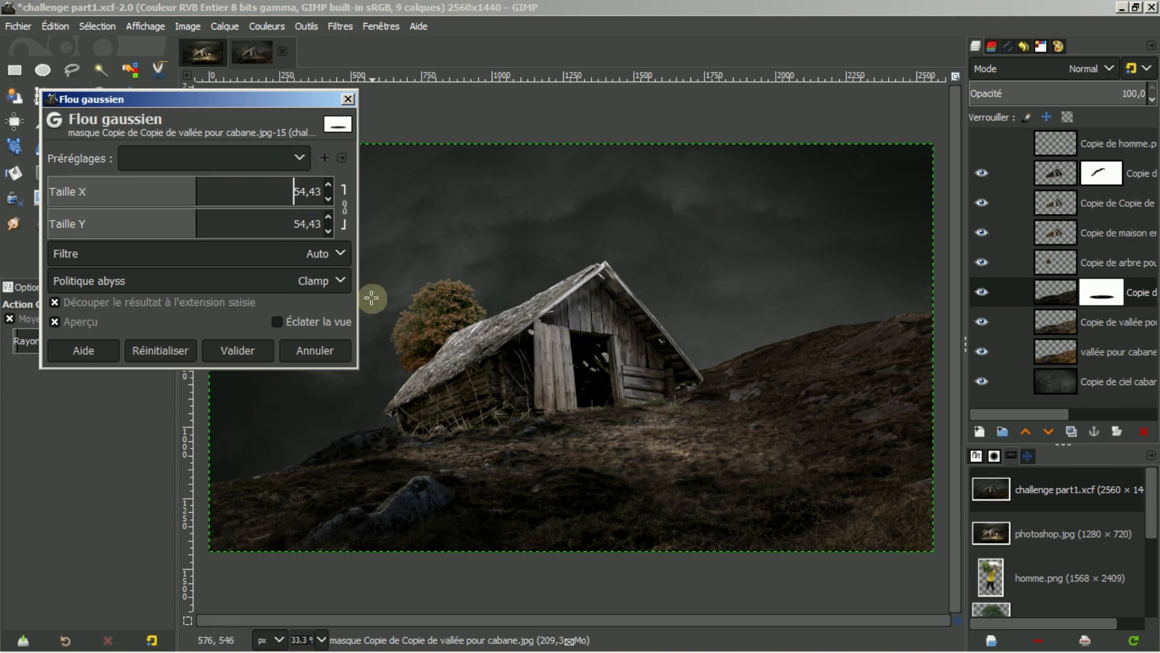
pyautogui.click(248, 352)
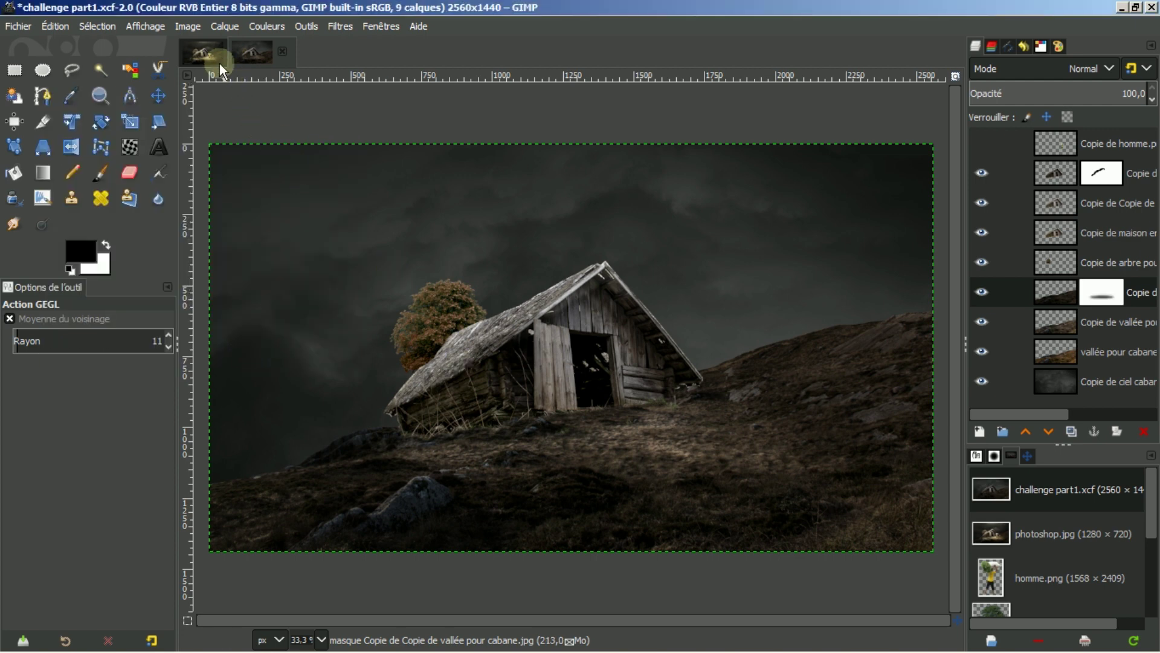
pyautogui.click(206, 56)
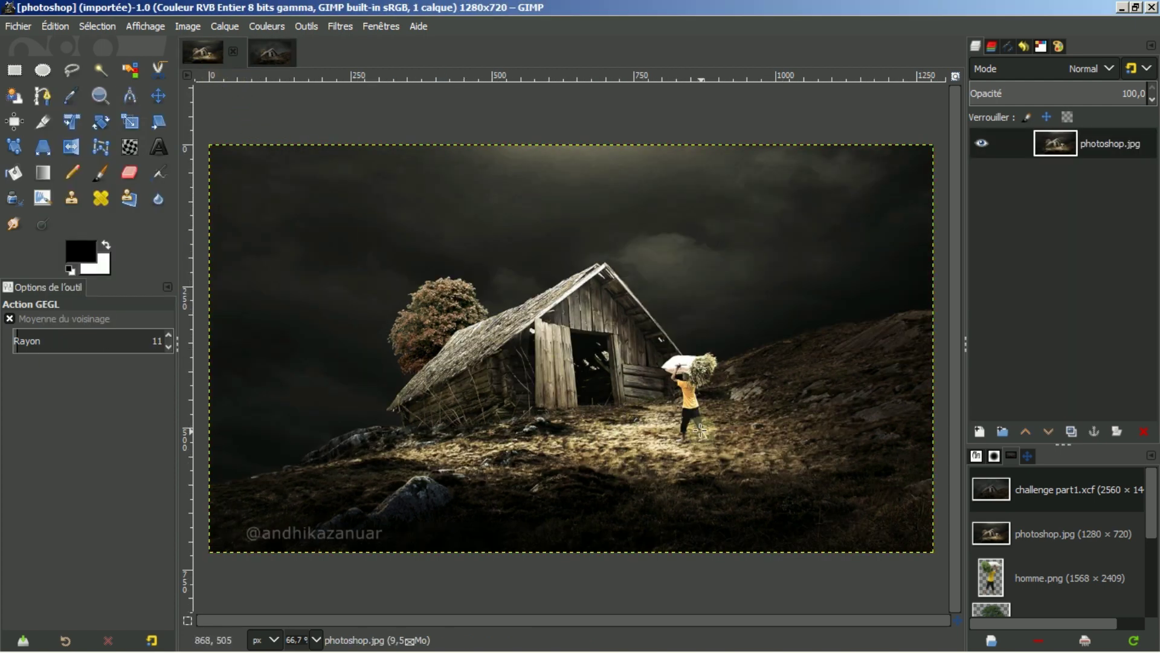
pyautogui.click(268, 56)
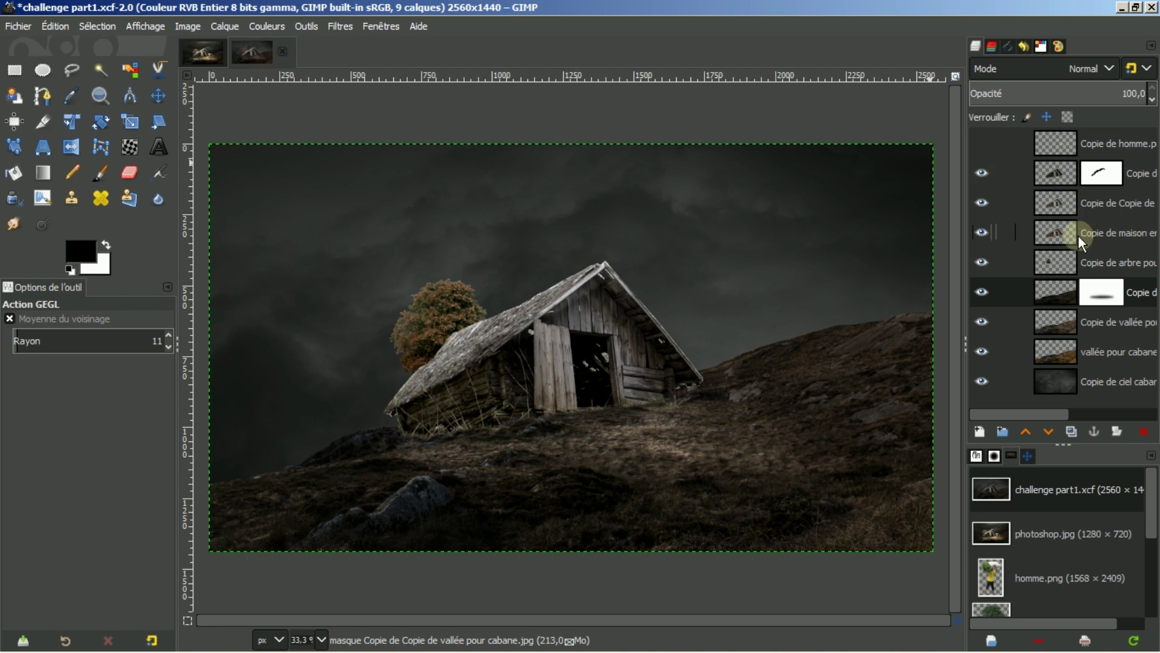
# Duplicate the masked topmost valley copy, delete the layer mask from the new duplicate and keep that duplicate active.
pyautogui.click(1052, 296)
pyautogui.click(1050, 434)
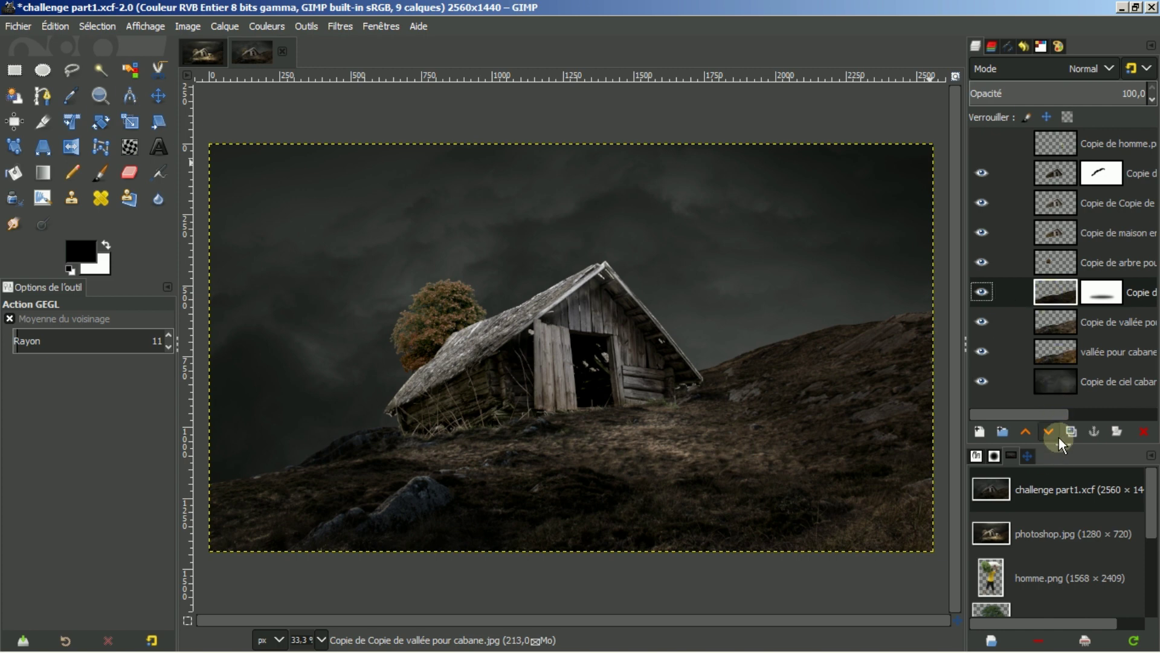
pyautogui.click(1125, 314)
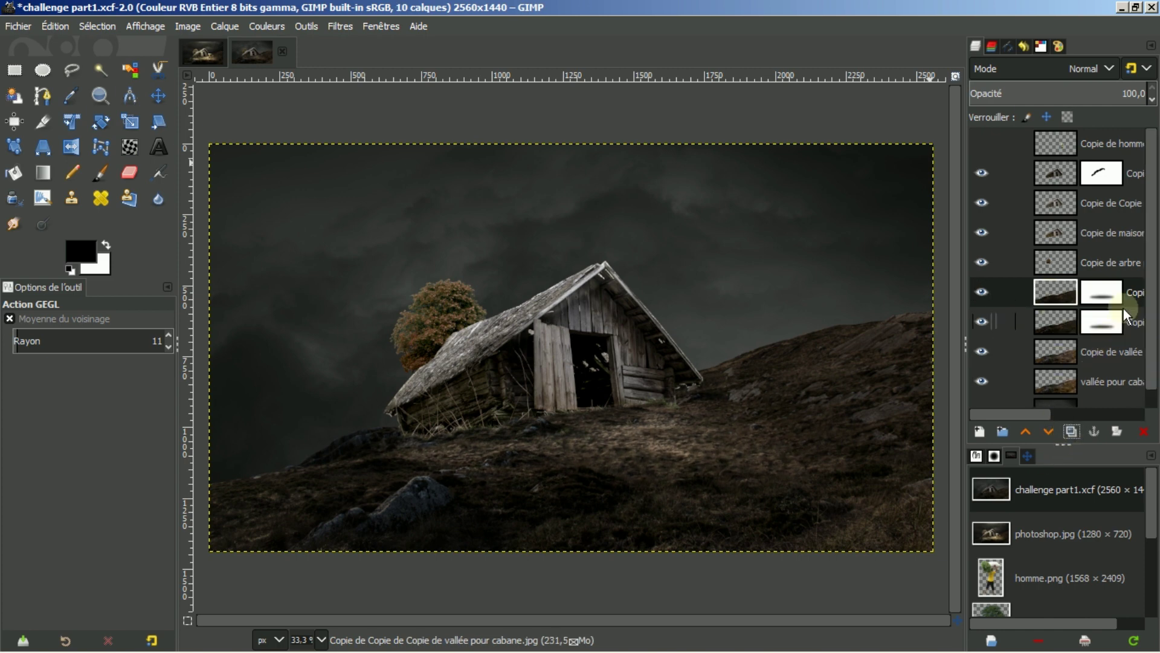
pyautogui.rightClick(1068, 301)
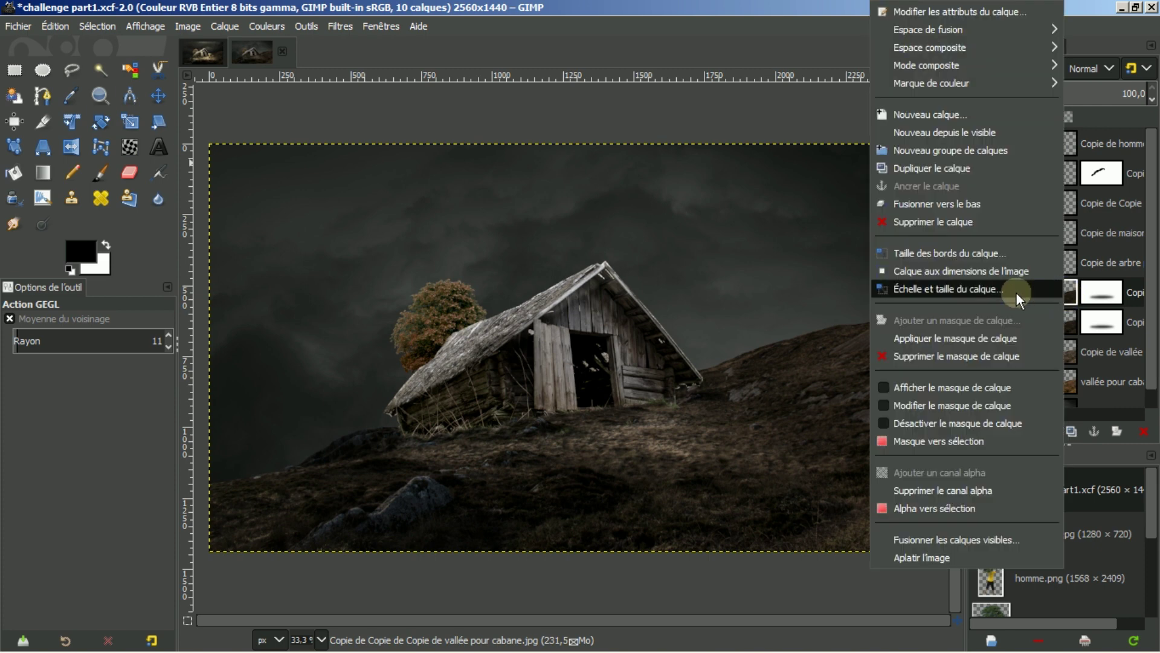
pyautogui.click(986, 357)
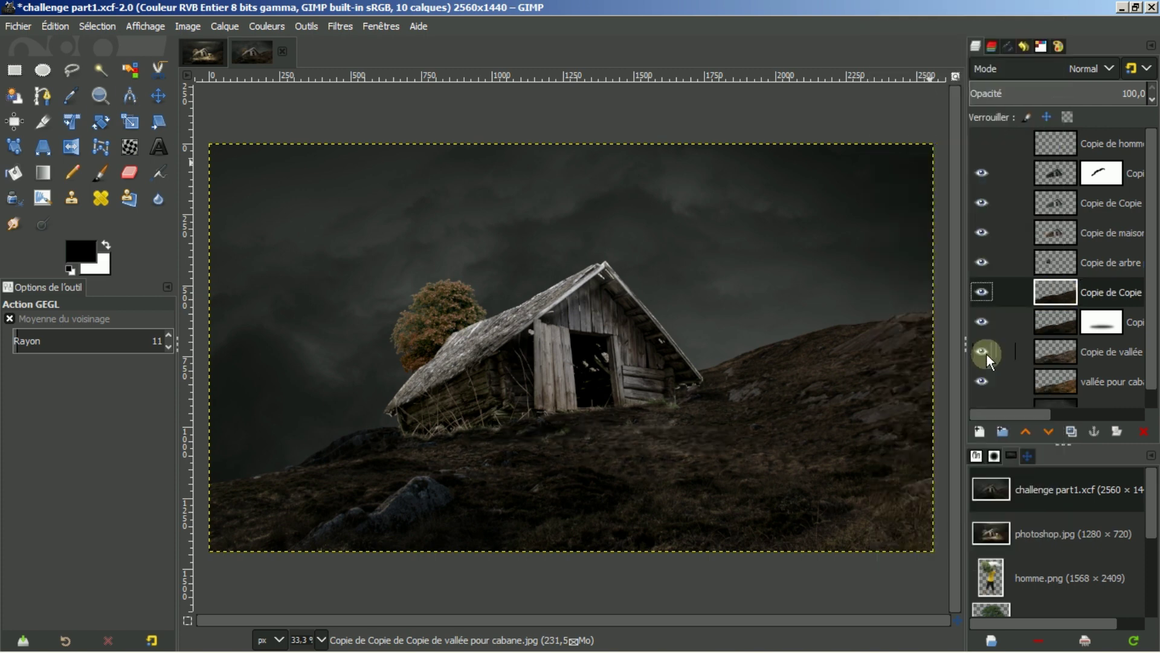
pyautogui.click(1057, 296)
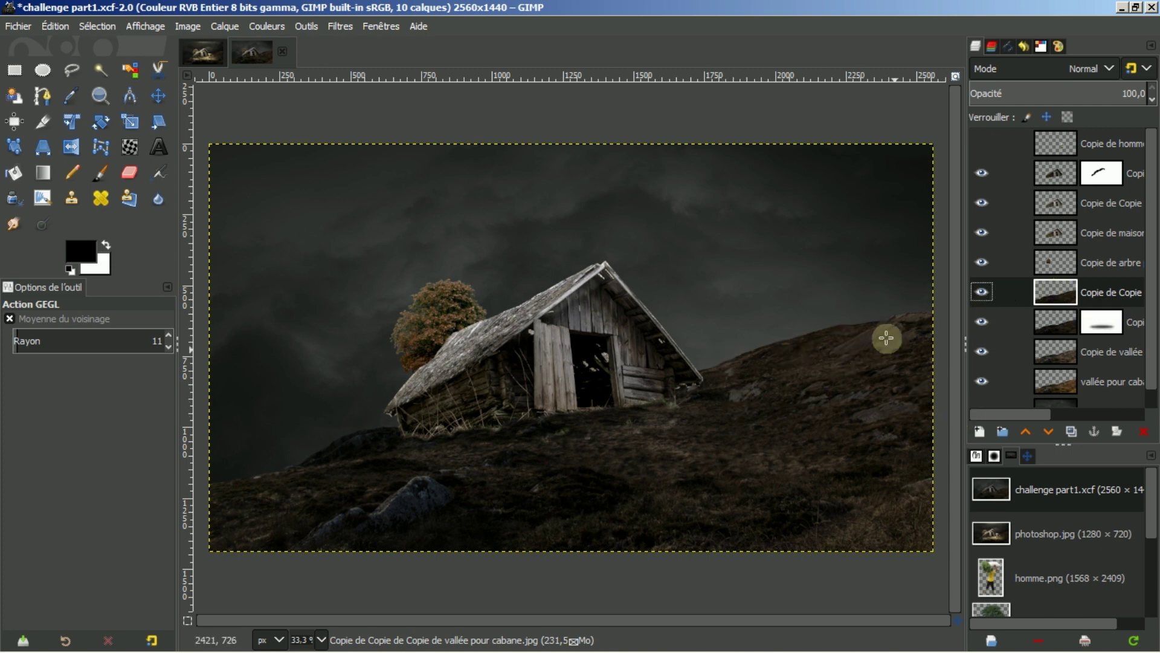
pyautogui.click(275, 29)
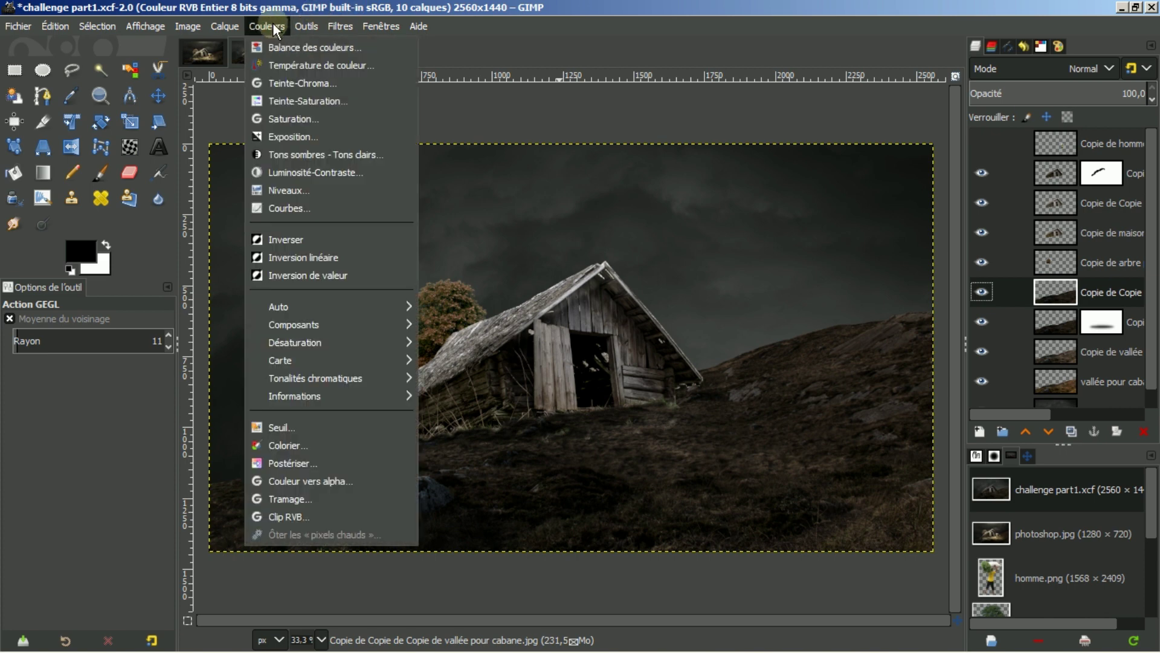
pyautogui.click(299, 173)
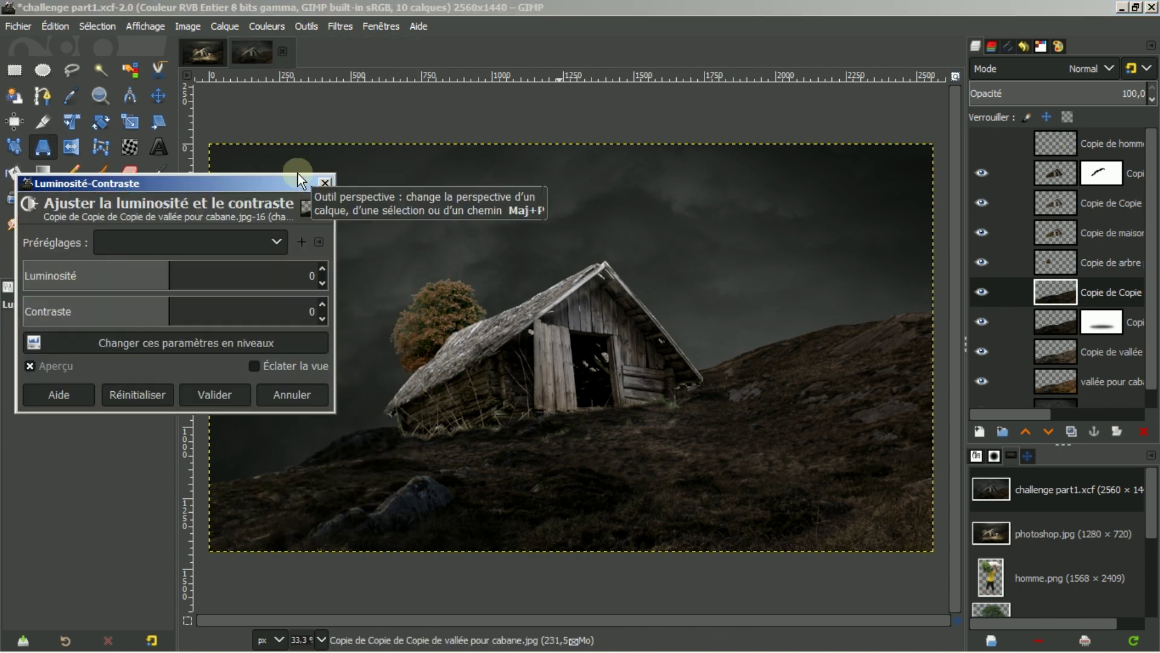
pyautogui.click(279, 272)
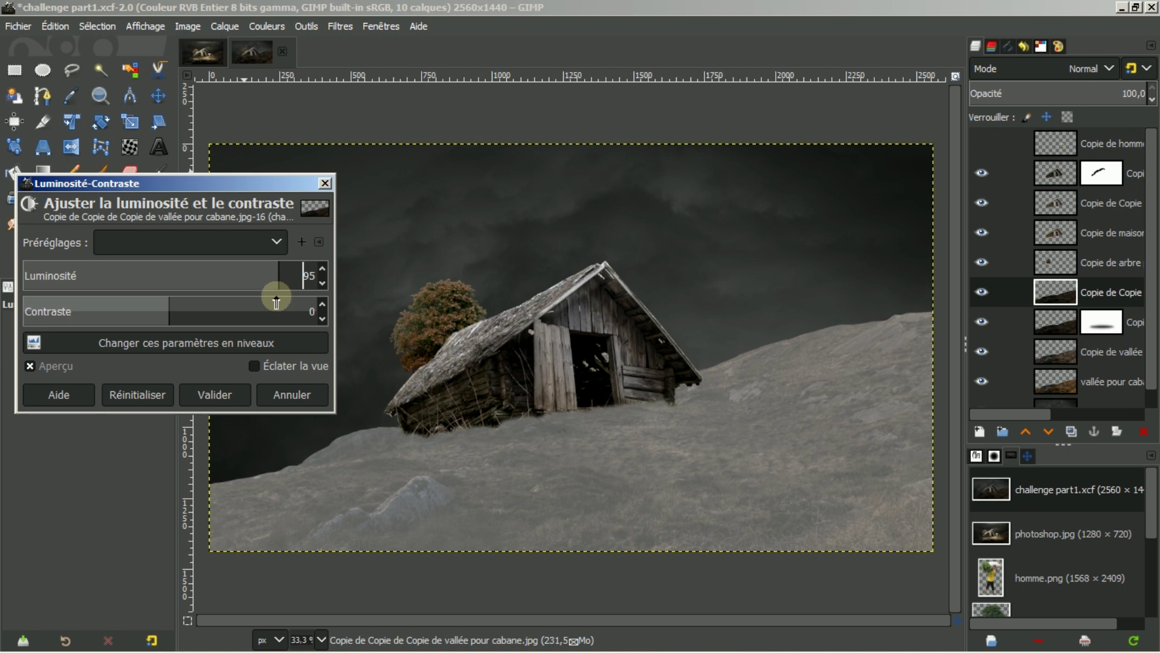
pyautogui.click(279, 307)
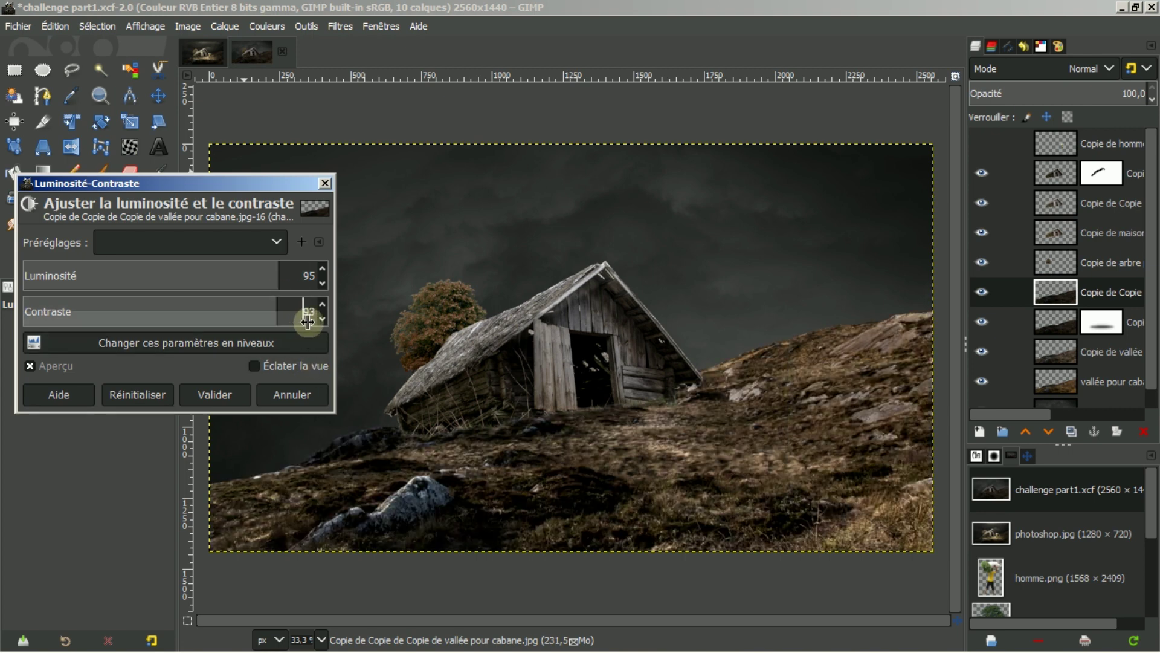
pyautogui.click(322, 308)
pyautogui.click(321, 308)
pyautogui.click(321, 307)
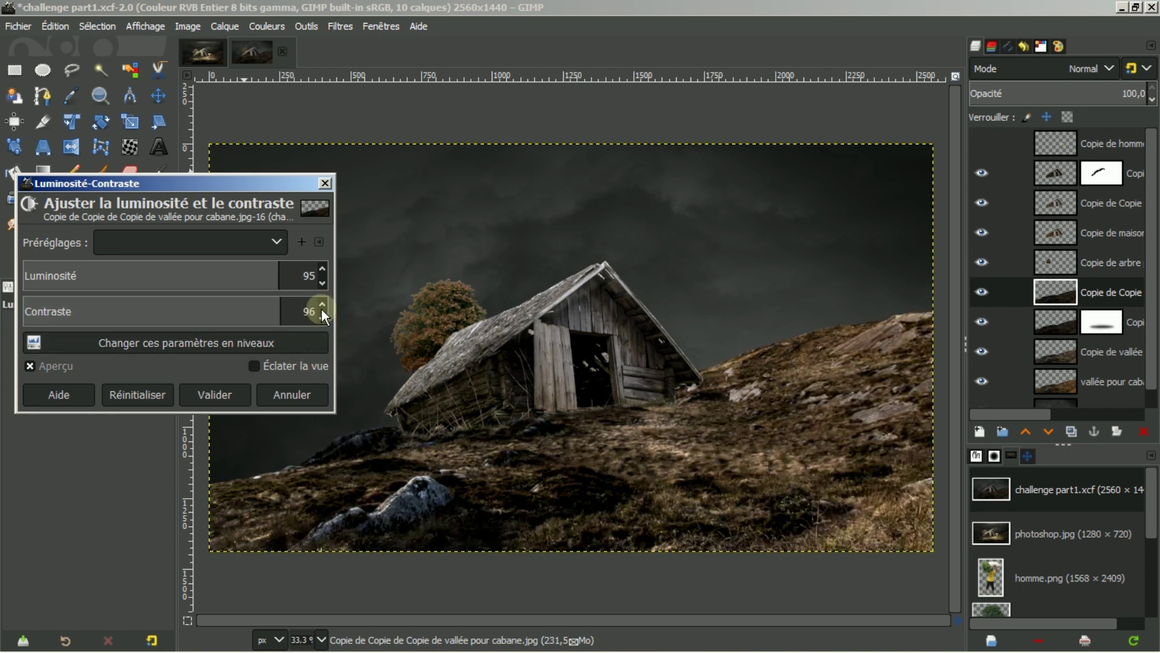
pyautogui.click(322, 307)
pyautogui.click(321, 307)
pyautogui.click(321, 307)
pyautogui.click(321, 307)
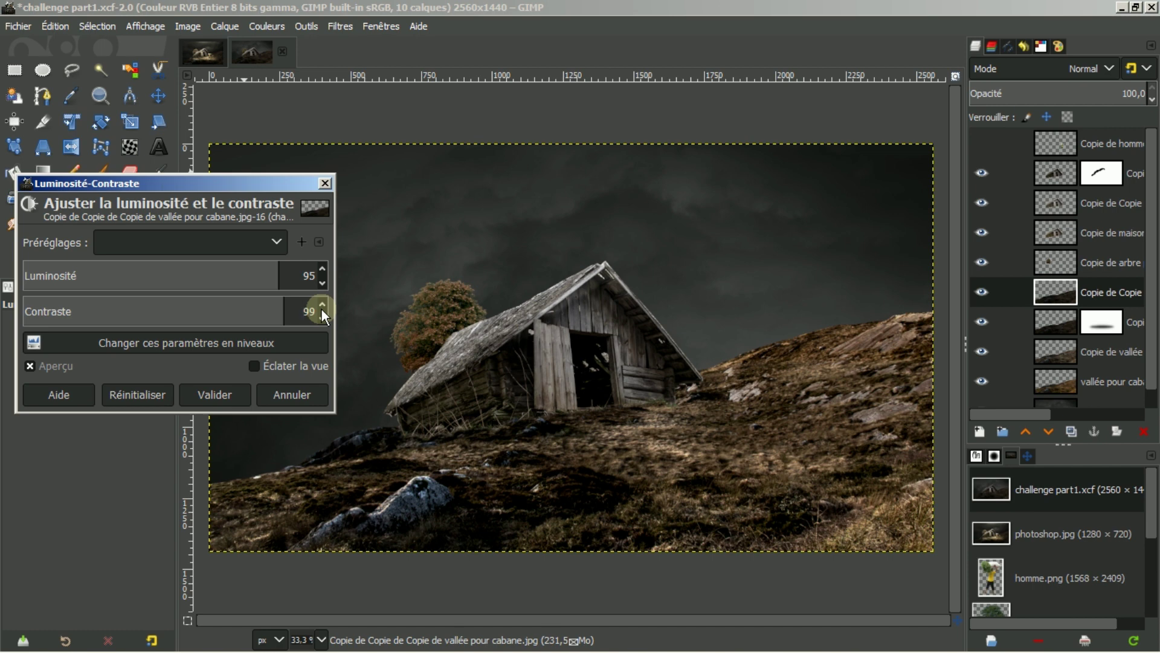
pyautogui.click(322, 266)
pyautogui.click(322, 266)
pyautogui.click(322, 266)
pyautogui.click(321, 266)
pyautogui.click(322, 266)
pyautogui.click(321, 266)
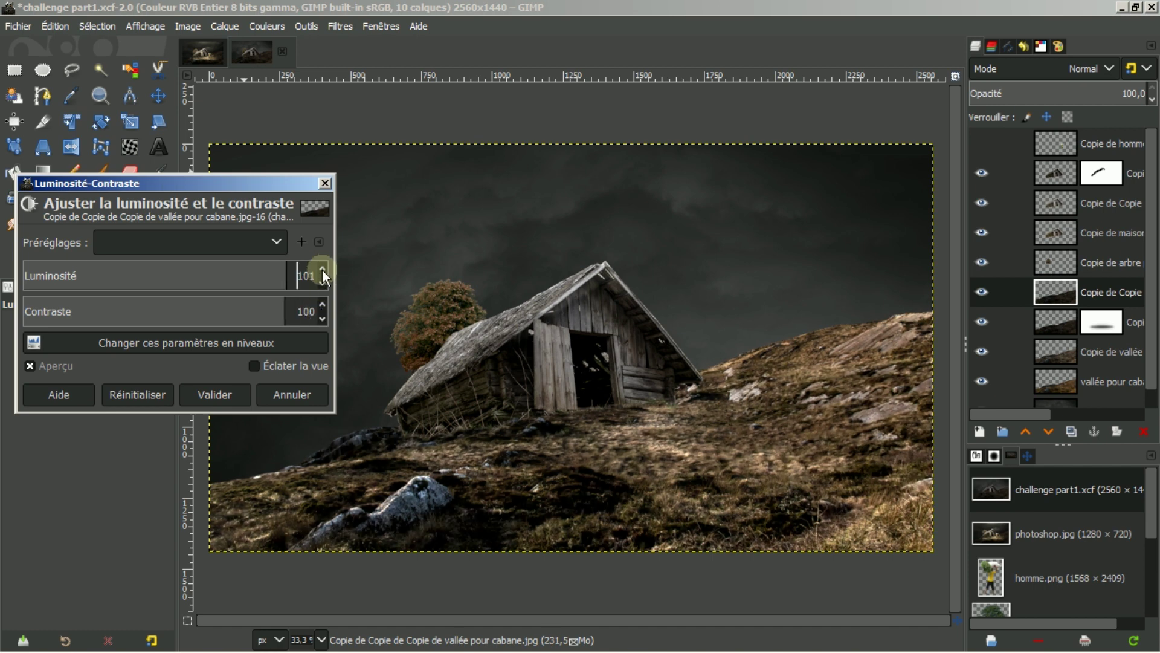
pyautogui.click(323, 282)
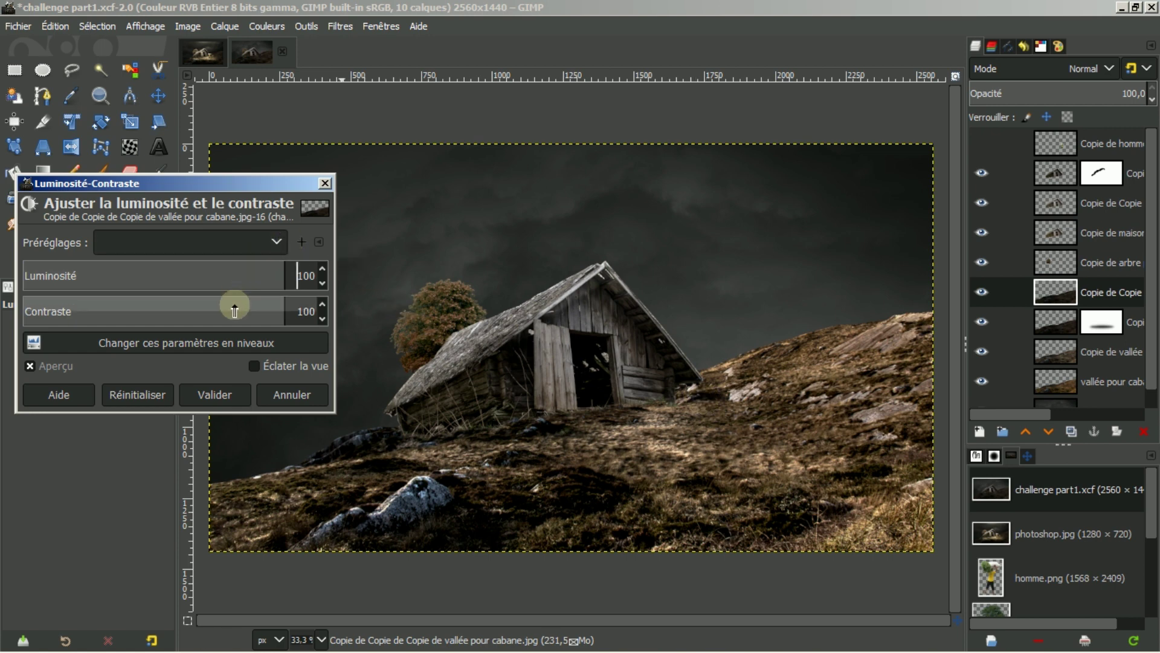
pyautogui.click(270, 393)
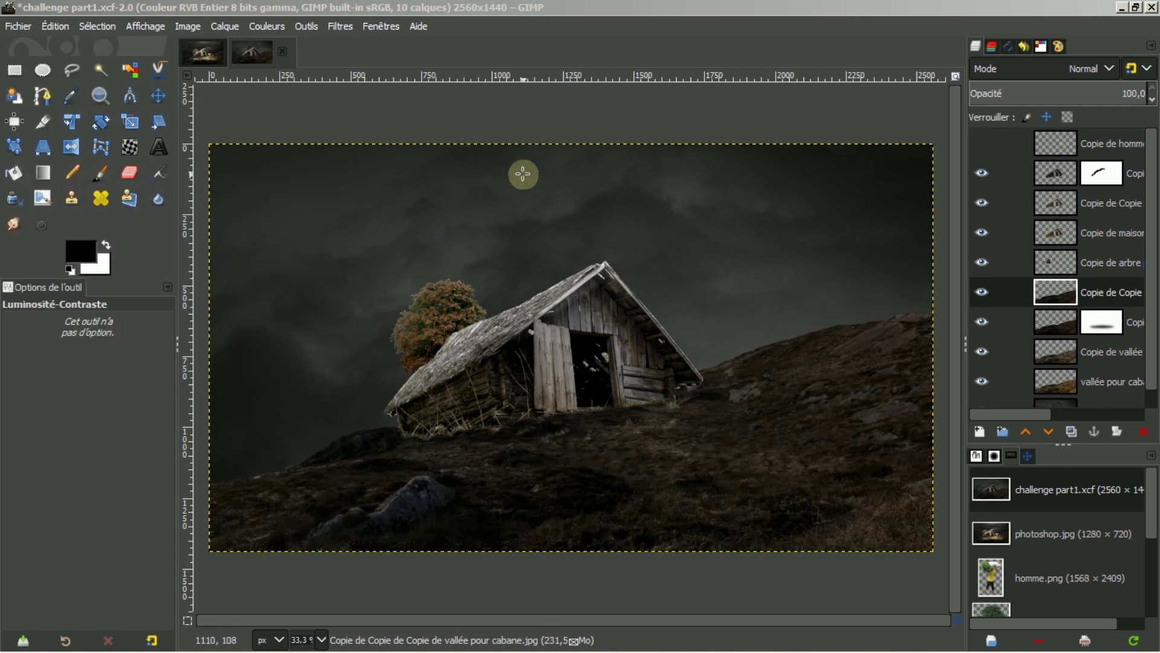
# Brighten the new valley duplicate with Shadows-Highlights, setting Shadows to 70.73 and White point adjustment to 6.037, and compare it with photoshop.jpg.
pyautogui.click(266, 26)
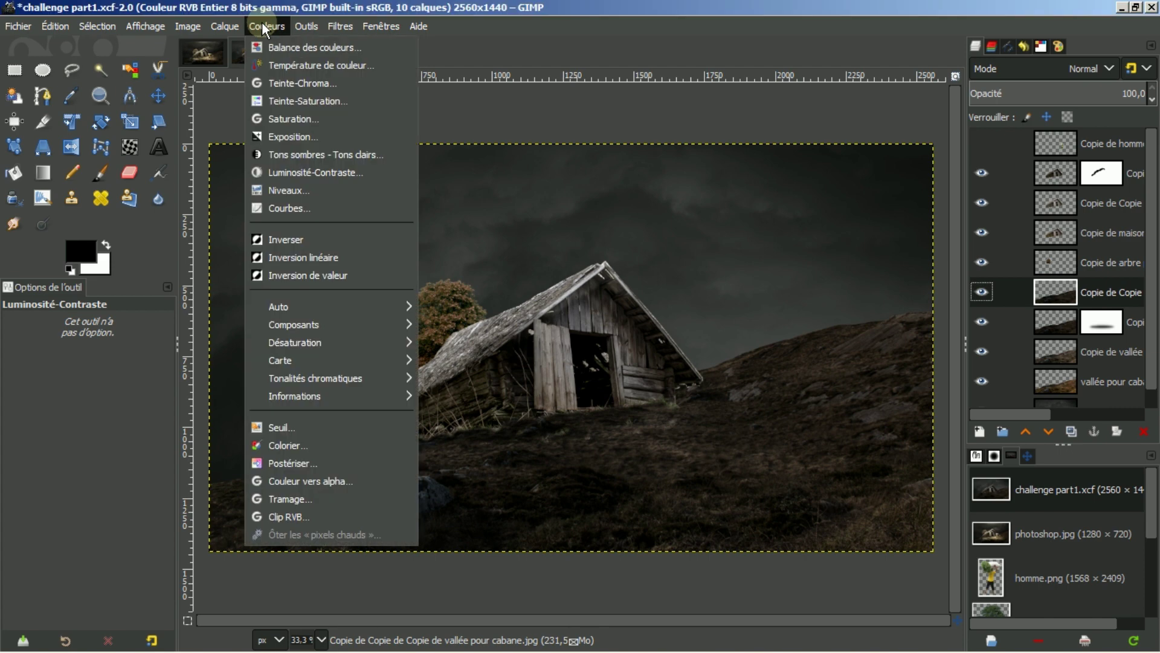
pyautogui.click(302, 154)
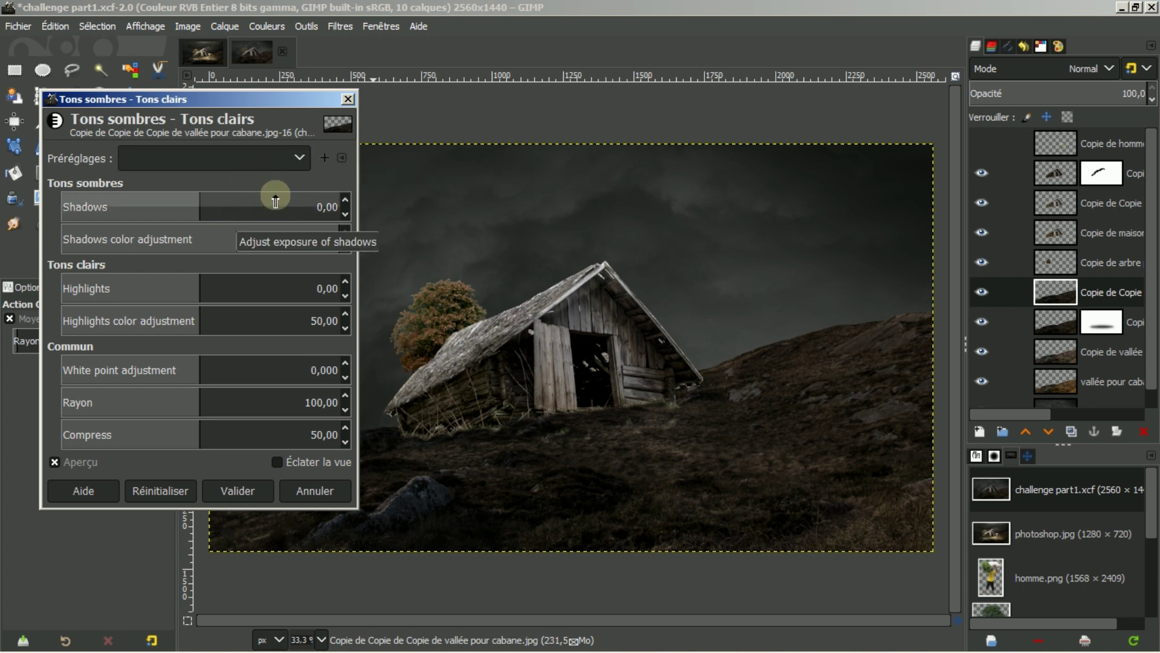
pyautogui.moveTo(275, 202); pyautogui.dragTo(298, 201)
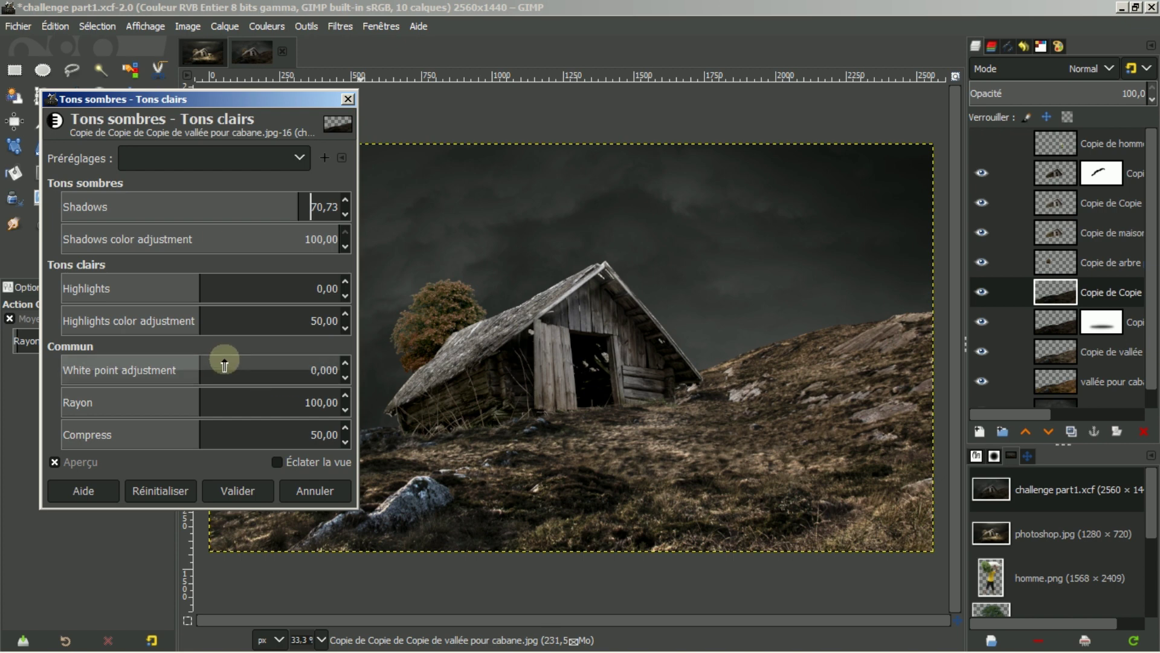
pyautogui.moveTo(224, 364); pyautogui.dragTo(281, 370)
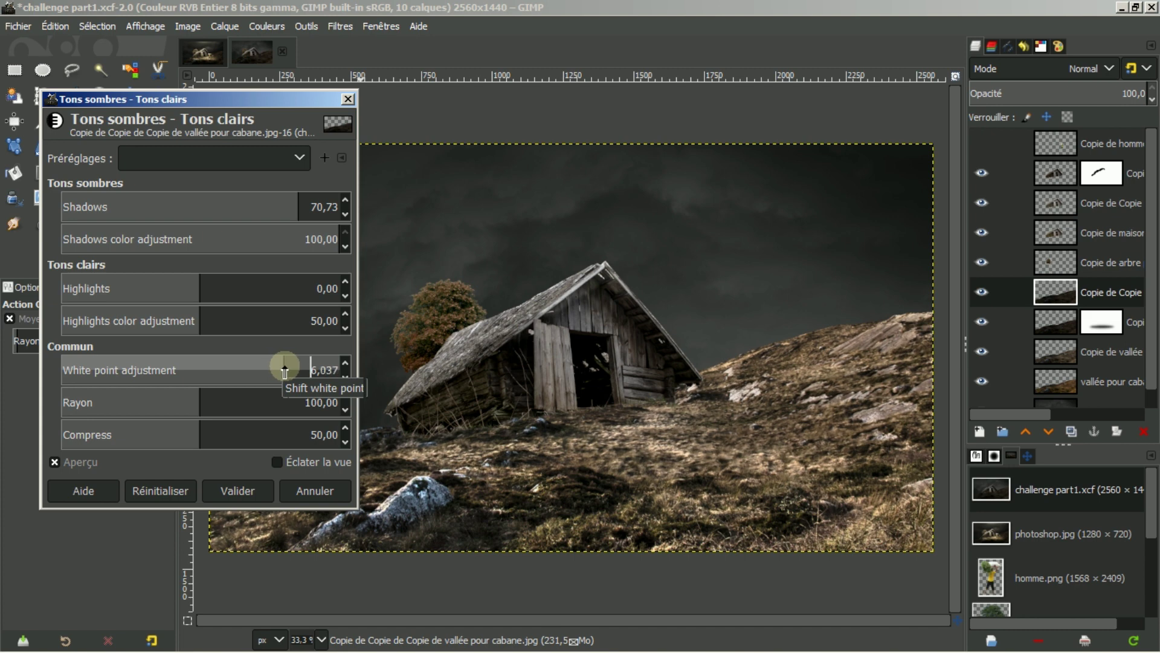
pyautogui.click(242, 490)
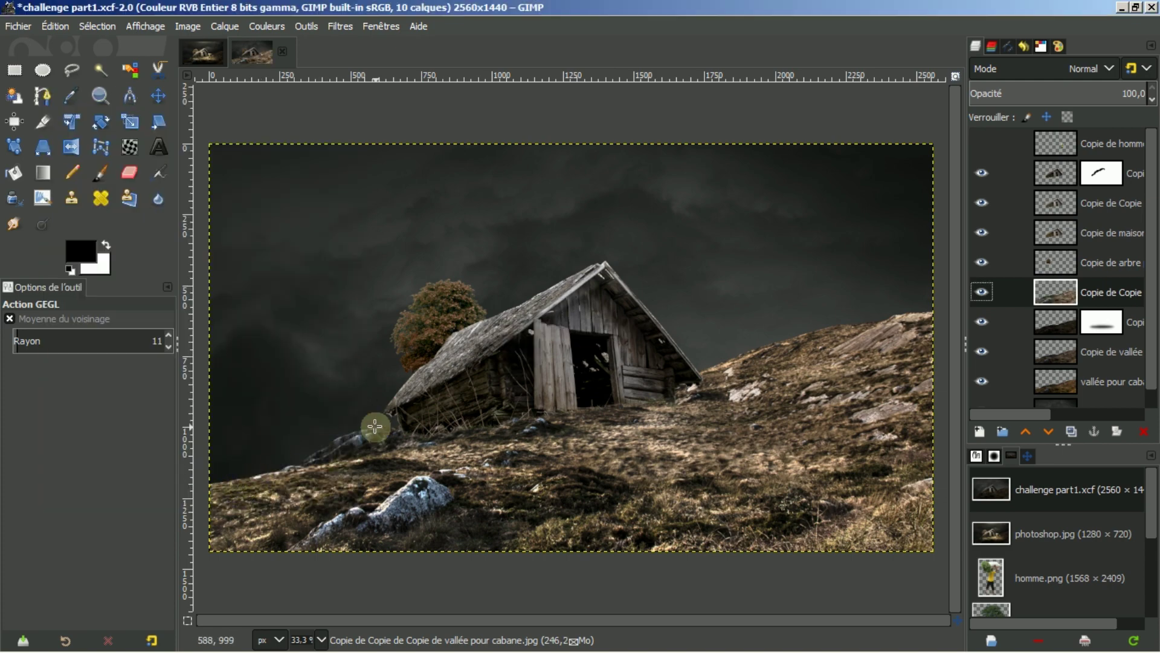
pyautogui.click(200, 53)
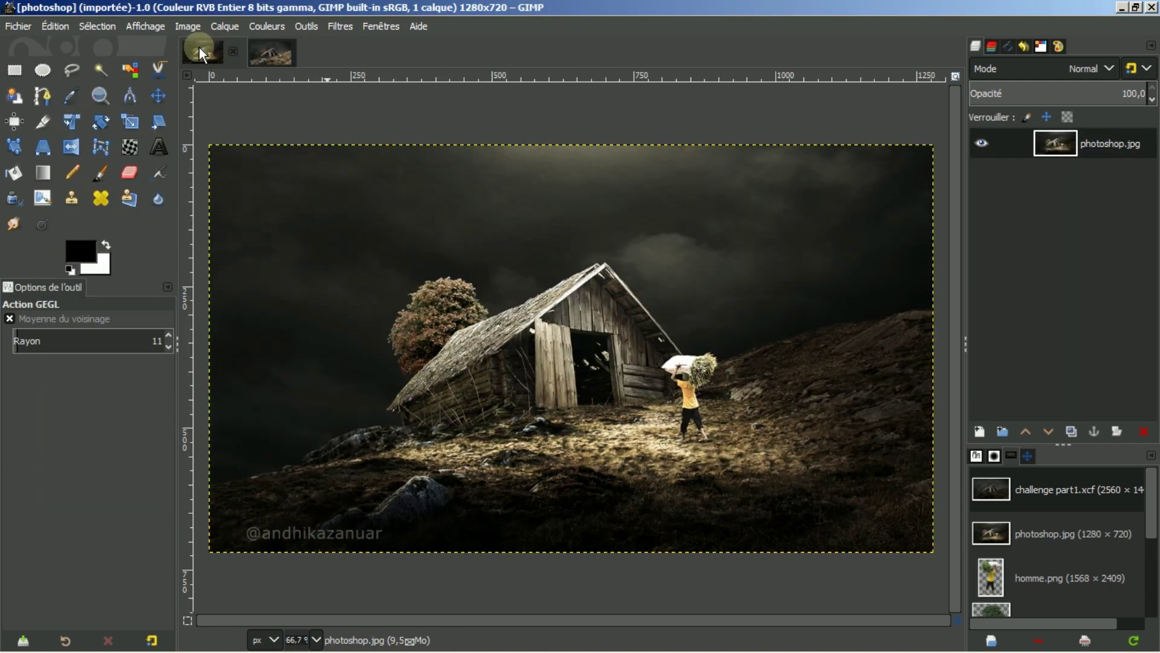
pyautogui.click(289, 63)
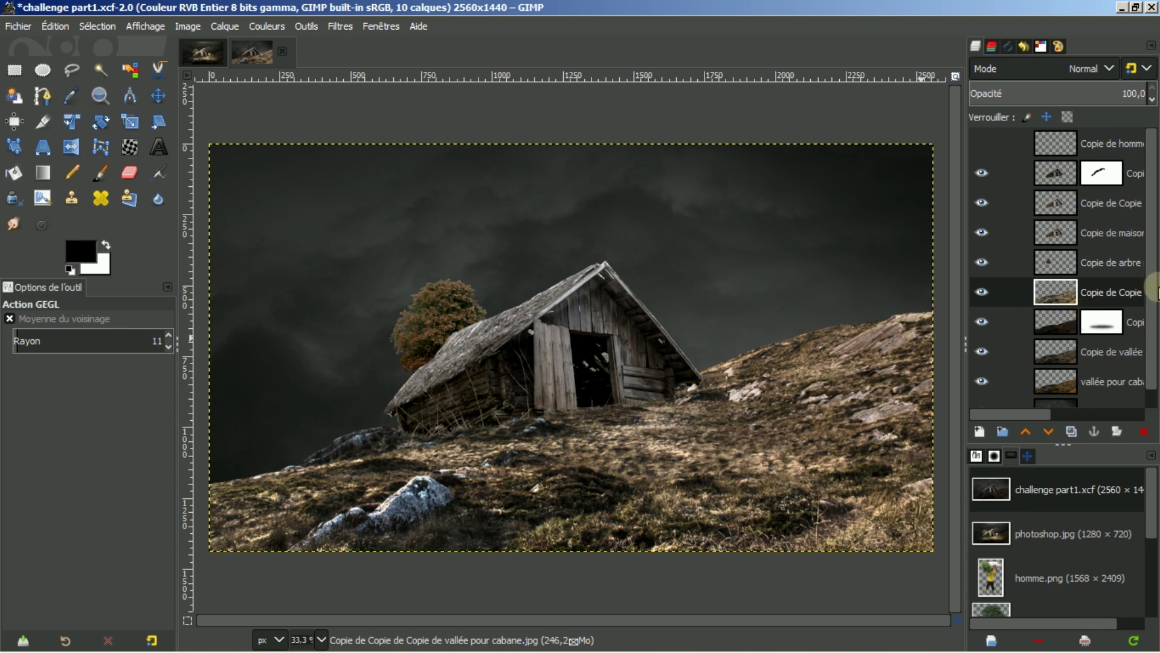
# Add a black, full-transparency layer mask to the brightened valley copy and make that mask active.
pyautogui.click(1097, 295)
pyautogui.rightClick(1097, 295)
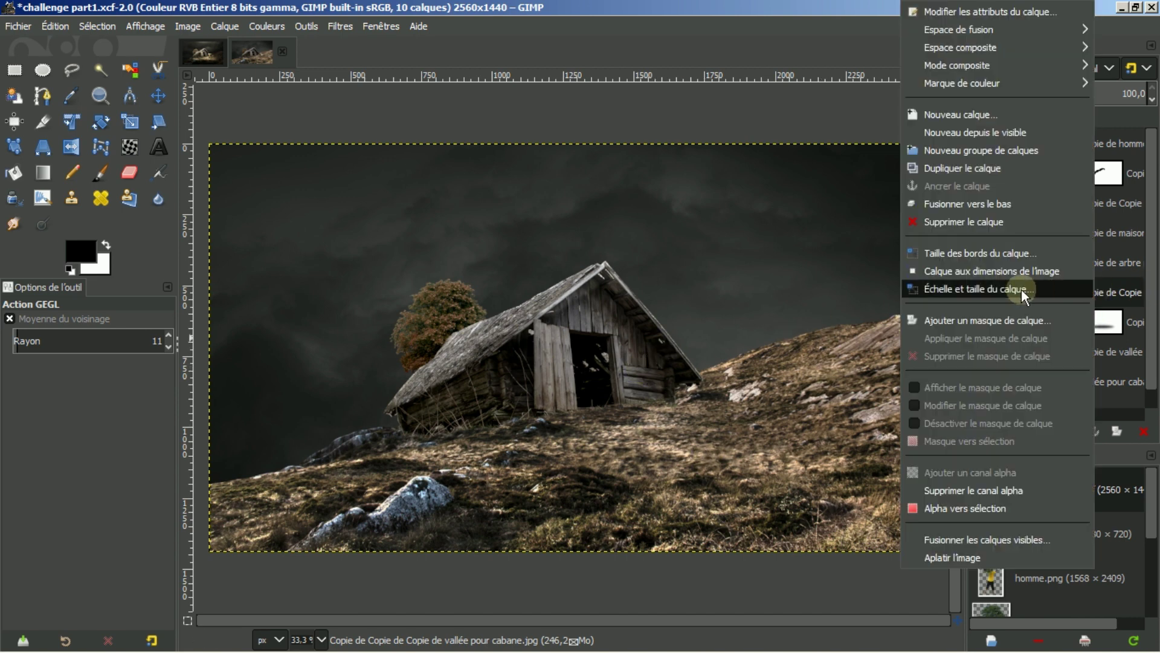
pyautogui.click(1001, 320)
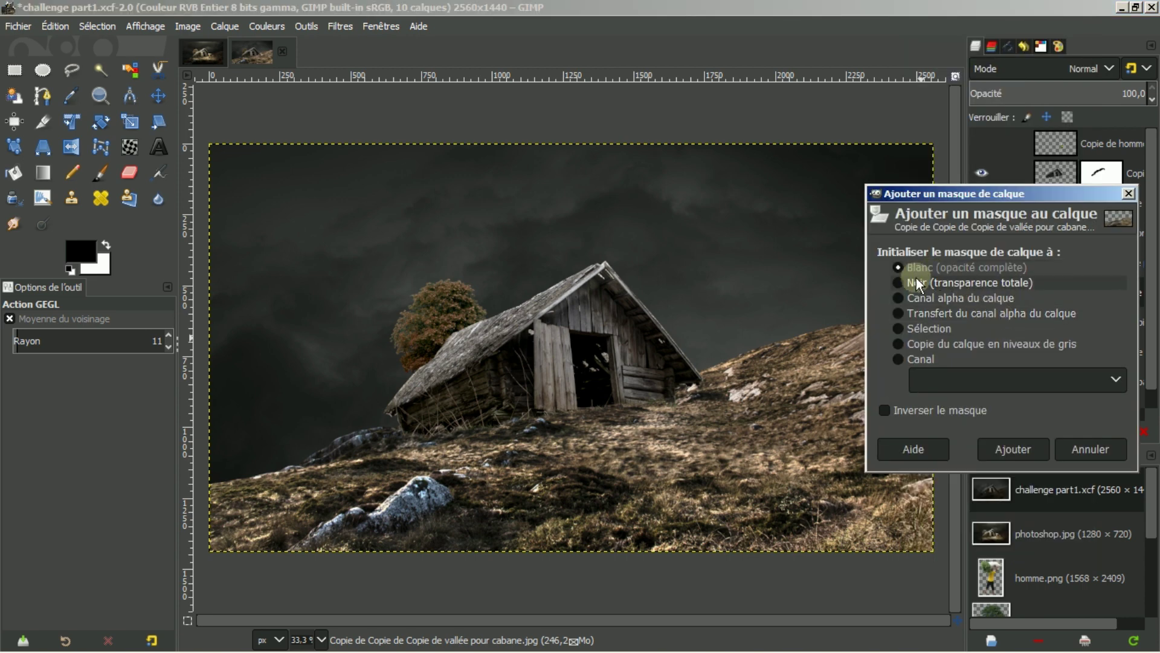
pyautogui.click(898, 284)
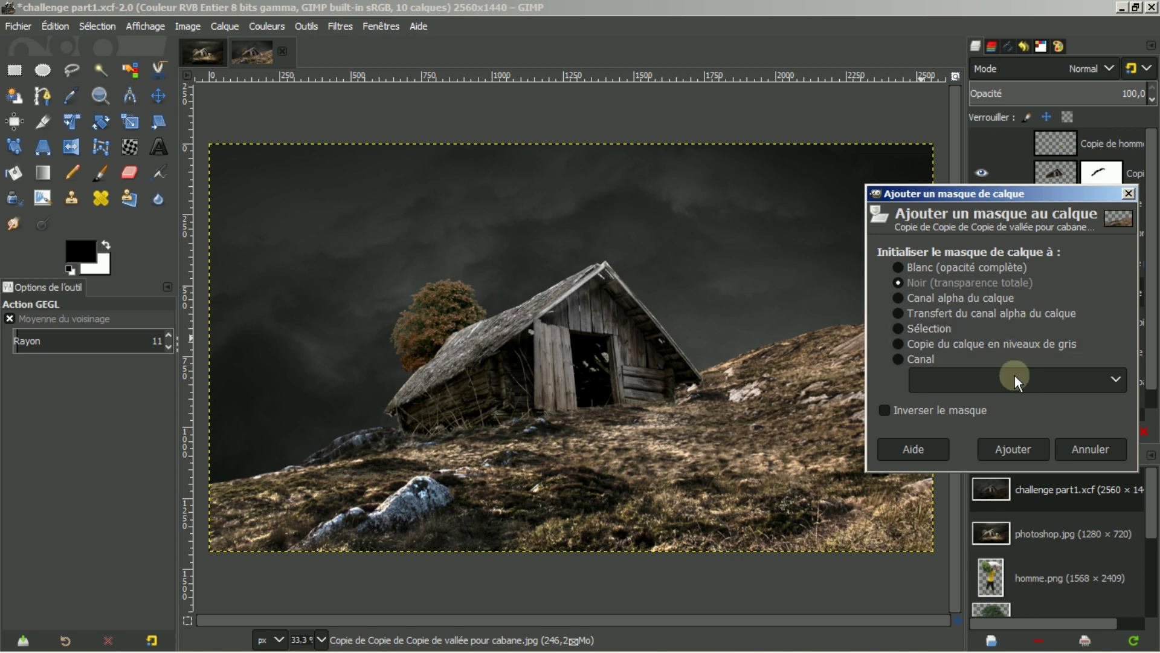
pyautogui.click(1020, 452)
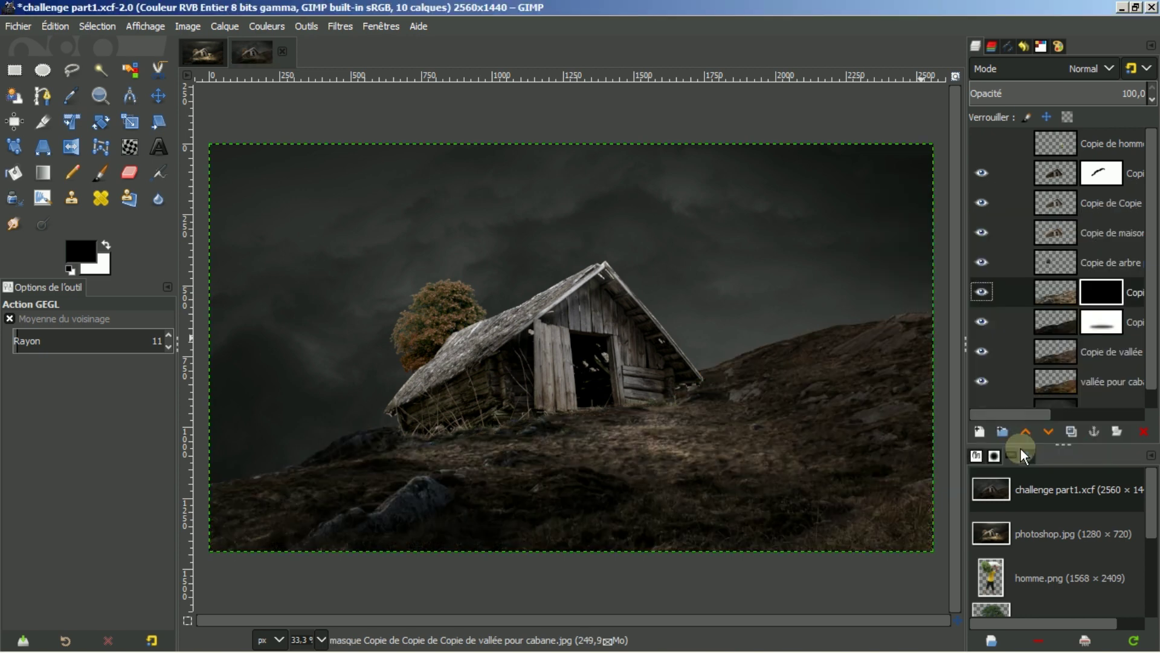
pyautogui.click(1098, 295)
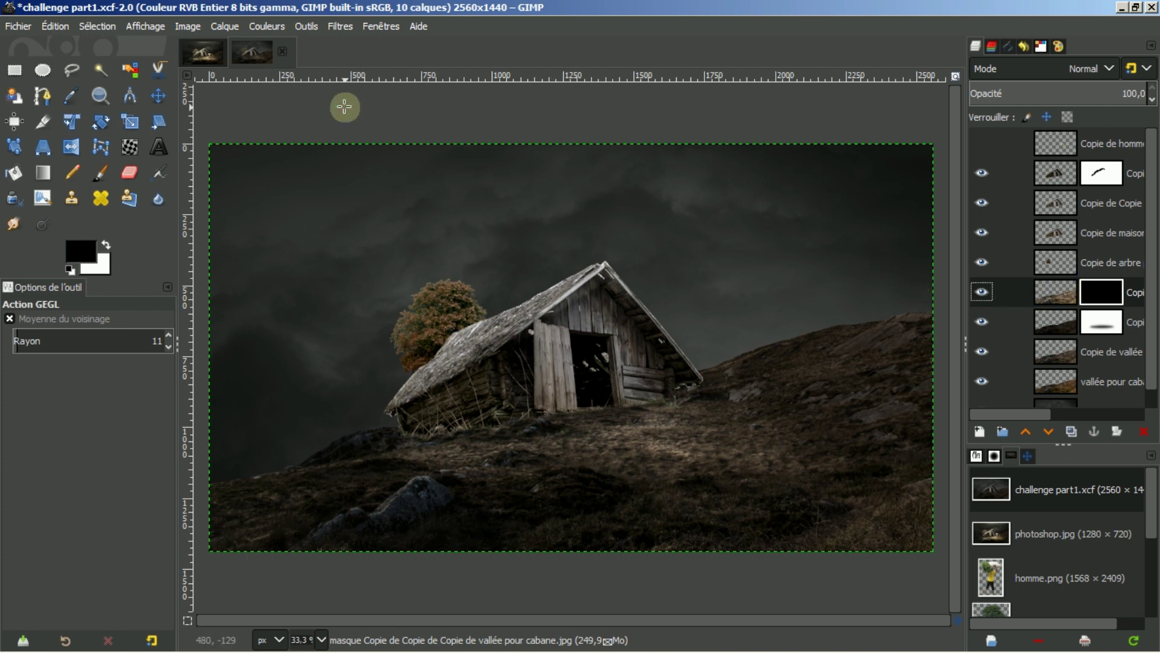
# Make an elliptical selection about 1542 by 222 px over the ground at the base of the house.
pyautogui.click(42, 70)
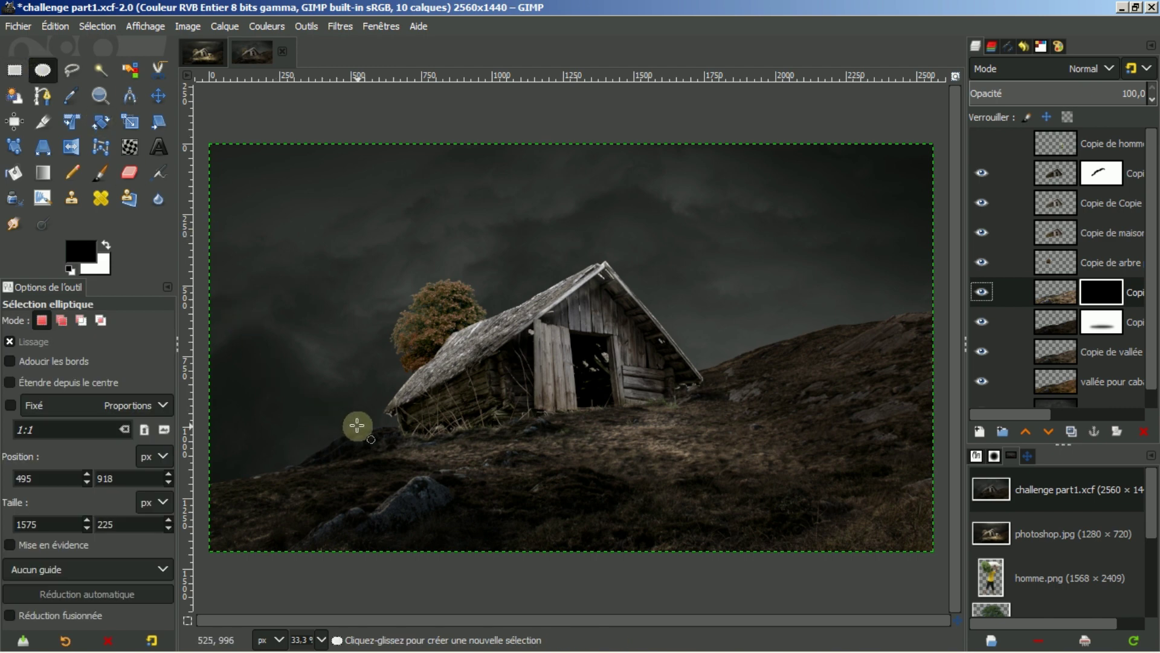
pyautogui.moveTo(356, 419); pyautogui.dragTo(790, 466)
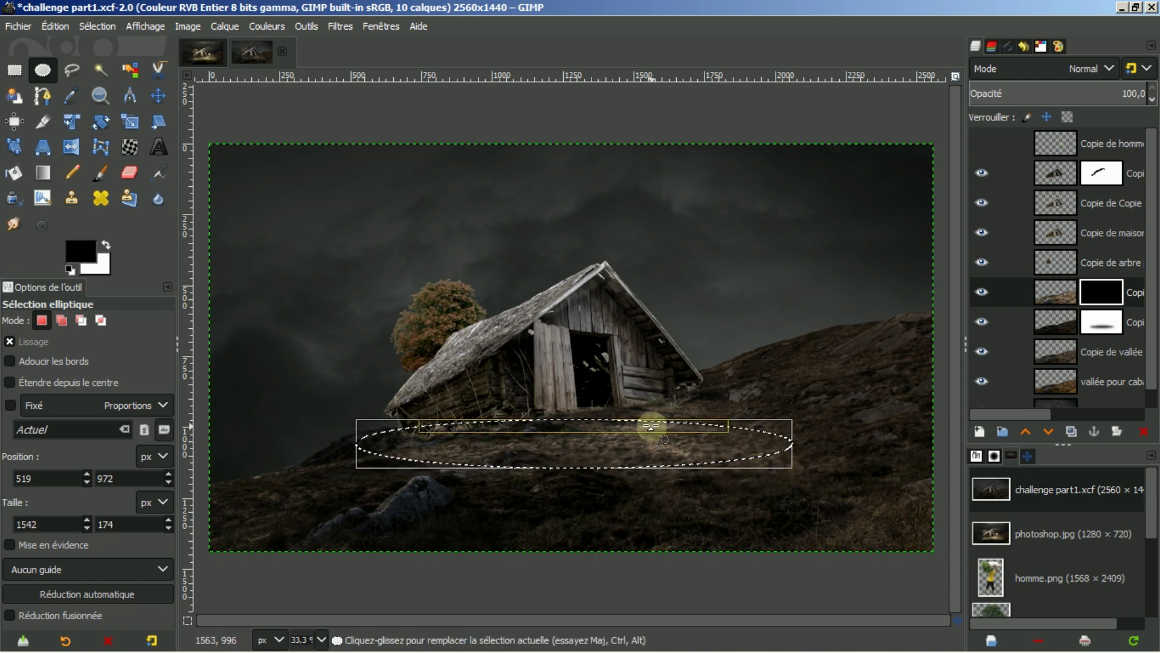
pyautogui.moveTo(655, 422); pyautogui.dragTo(652, 413)
pyautogui.click(650, 441)
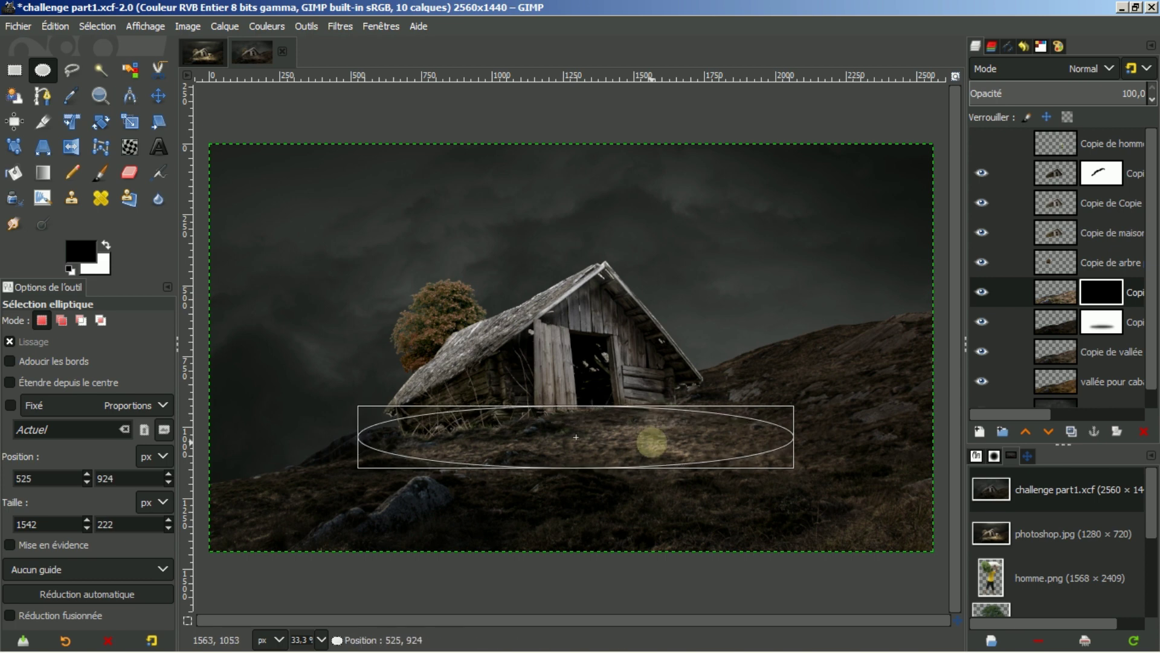
# Paint the black valley mask white inside the elliptical selection with a brush size of 147.35, and clear the selection.
pyautogui.click(101, 173)
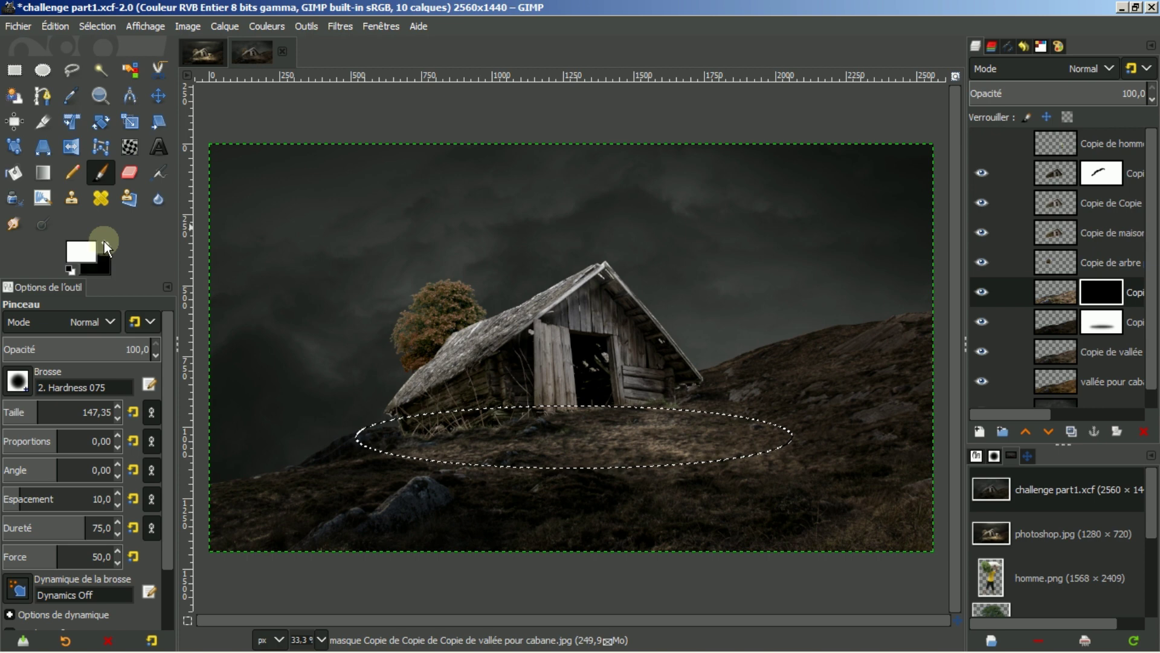
pyautogui.moveTo(441, 450)
pyautogui.mouseDown()
pyautogui.moveTo(600, 470)
pyautogui.moveTo(544, 469)
pyautogui.moveTo(672, 464)
pyautogui.mouseUp()
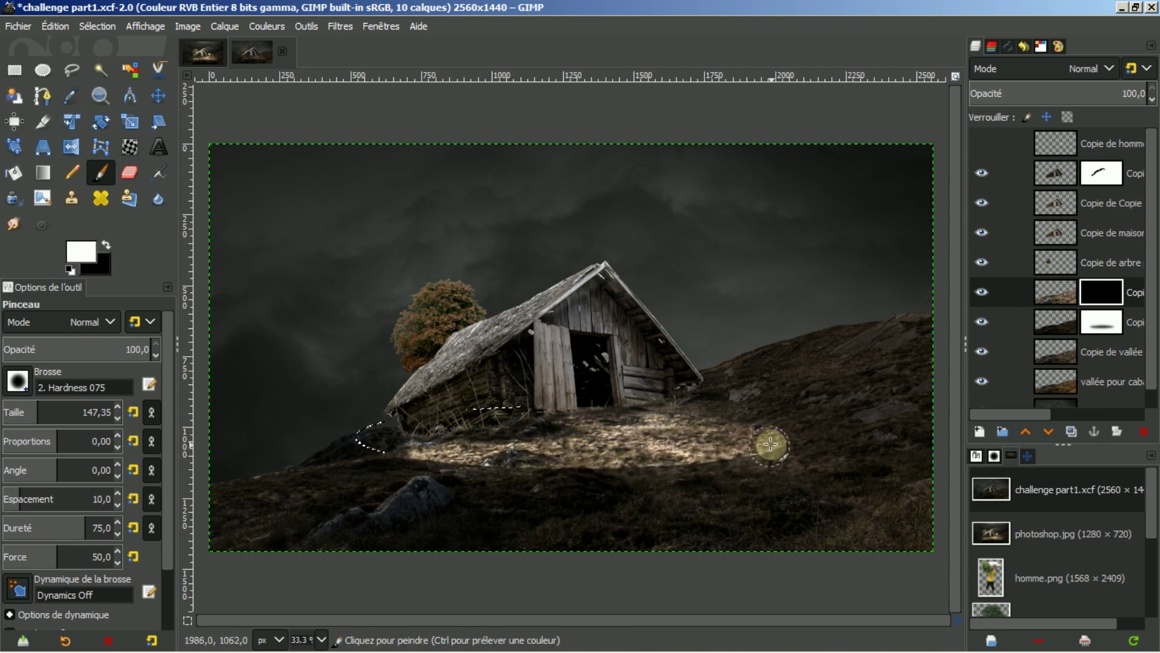
pyautogui.moveTo(771, 445)
pyautogui.mouseDown()
pyautogui.moveTo(510, 417)
pyautogui.moveTo(371, 435)
pyautogui.moveTo(419, 439)
pyautogui.mouseUp()
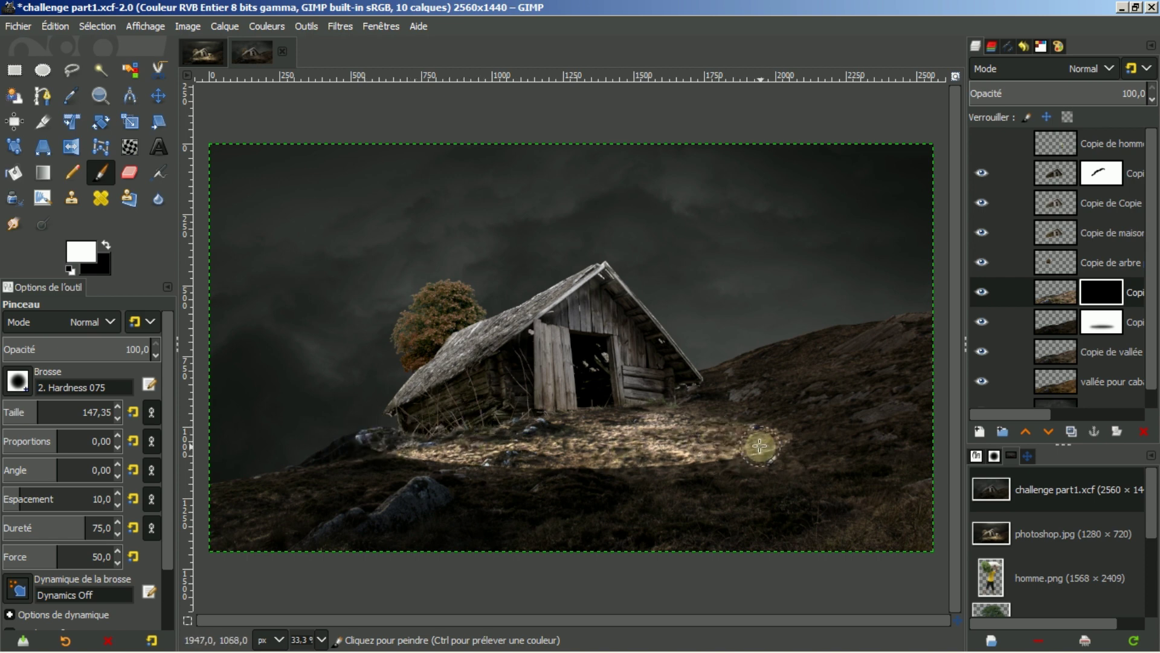
pyautogui.click(90, 20)
pyautogui.click(109, 64)
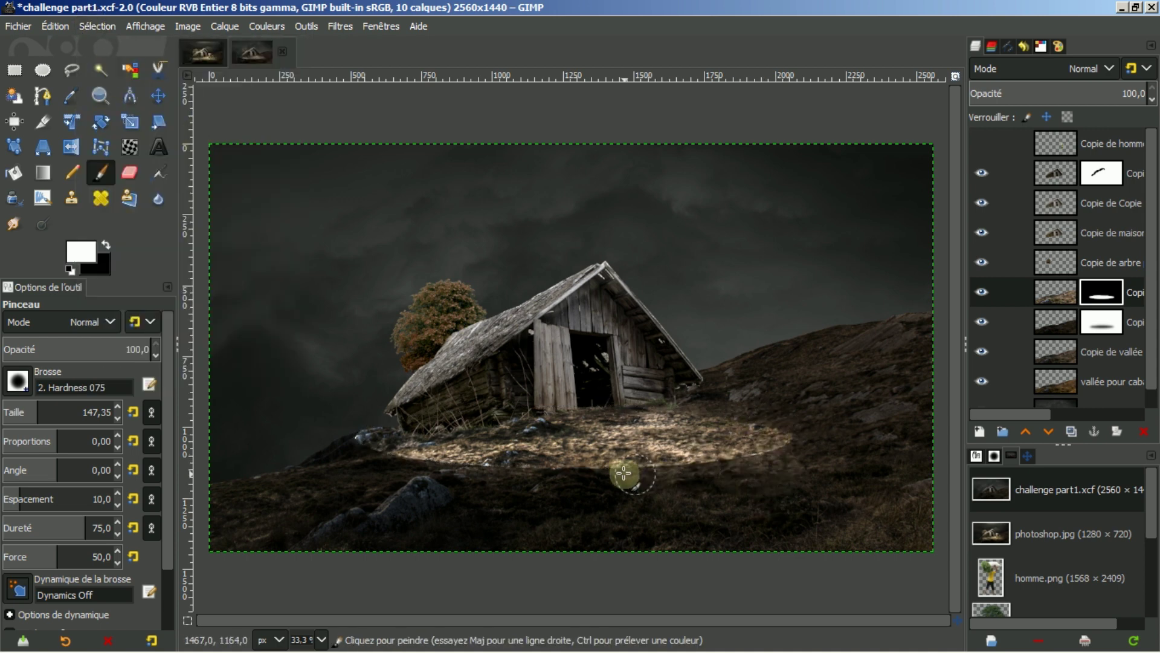
# Soften the black valley mask with a Gaussian blur of 44.89 in both X and Y.
pyautogui.click(339, 25)
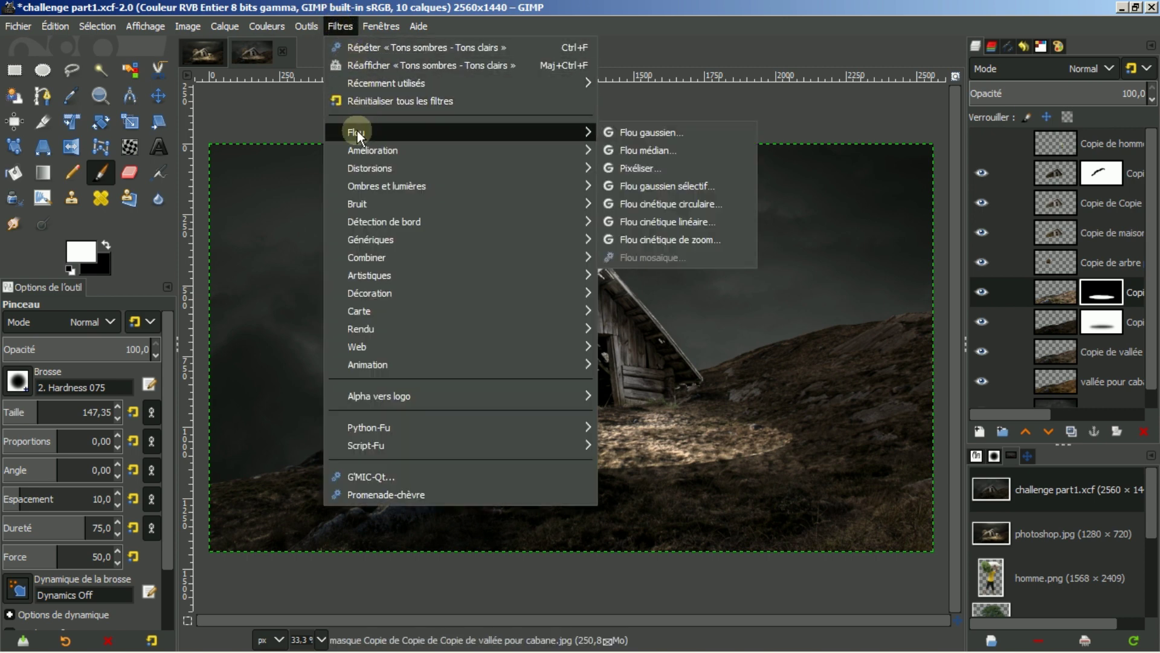
pyautogui.moveTo(569, 134)
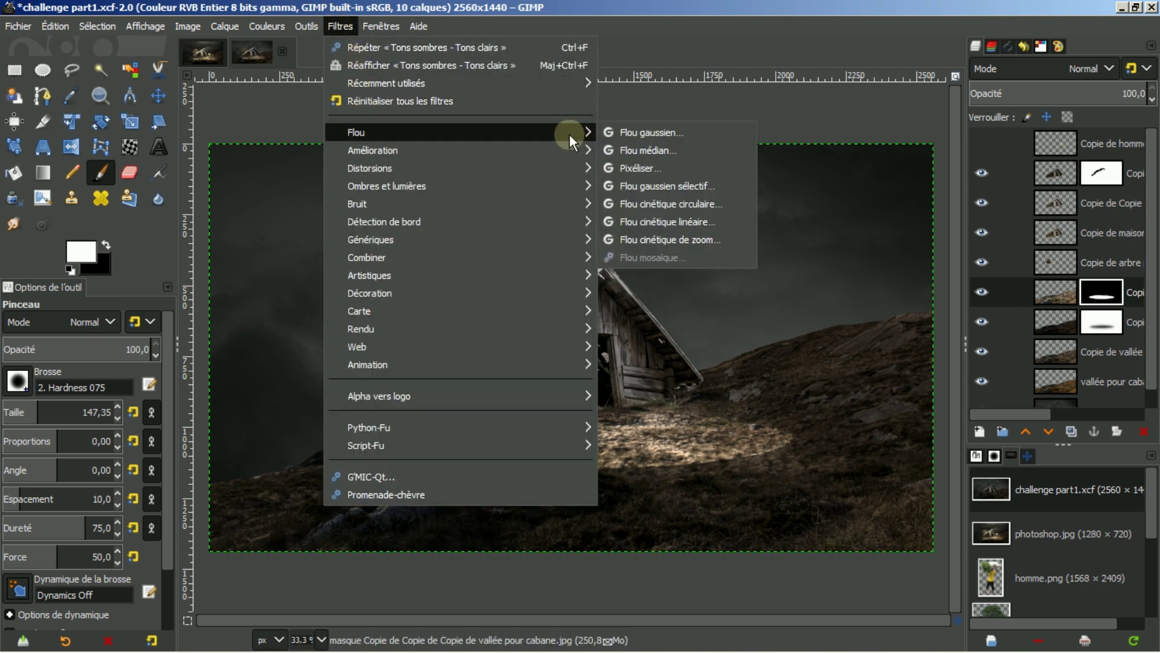
pyautogui.click(647, 131)
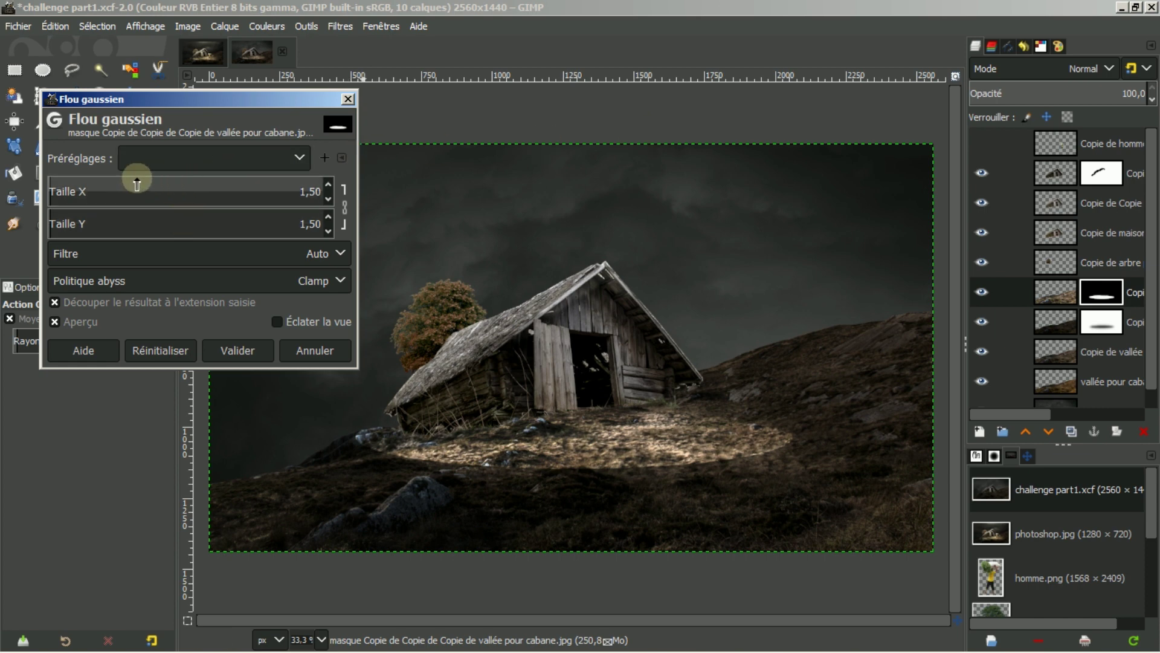
pyautogui.click(169, 181)
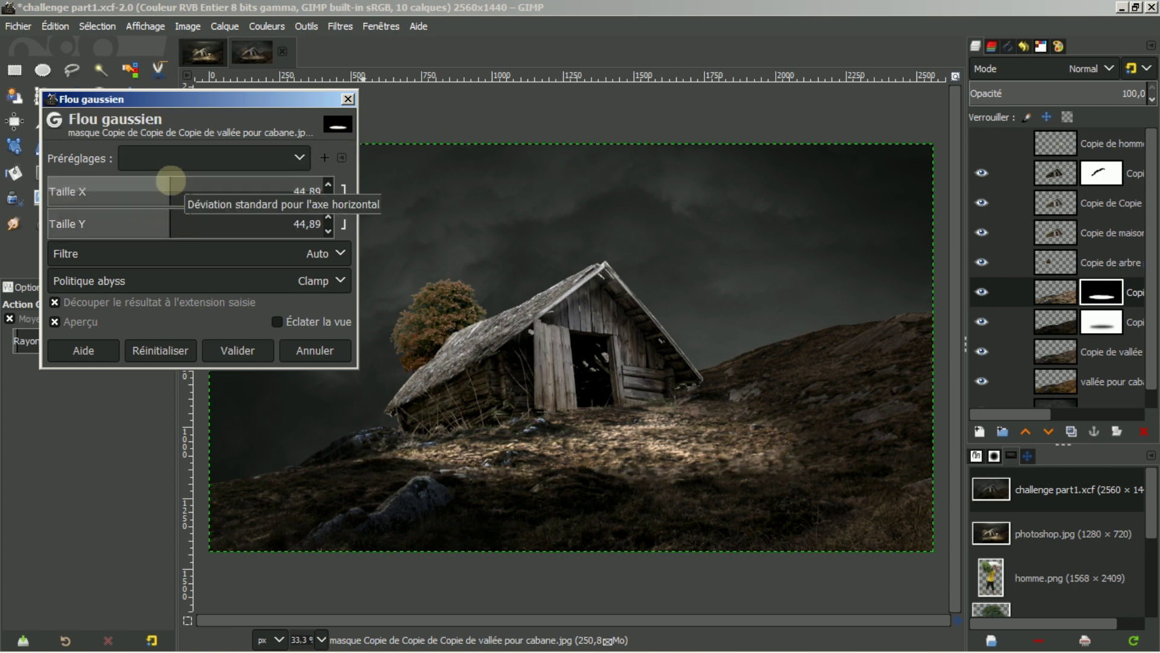
pyautogui.click(241, 351)
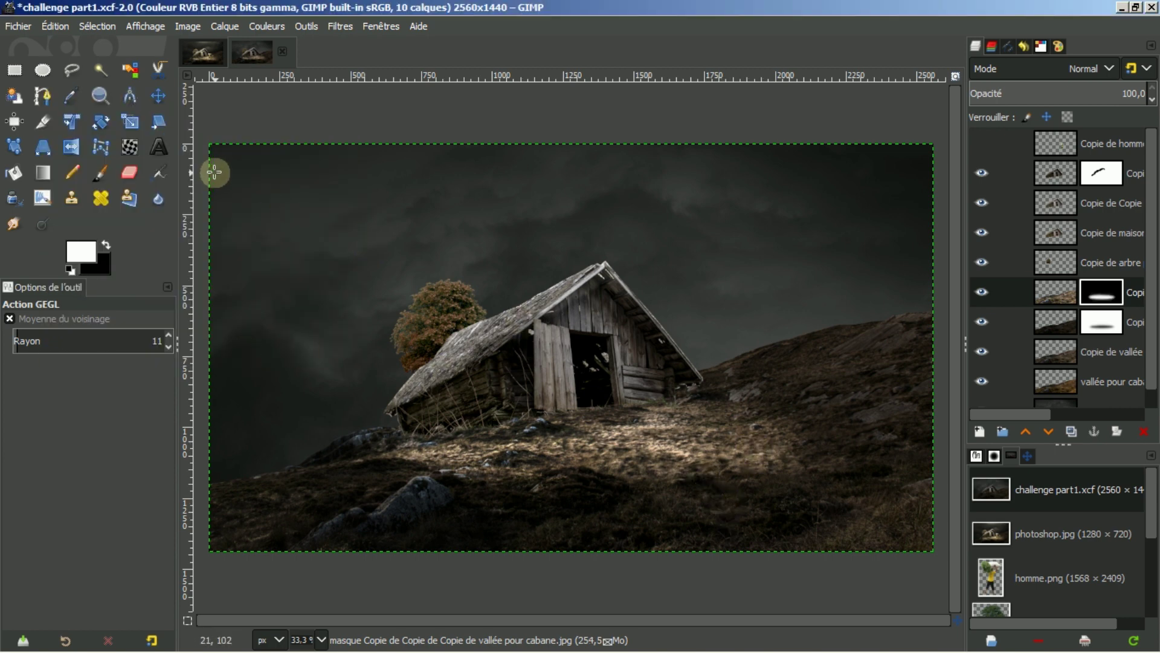
# Nudge the masked bright valley copy slightly up and to the right, and compare the result with photoshop.jpg.
pyautogui.click(158, 95)
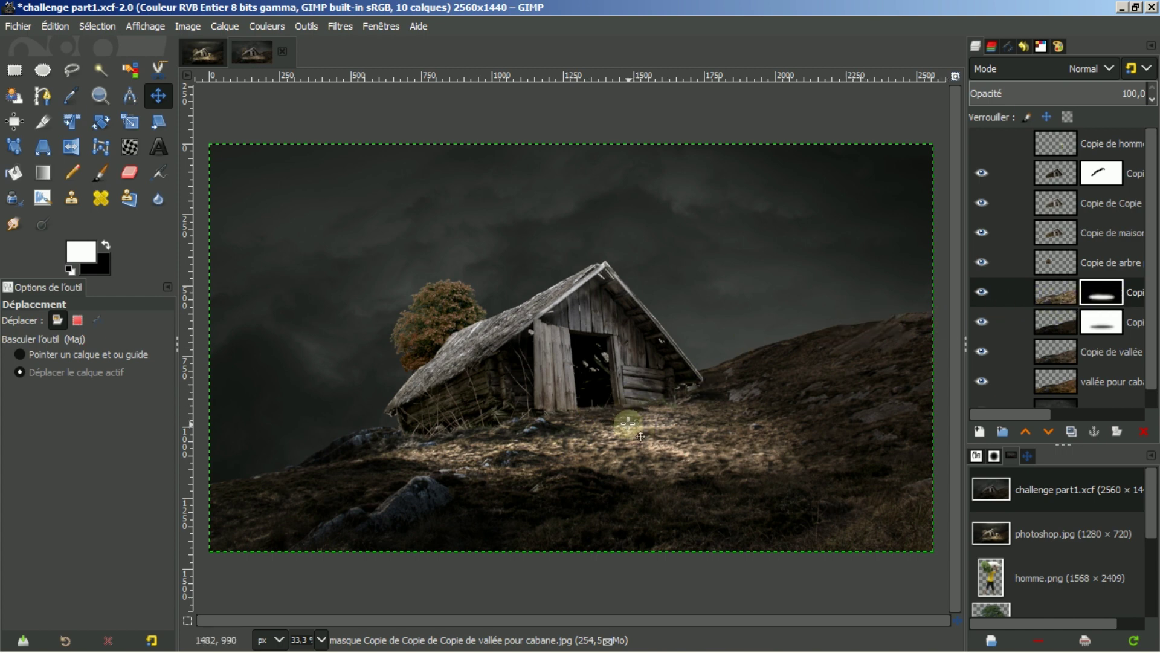
pyautogui.moveTo(738, 446); pyautogui.dragTo(750, 432)
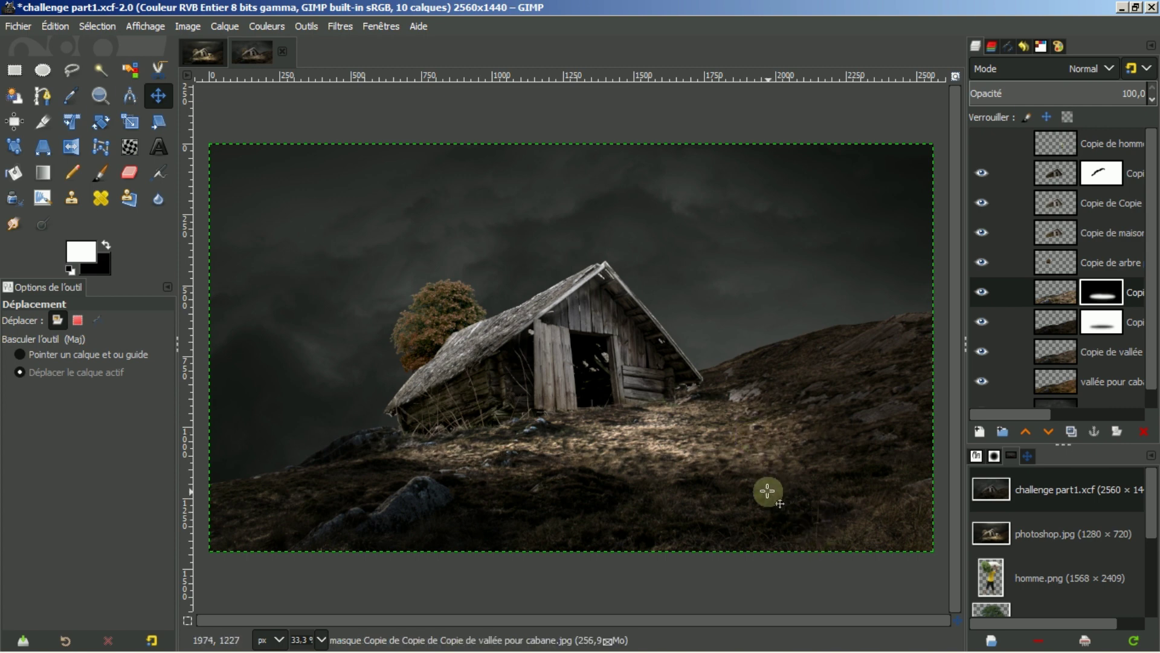
pyautogui.click(200, 53)
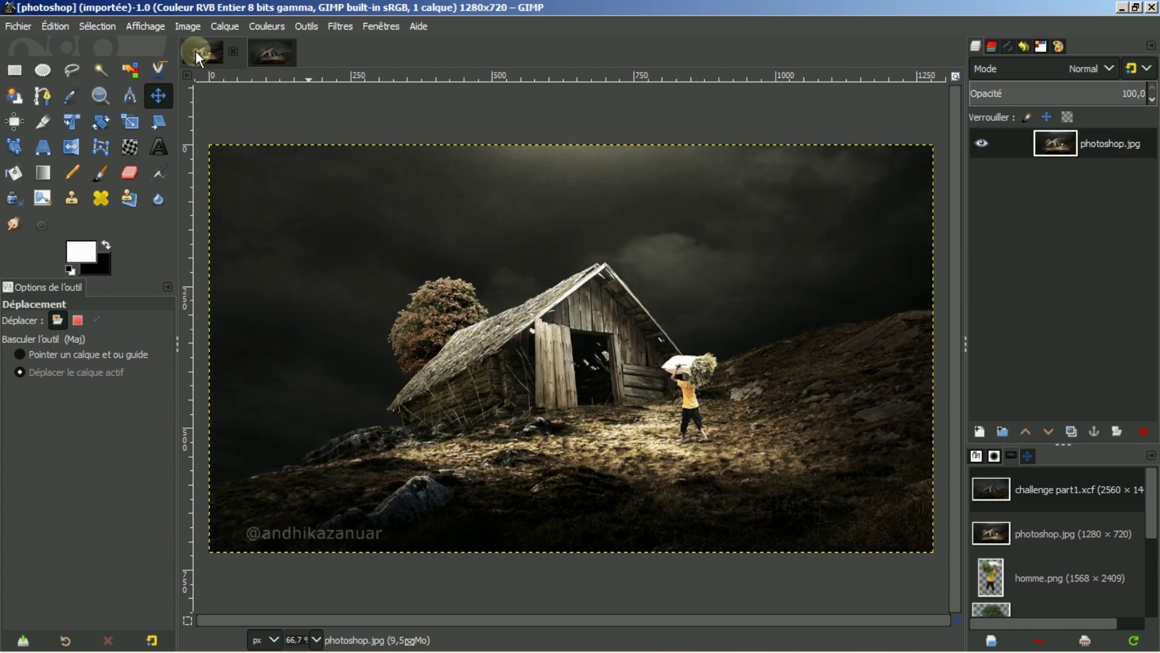
pyautogui.click(267, 56)
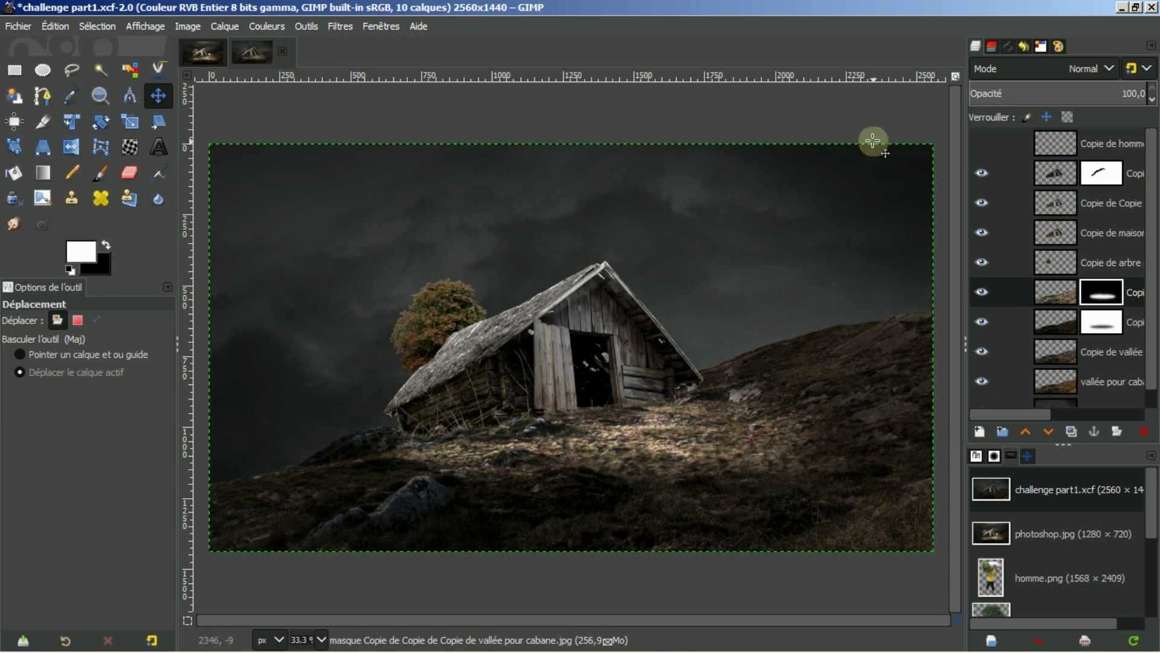
# Show the man layer and add a new transparent 2560 by 1440 px layer in Normal mode above it.
pyautogui.click(984, 140)
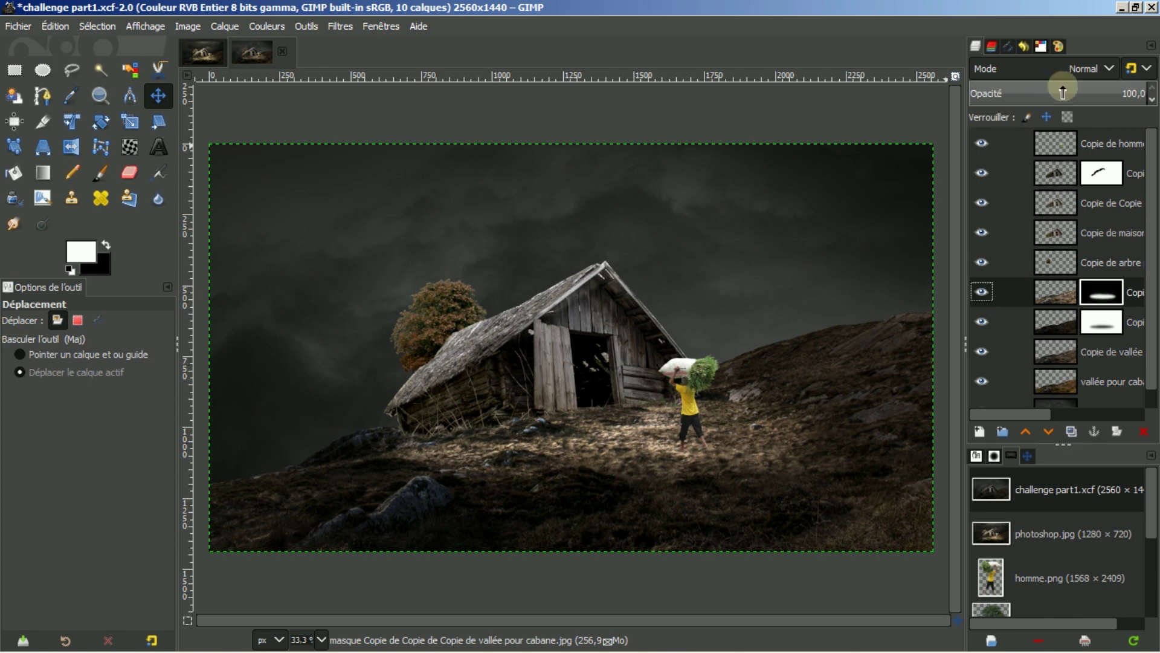
pyautogui.click(1058, 143)
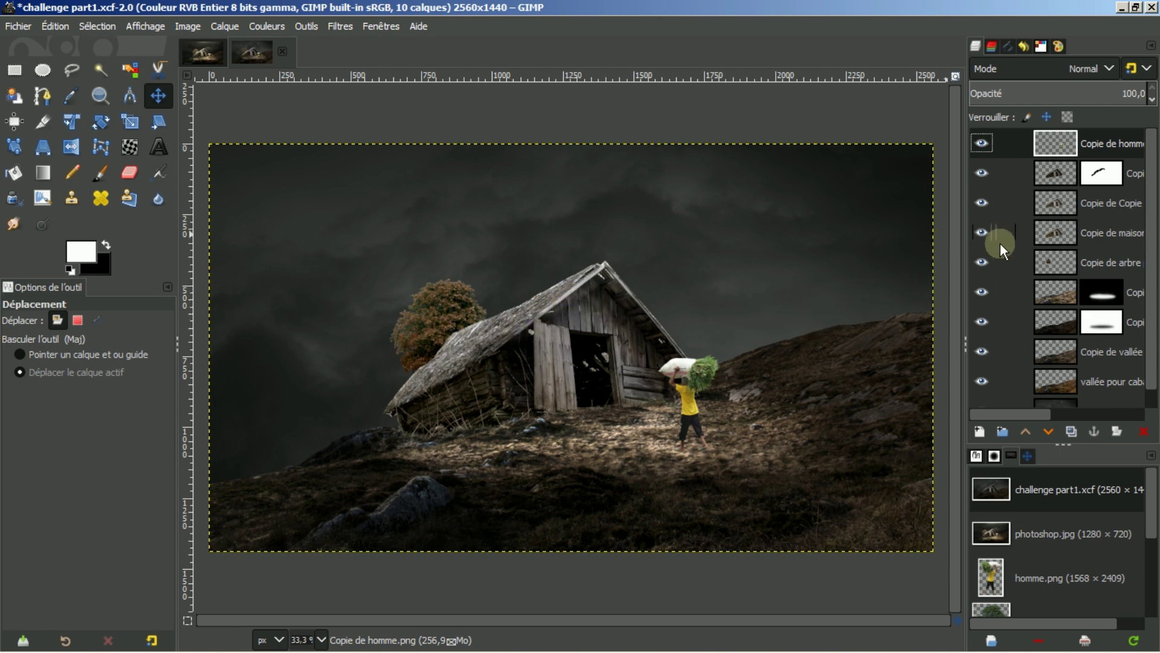
pyautogui.click(983, 143)
pyautogui.click(983, 142)
pyautogui.click(979, 431)
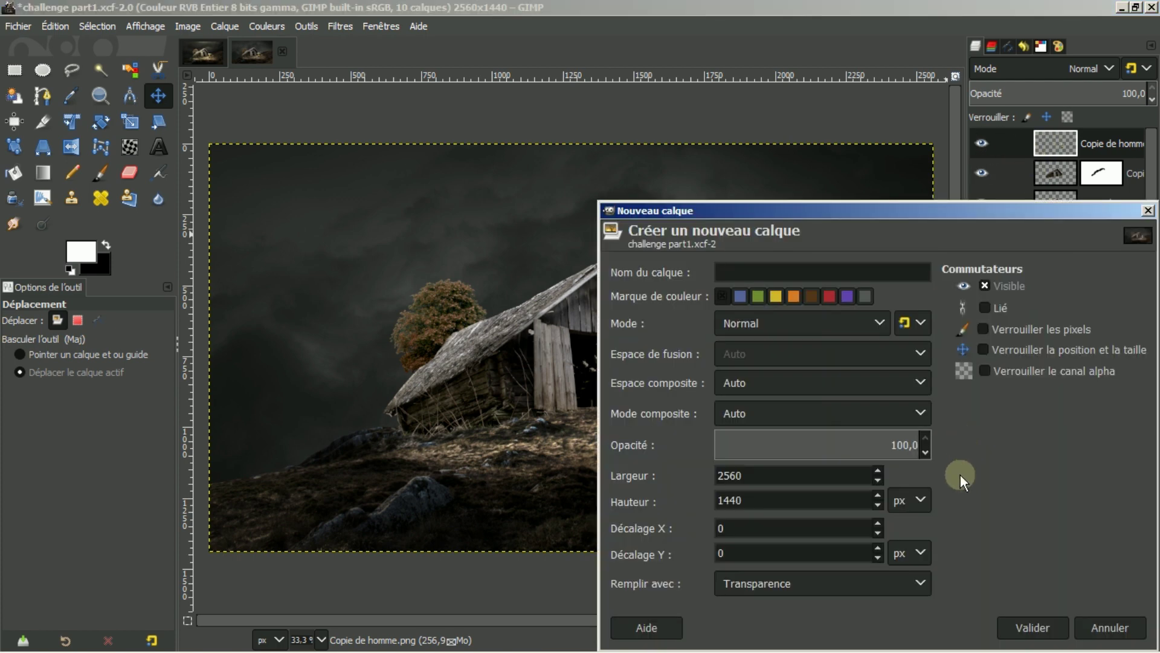
pyautogui.click(1030, 628)
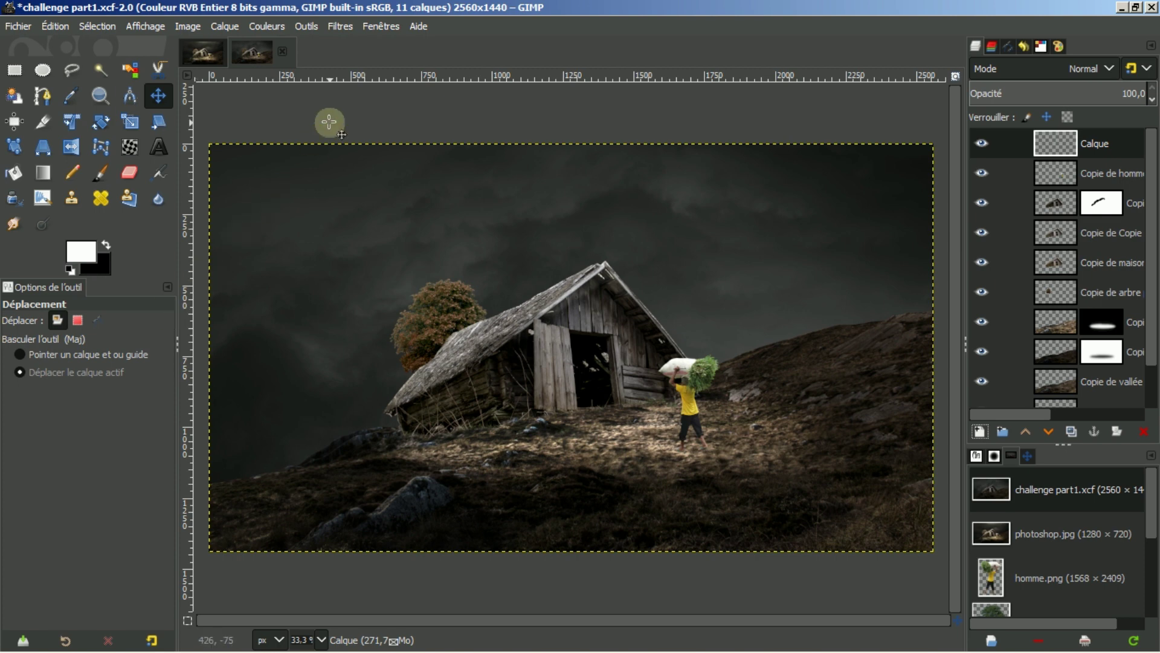
# Set up the Gradient tool with the PP vers Transparent gradient and the Radial shape.
pyautogui.click(43, 174)
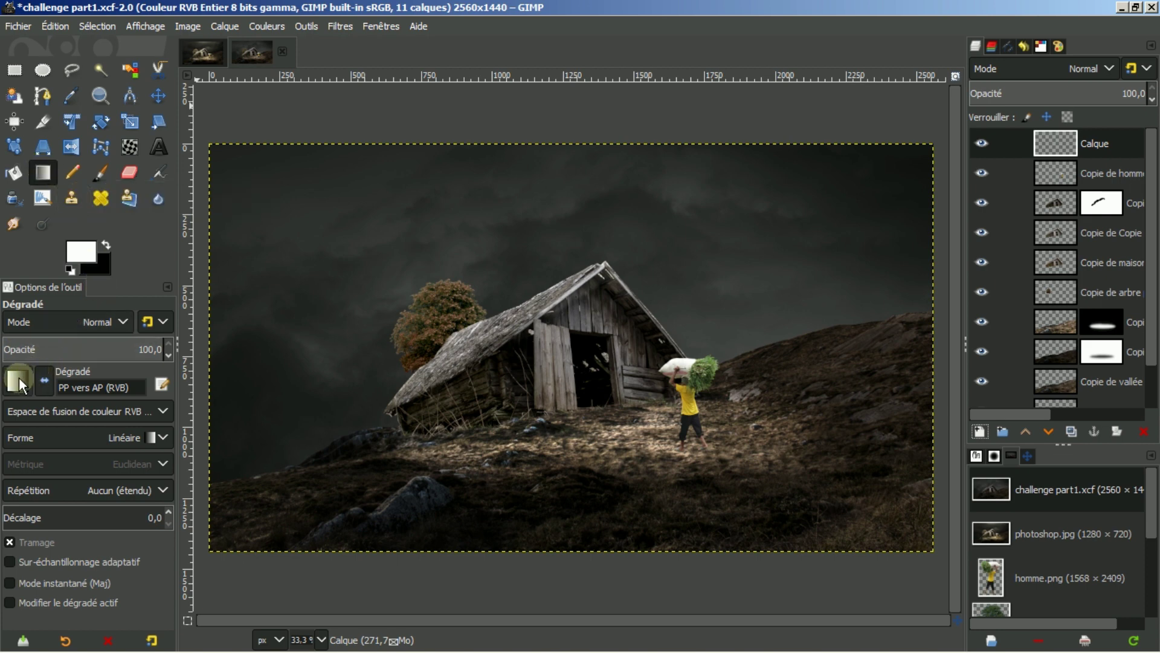
pyautogui.click(19, 378)
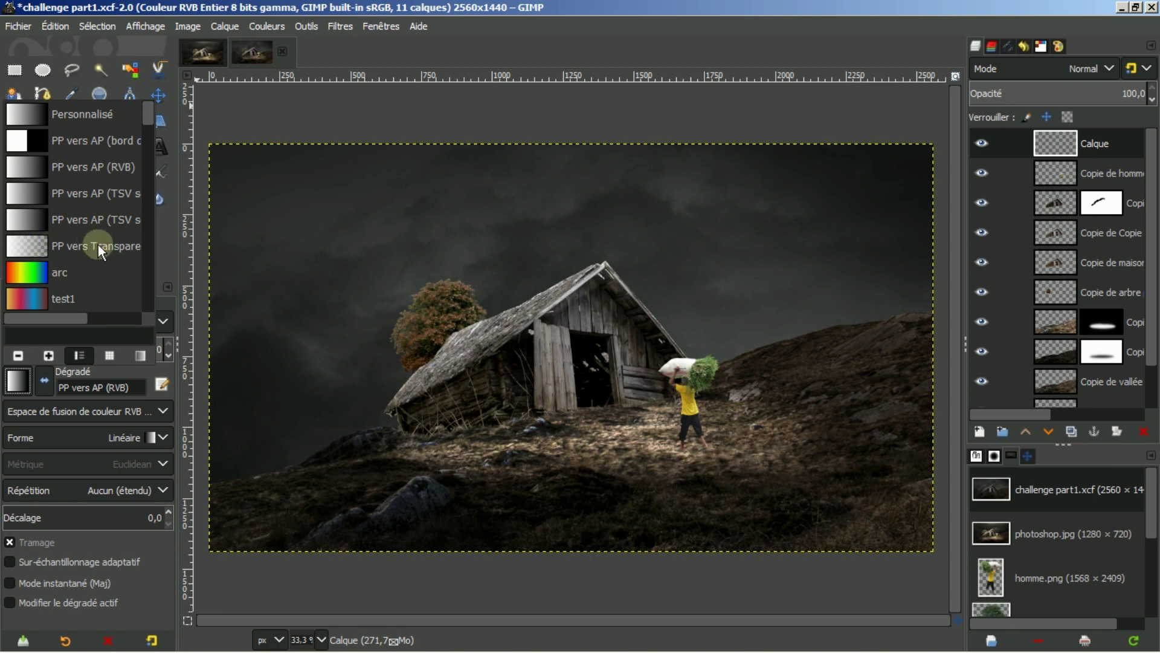
pyautogui.click(28, 240)
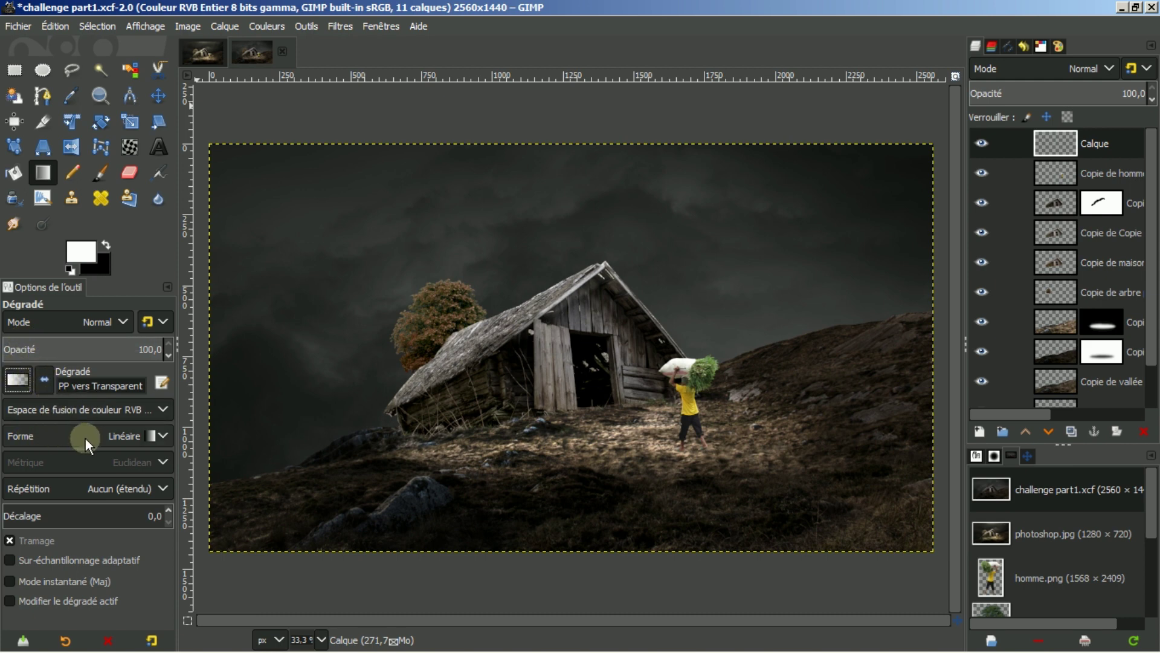
pyautogui.click(164, 433)
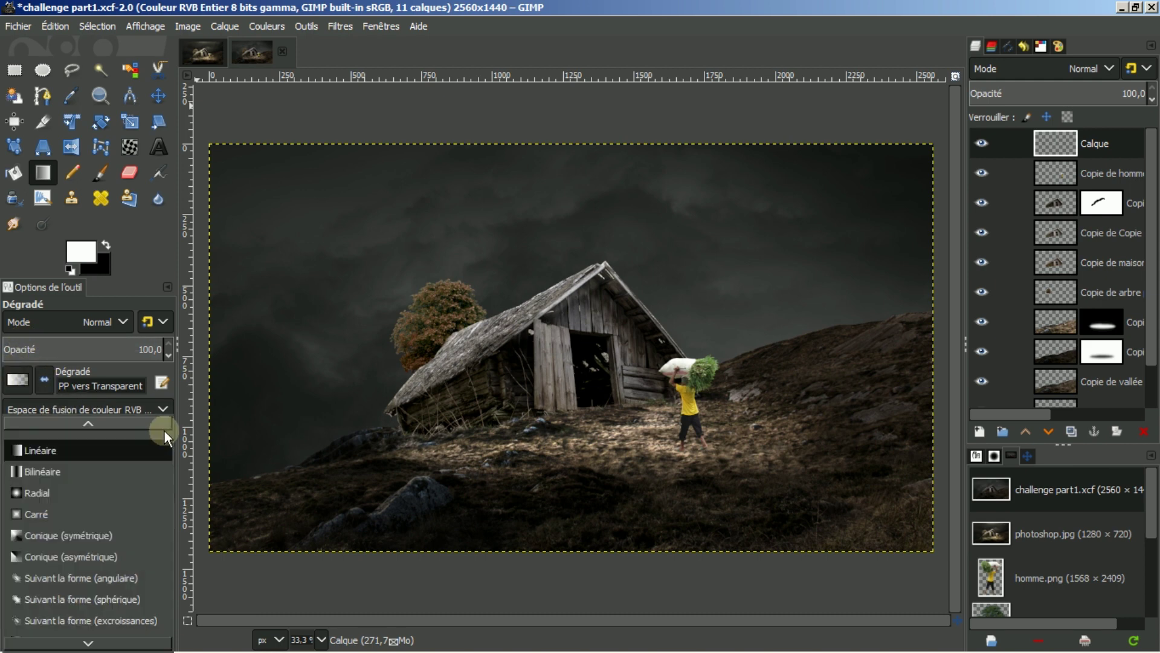
pyautogui.click(35, 492)
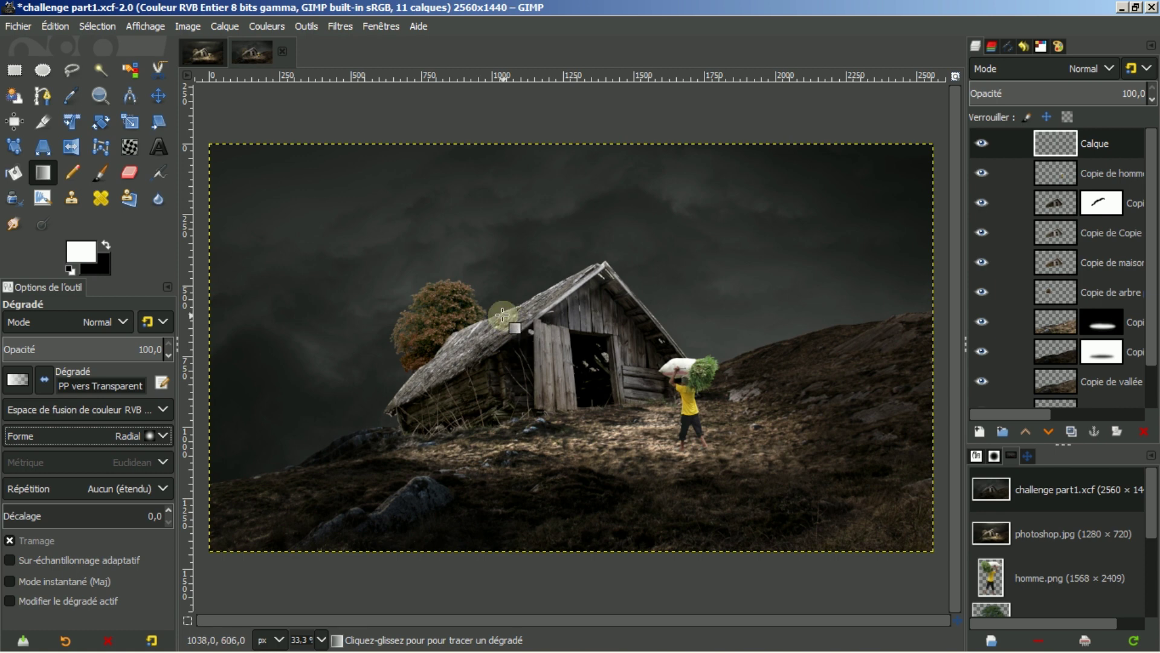
# Draw a white radial gradient over the house from about 1152, 699 to 1635, 1170 px with offset 0, and apply it.
pyautogui.moveTo(495, 317); pyautogui.dragTo(640, 447)
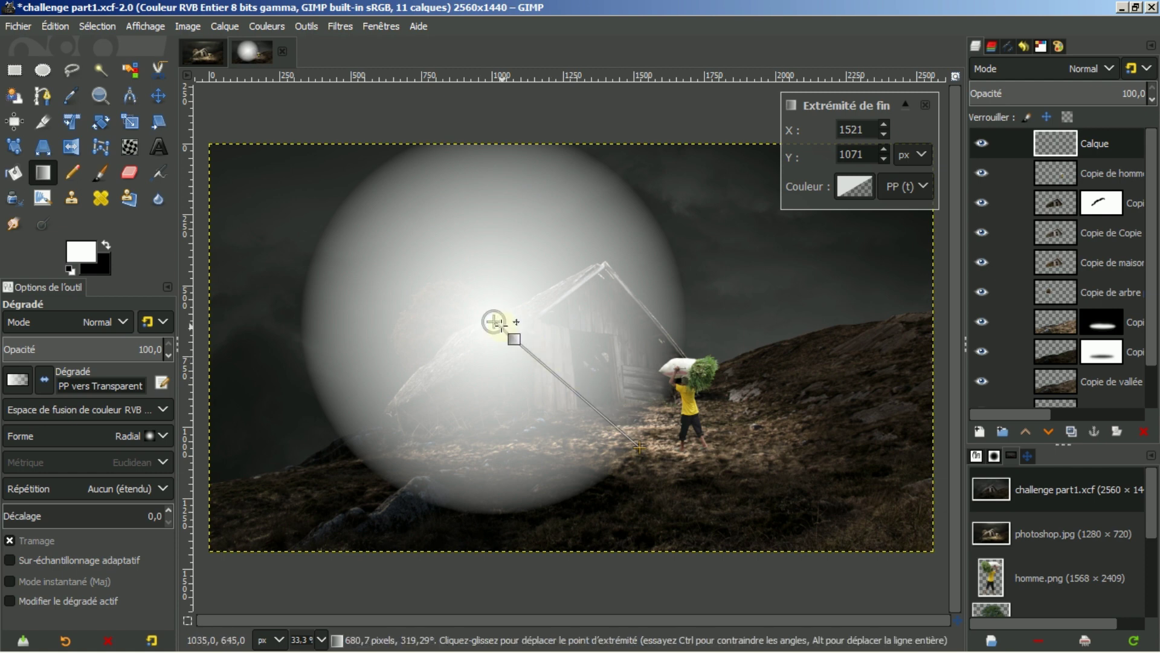
pyautogui.moveTo(494, 322); pyautogui.dragTo(527, 334)
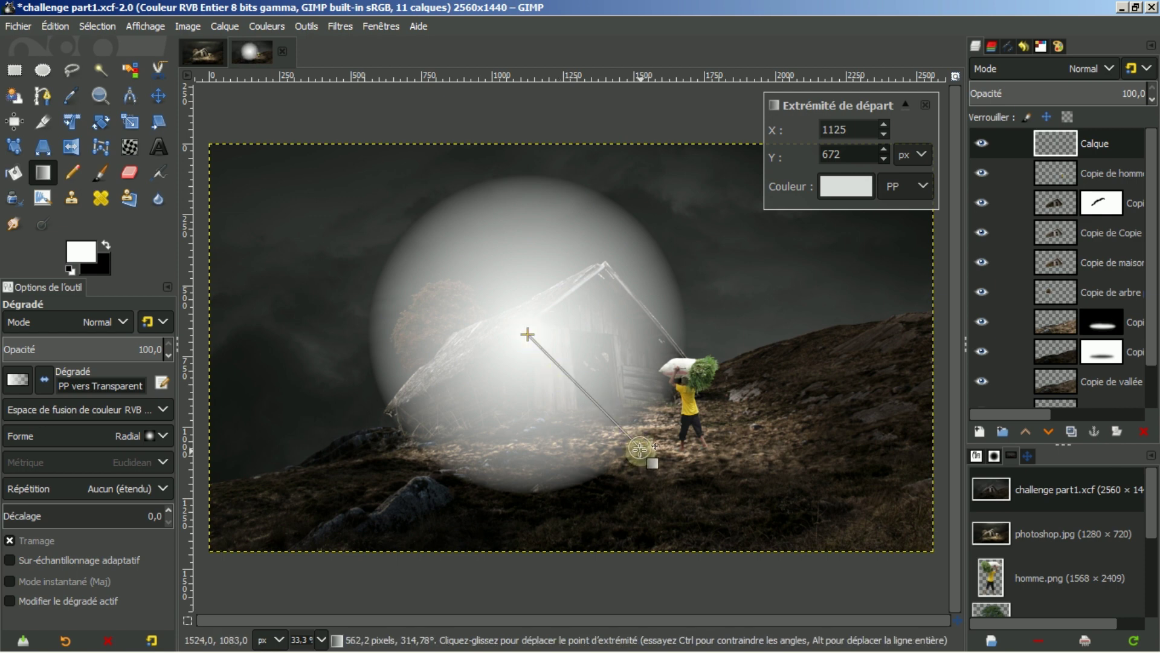
pyautogui.moveTo(641, 450); pyautogui.dragTo(657, 466)
pyautogui.moveTo(528, 334); pyautogui.dragTo(535, 342)
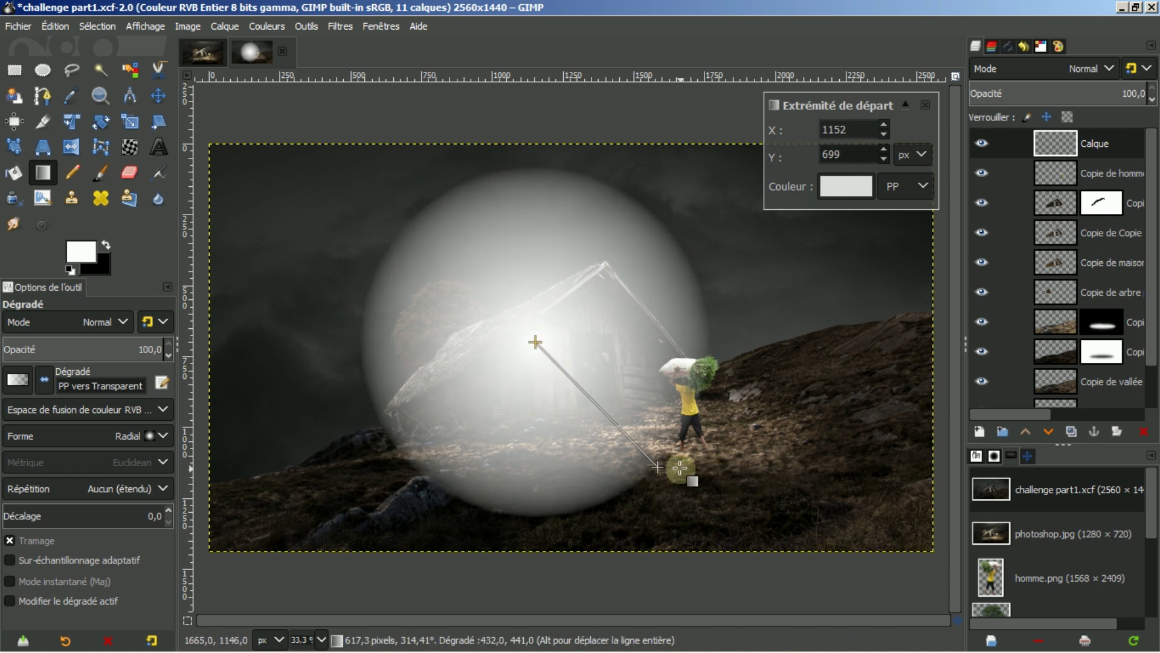
pyautogui.moveTo(663, 468); pyautogui.dragTo(673, 475)
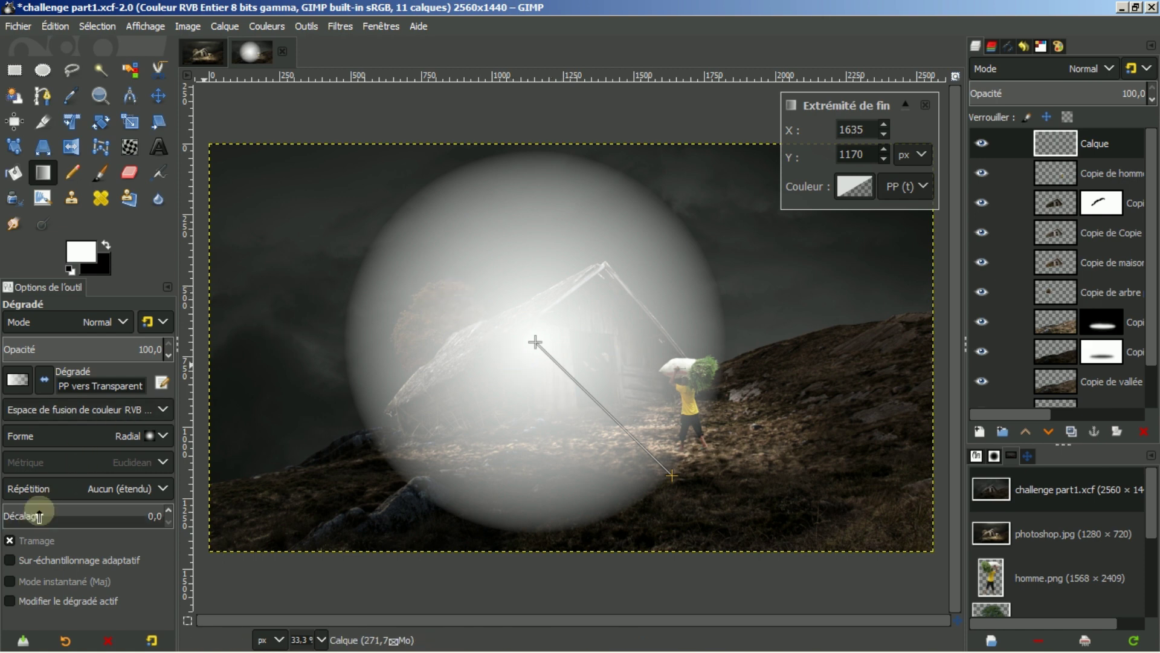
pyautogui.moveTo(40, 515); pyautogui.dragTo(3, 511)
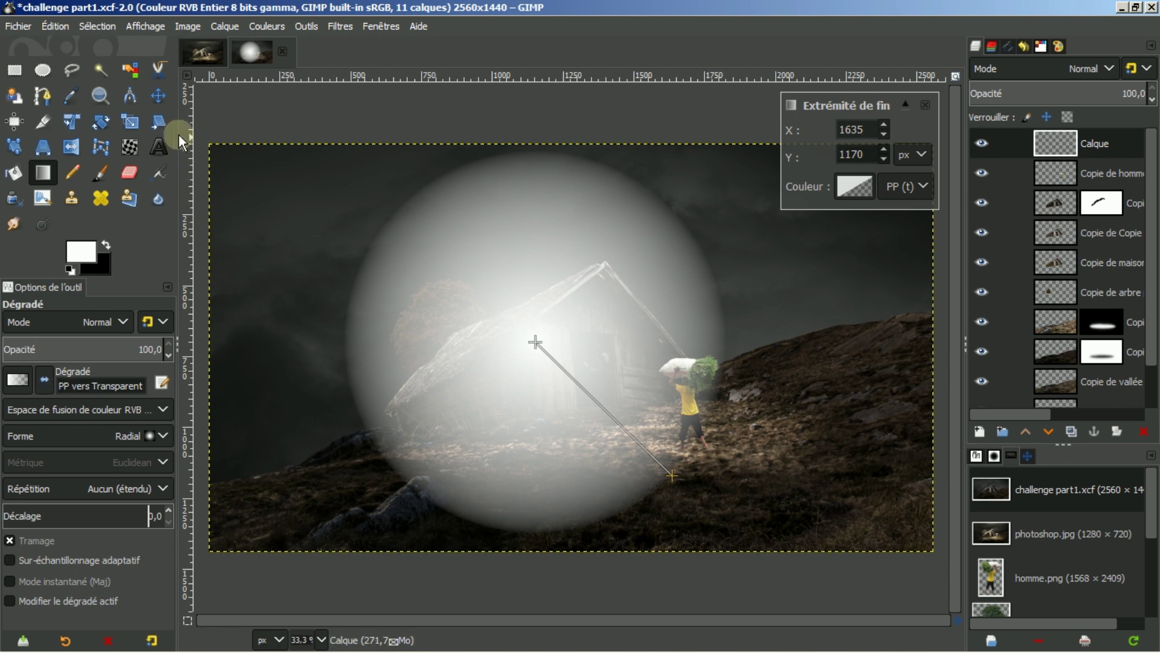
pyautogui.click(155, 95)
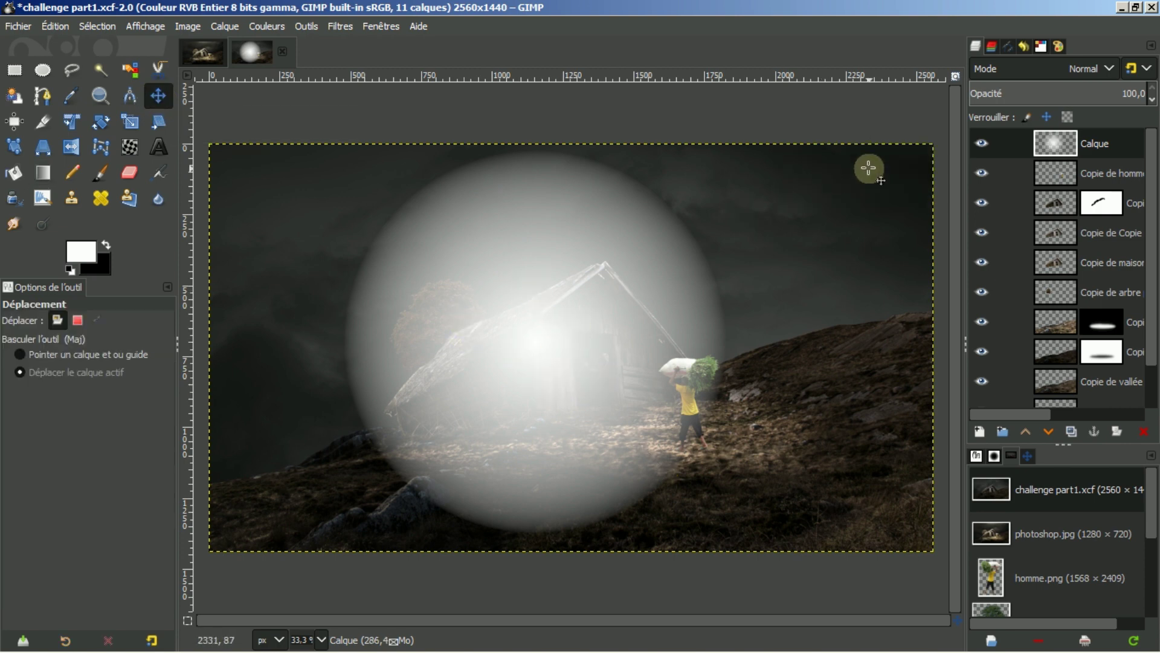
# Set the gradient layer's mode to Lumière douce, toggle its visibility to judge the effect, and compare it with photoshop.jpg.
pyautogui.click(1111, 65)
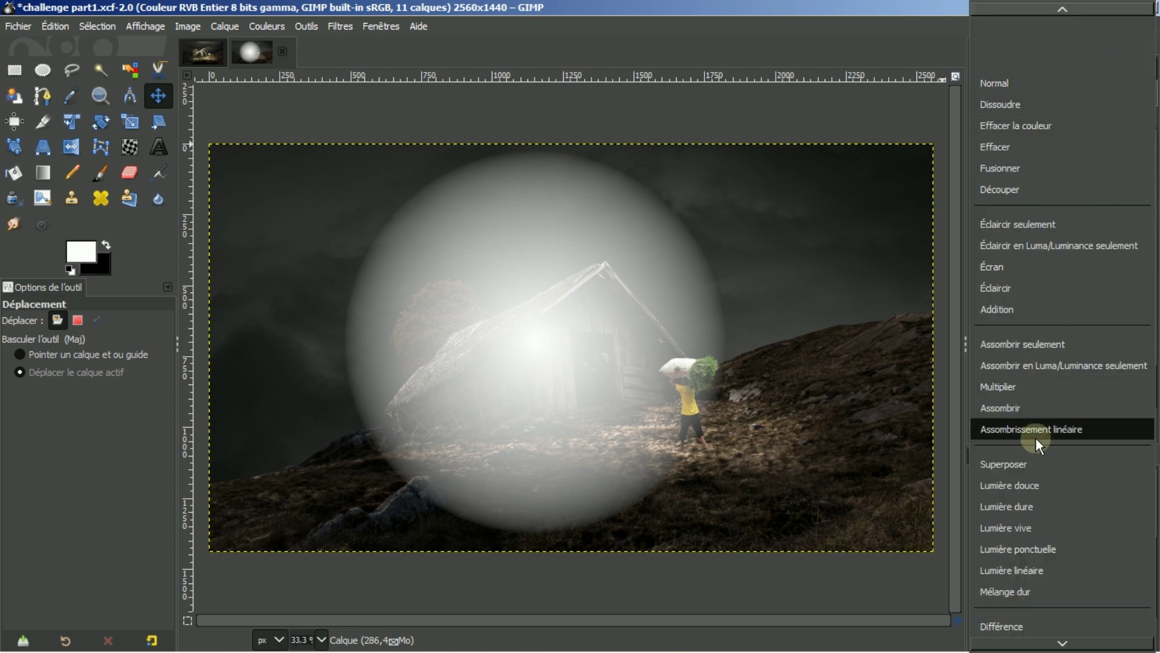
pyautogui.click(1024, 484)
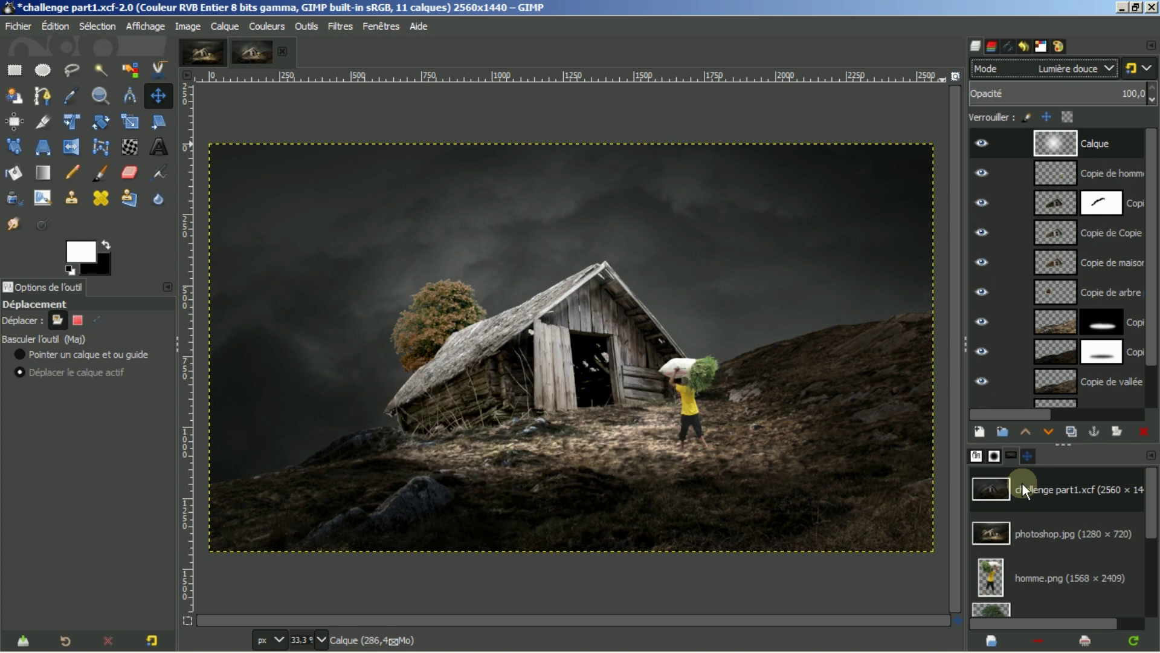
pyautogui.click(981, 145)
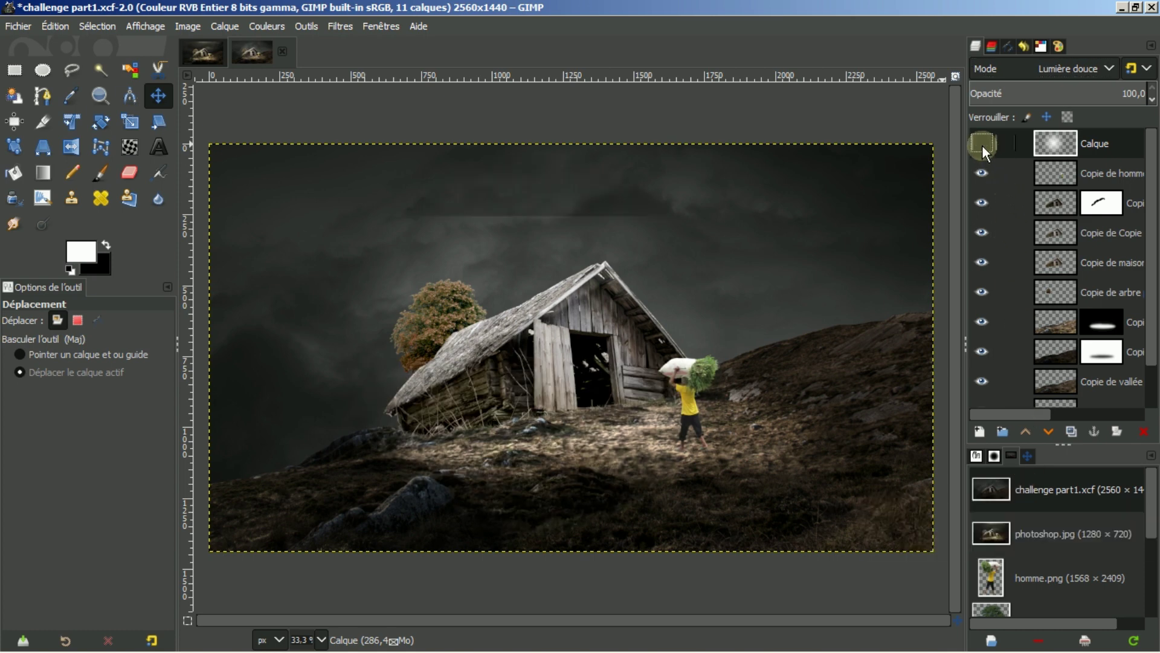
pyautogui.click(981, 144)
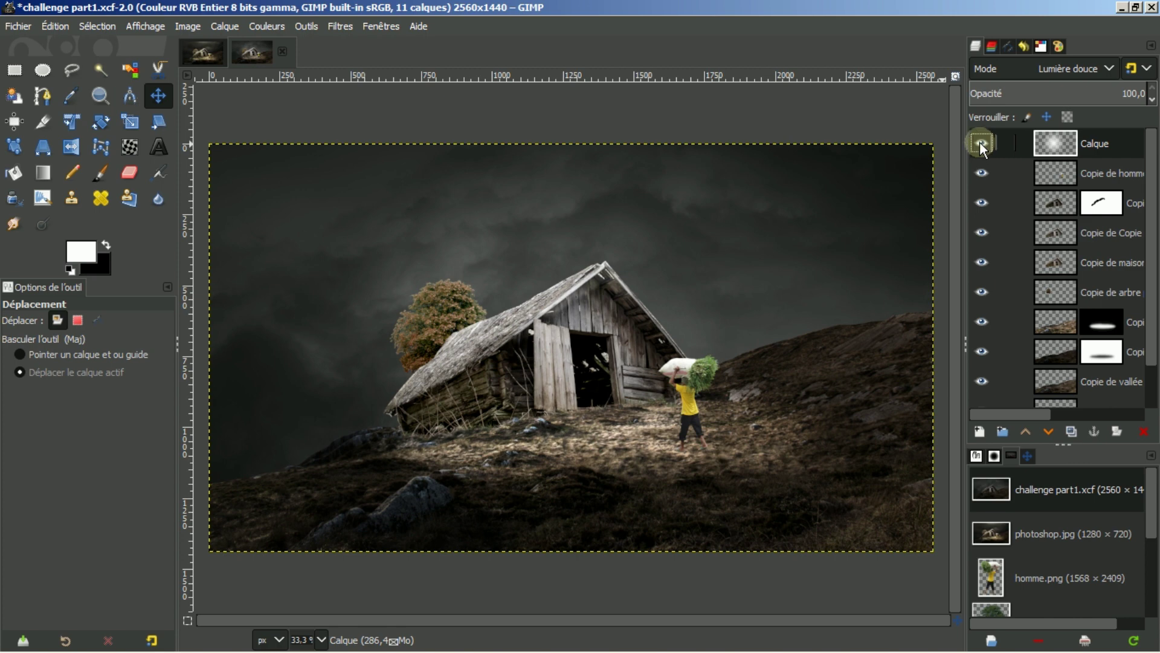
pyautogui.click(252, 54)
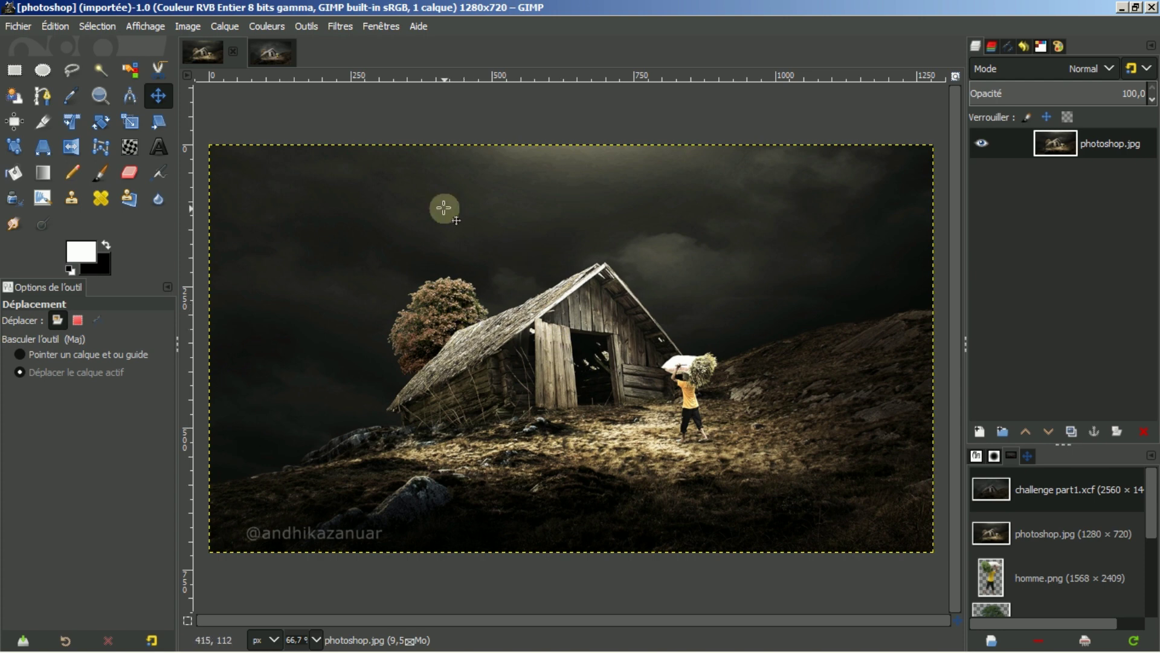
pyautogui.click(274, 57)
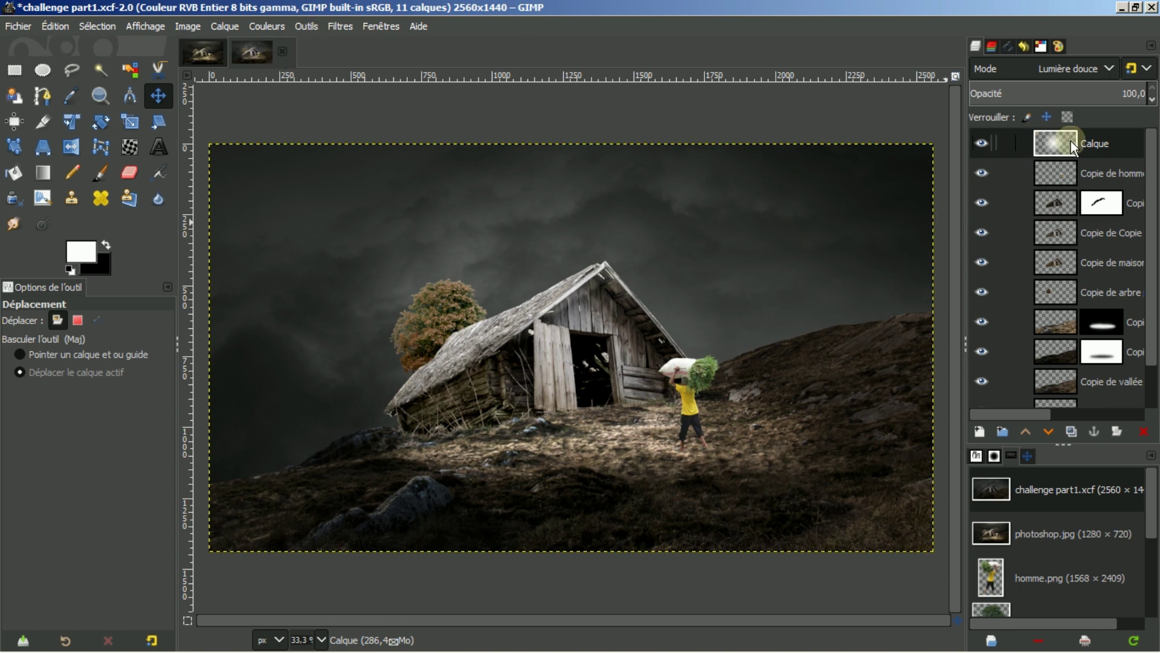
# Add another transparent 2560 by 1440 px layer on top in Superposer mode and activate the Gradient tool for it.
pyautogui.click(976, 430)
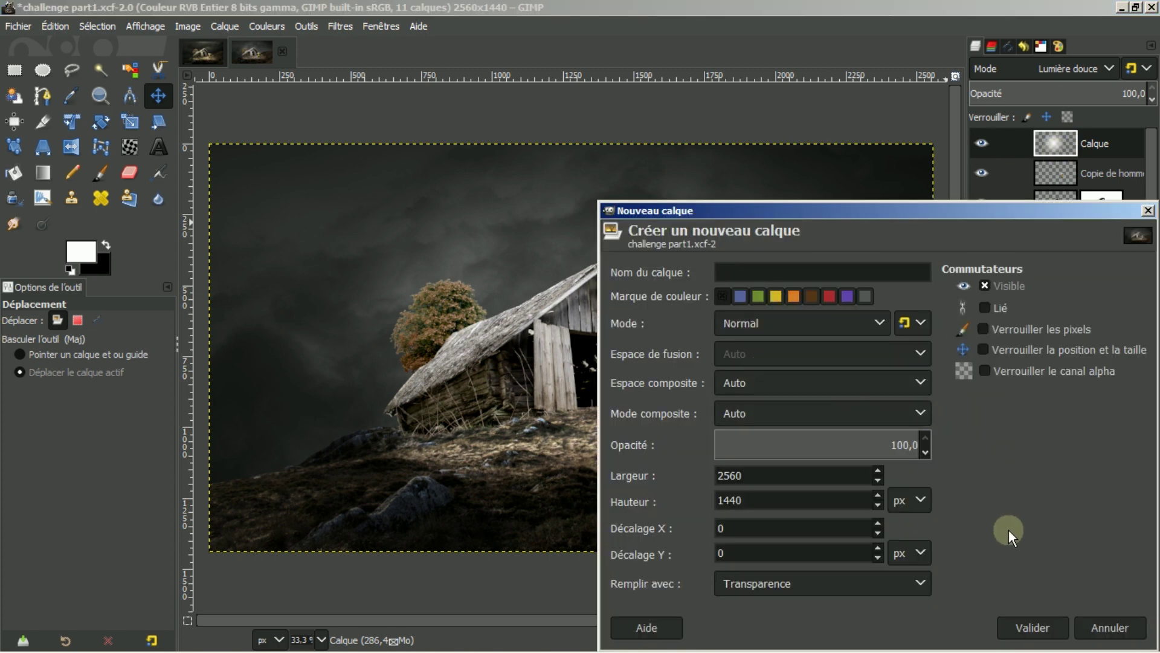
pyautogui.click(1023, 623)
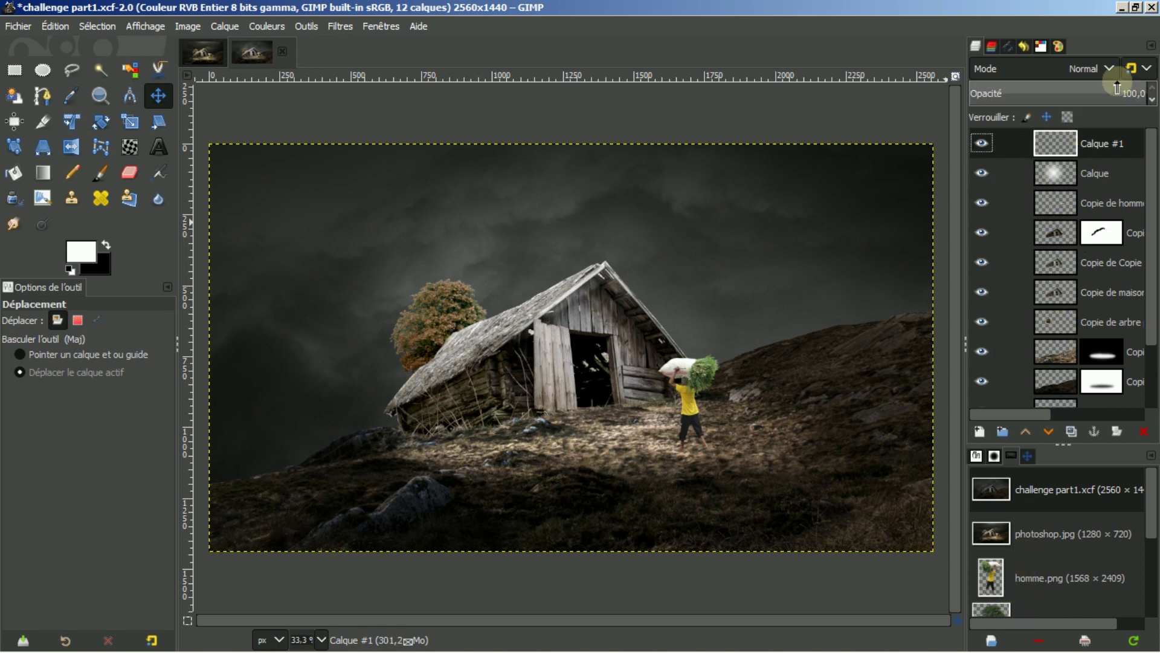
pyautogui.click(1108, 66)
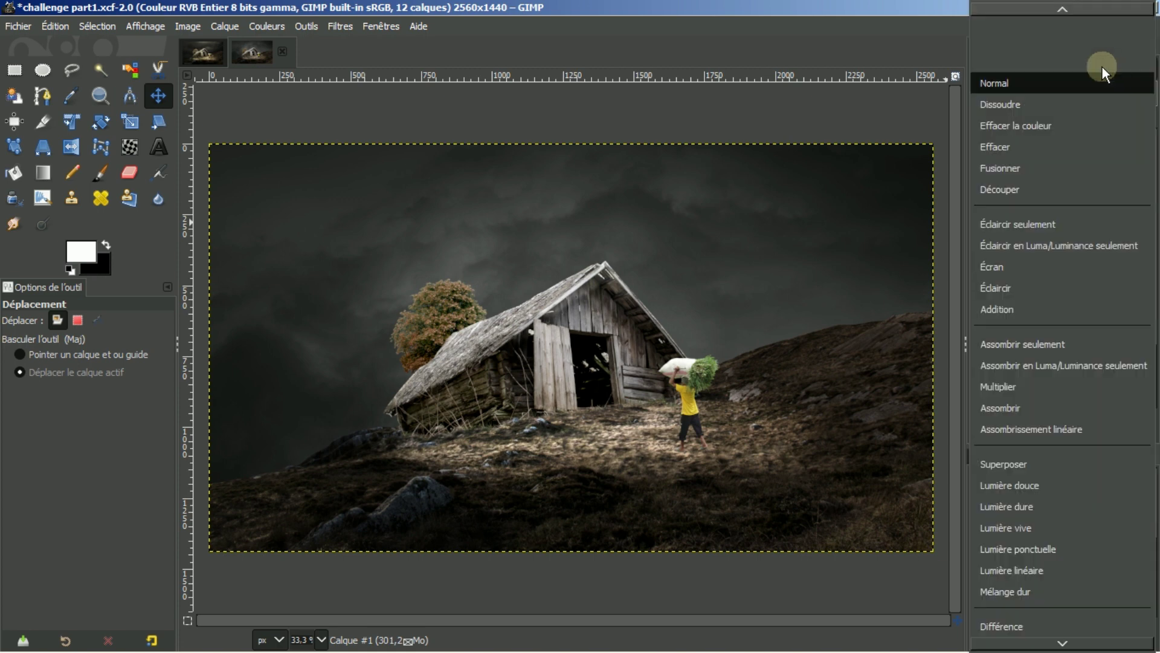
pyautogui.click(1009, 464)
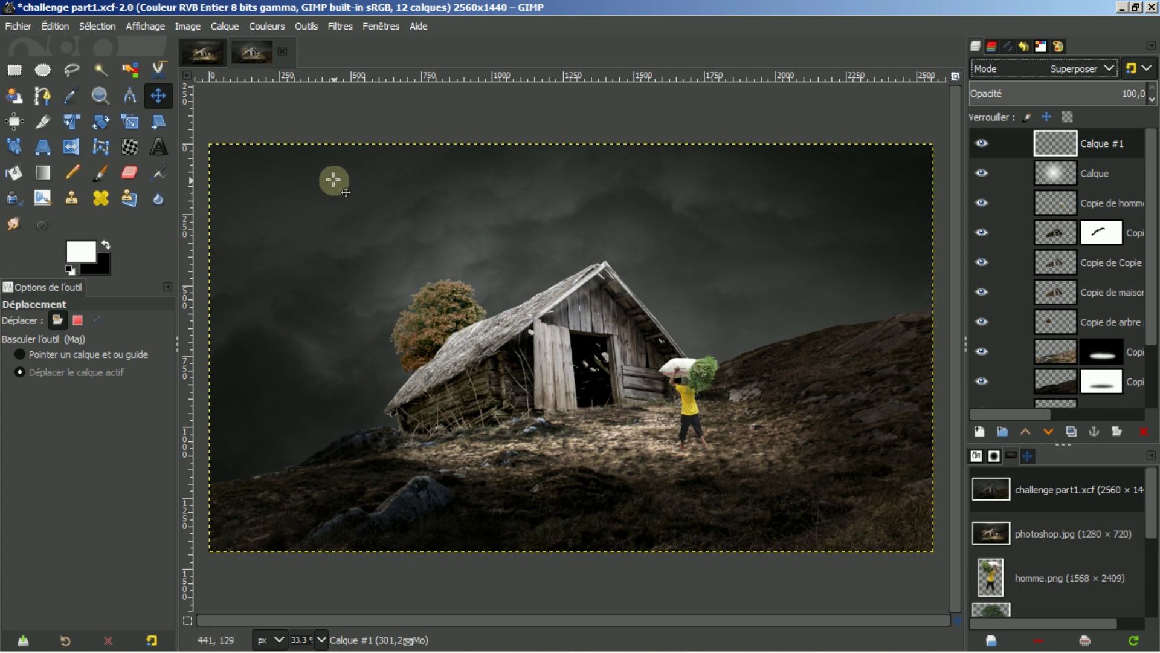
pyautogui.click(43, 173)
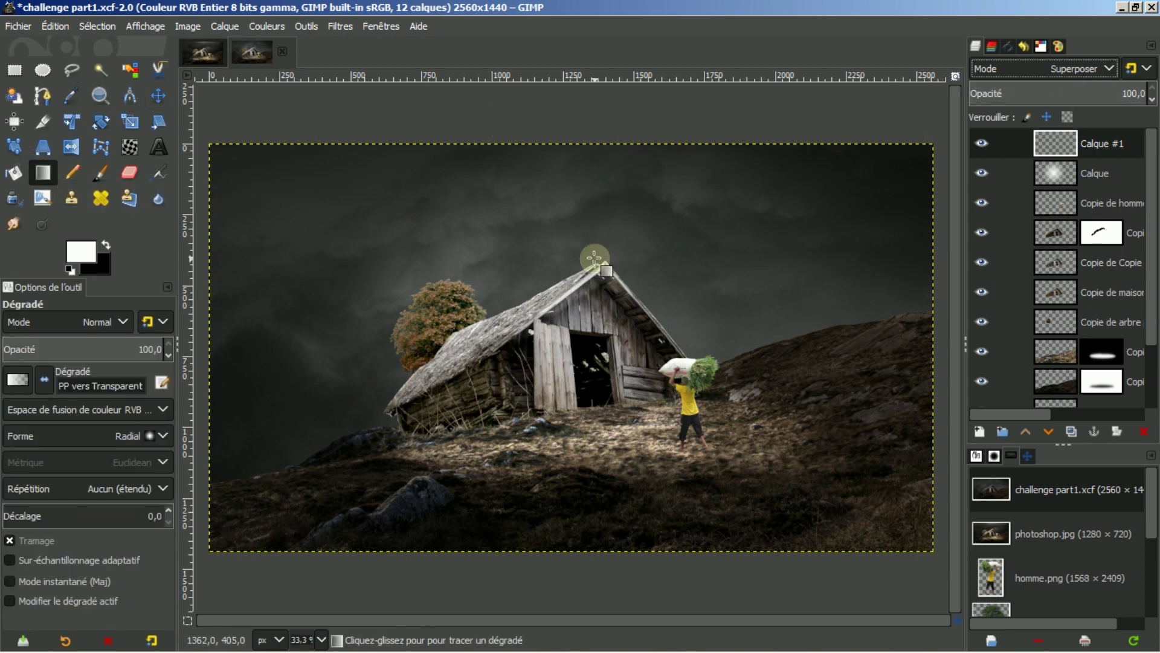
# Set the Gradient tool to the PP vers AP (RVB) gradient with the Linéaire shape.
pyautogui.click(16, 381)
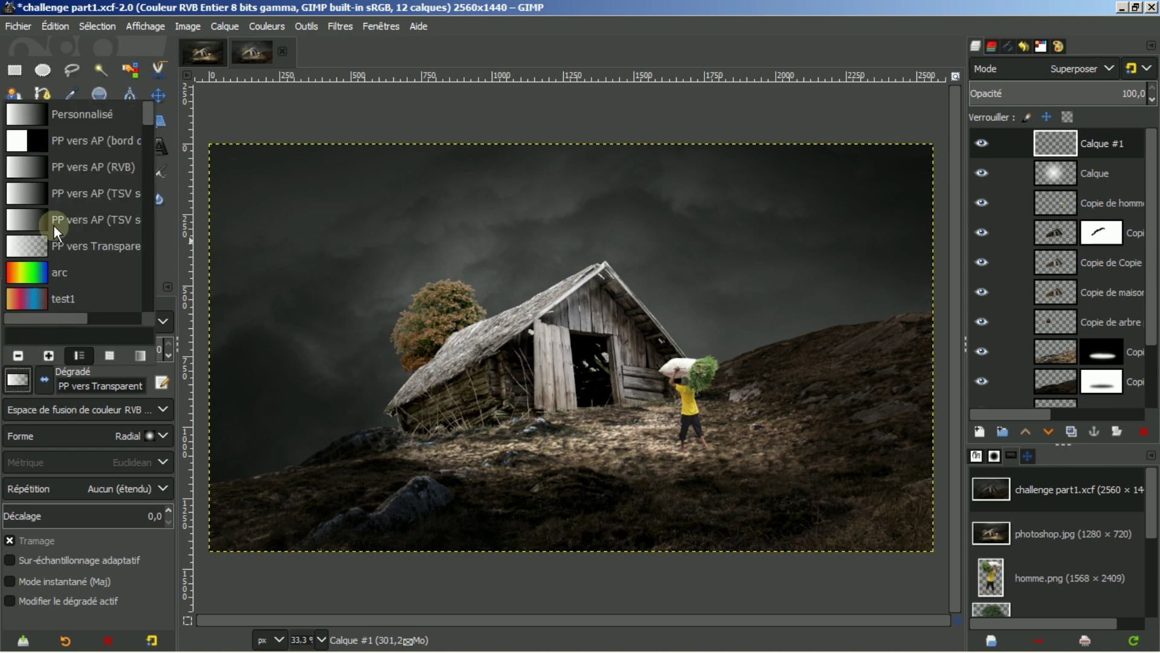
pyautogui.click(52, 165)
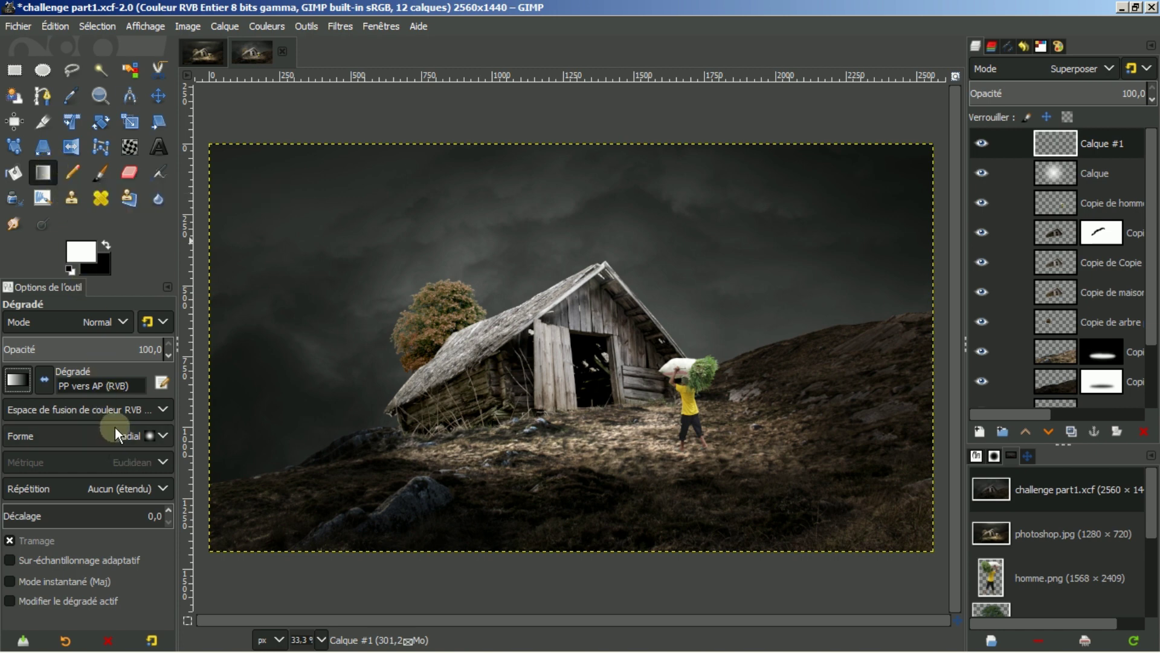
pyautogui.click(167, 436)
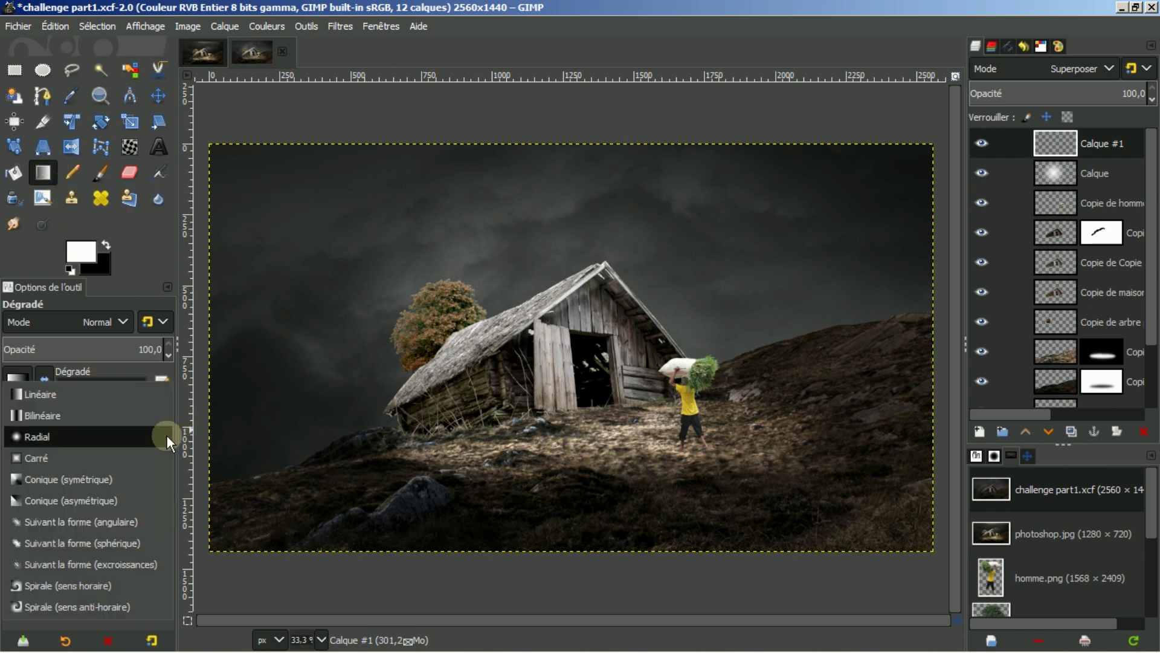
pyautogui.click(110, 394)
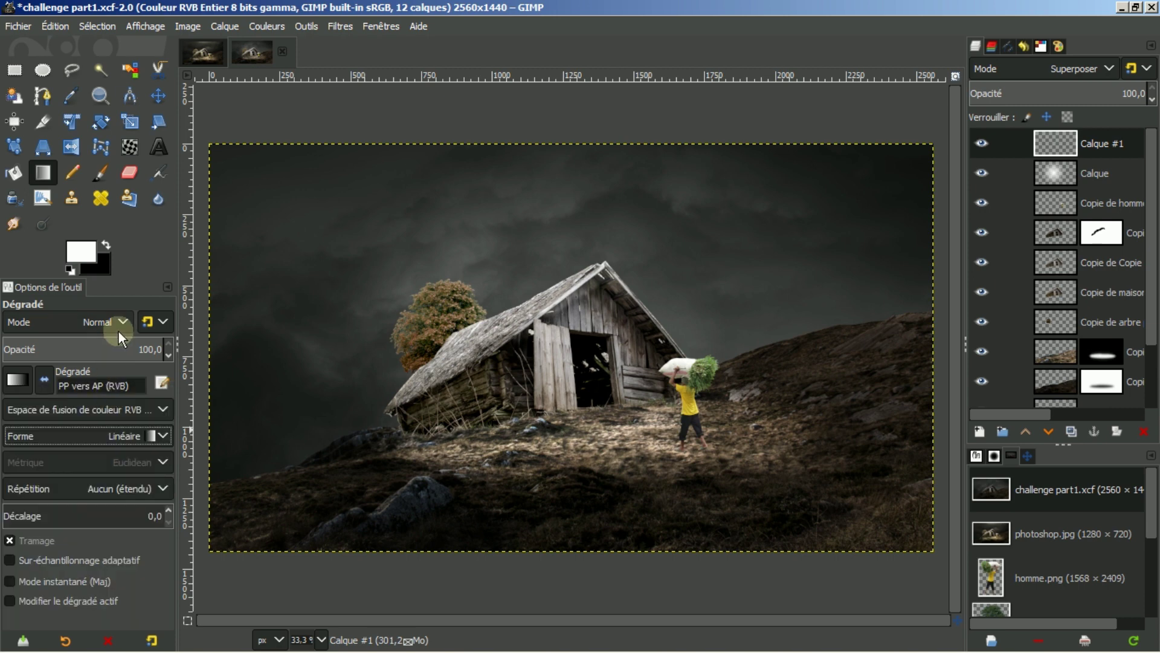
# Set the foreground colour to dark grey with HTML code 585858.
pyautogui.click(82, 248)
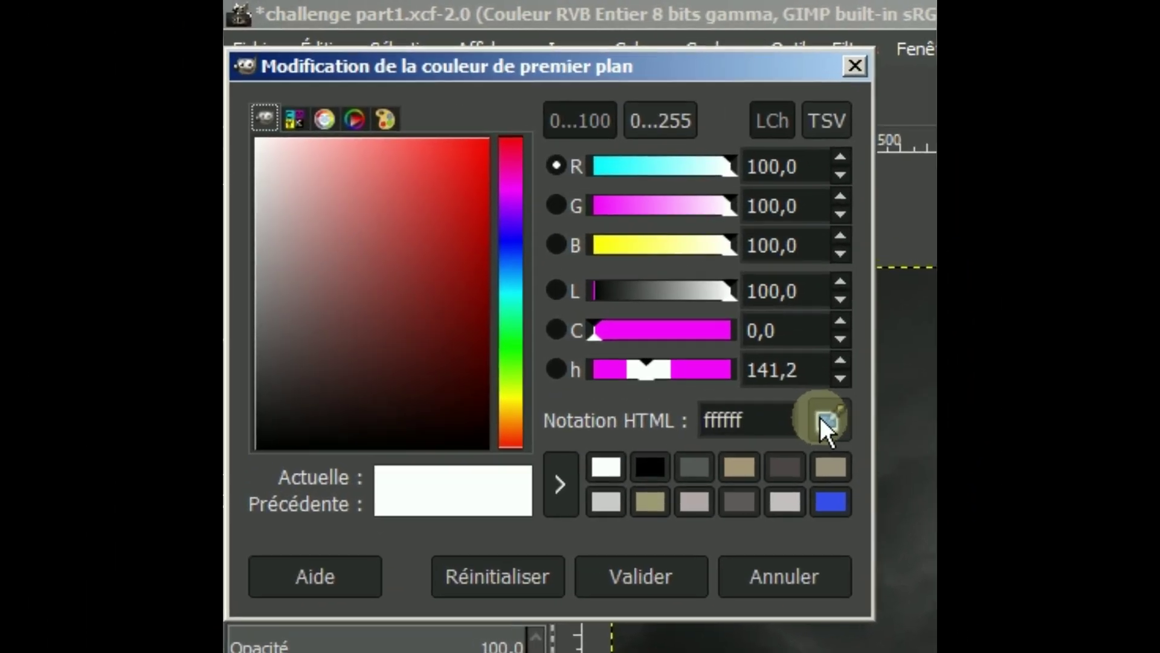
pyautogui.click(297, 224)
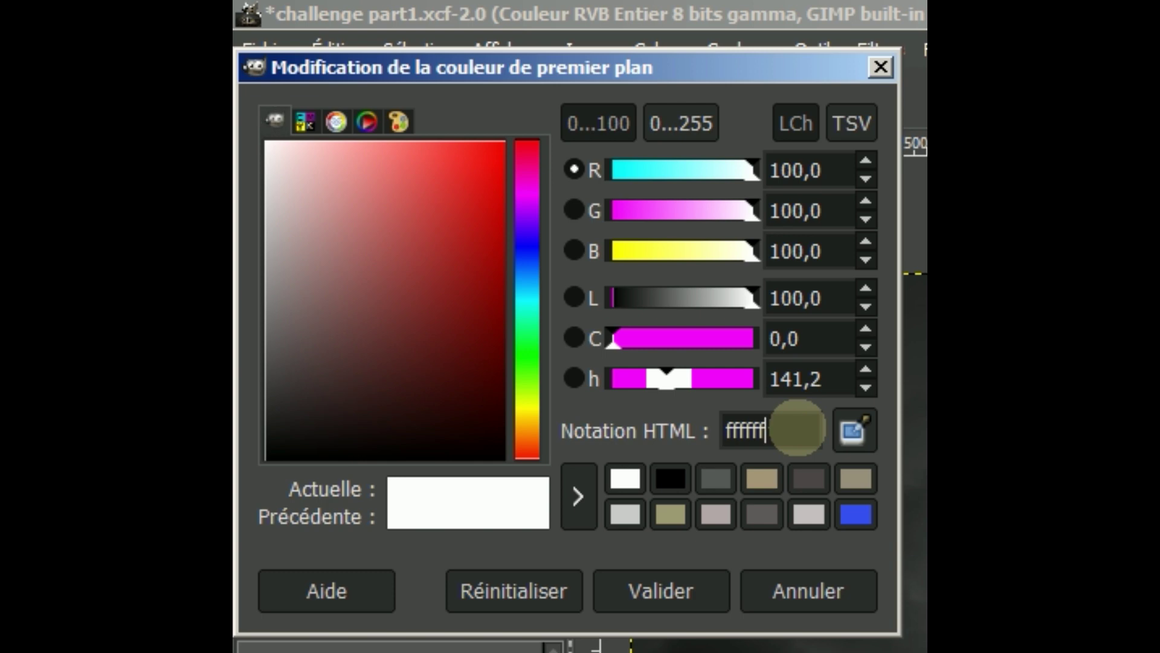
pyautogui.doubleClick(801, 429)
pyautogui.write('585858')
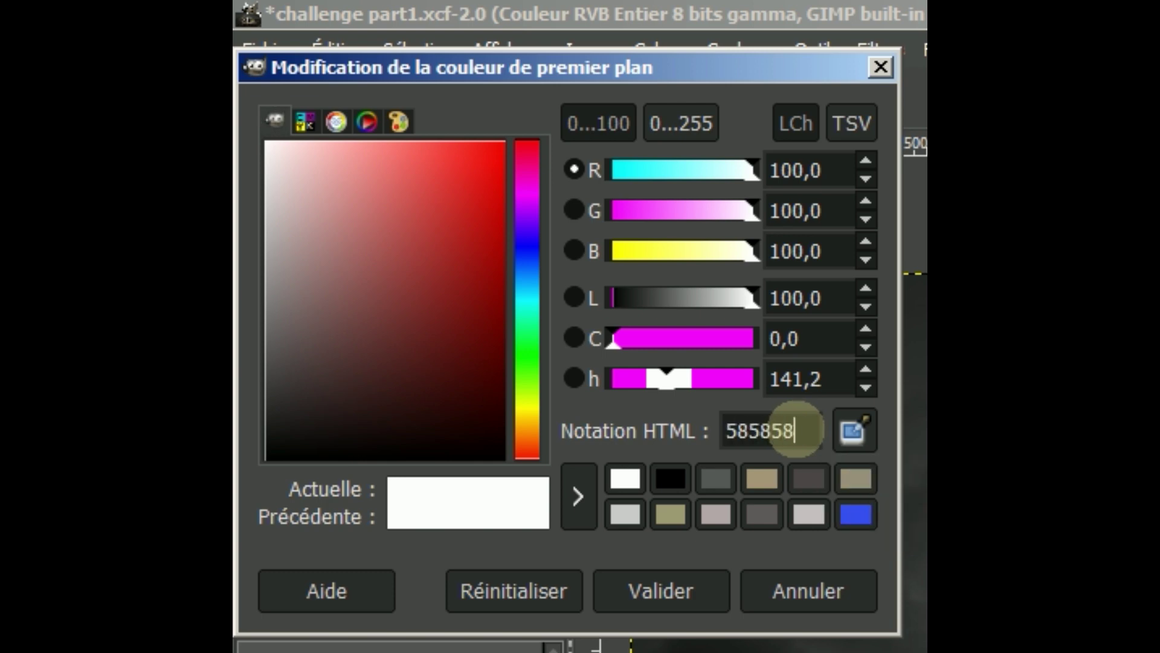
pyautogui.press('Return')
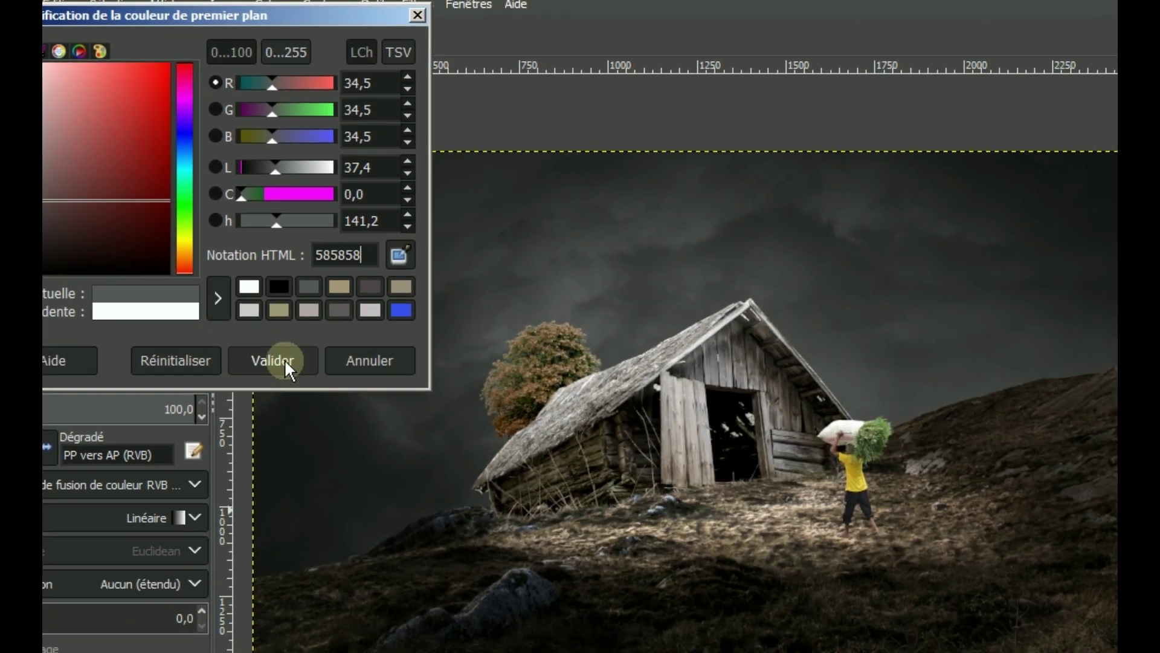
pyautogui.click(405, 439)
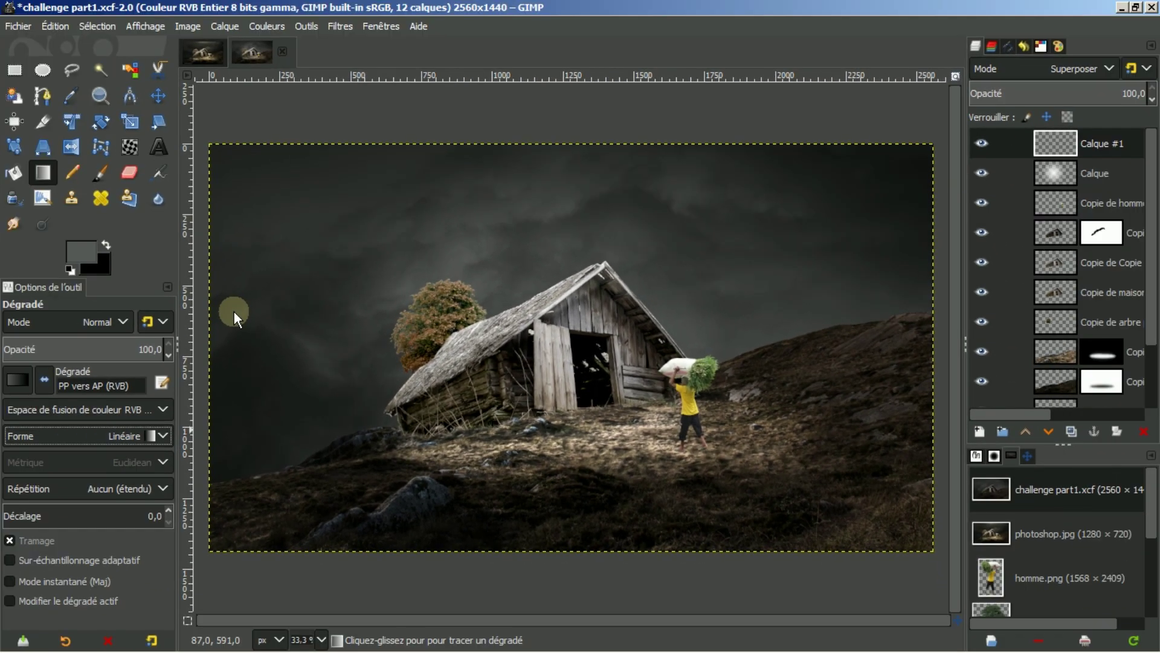
# Set the background colour to beige with HTML code a49678.
pyautogui.click(104, 269)
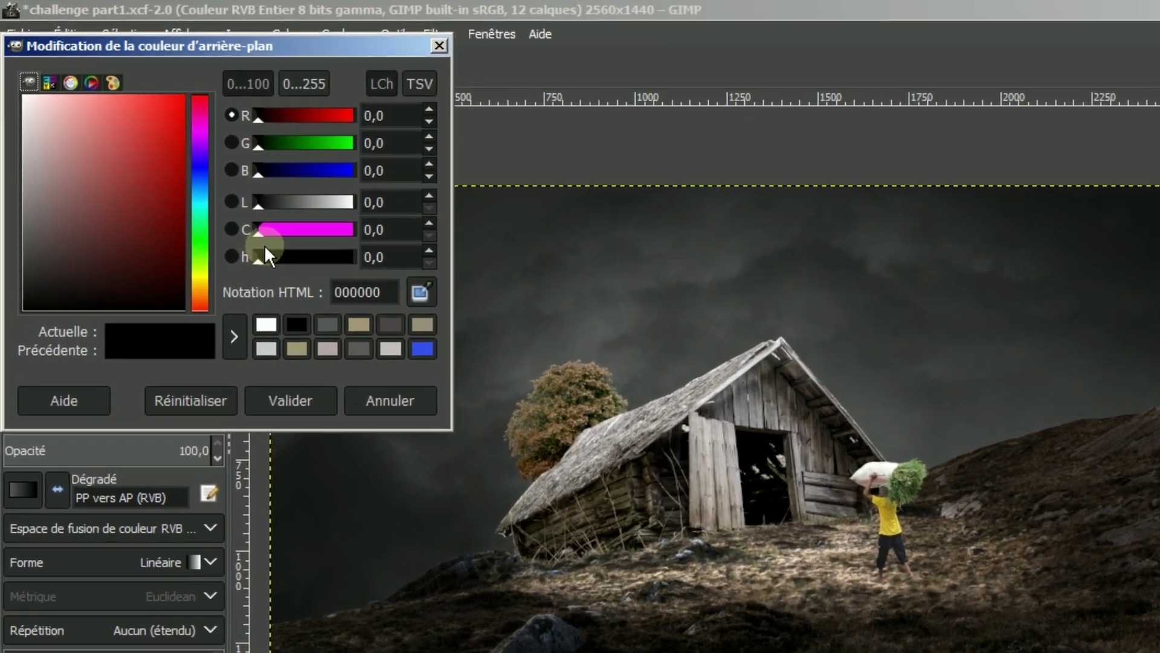
pyautogui.click(382, 292)
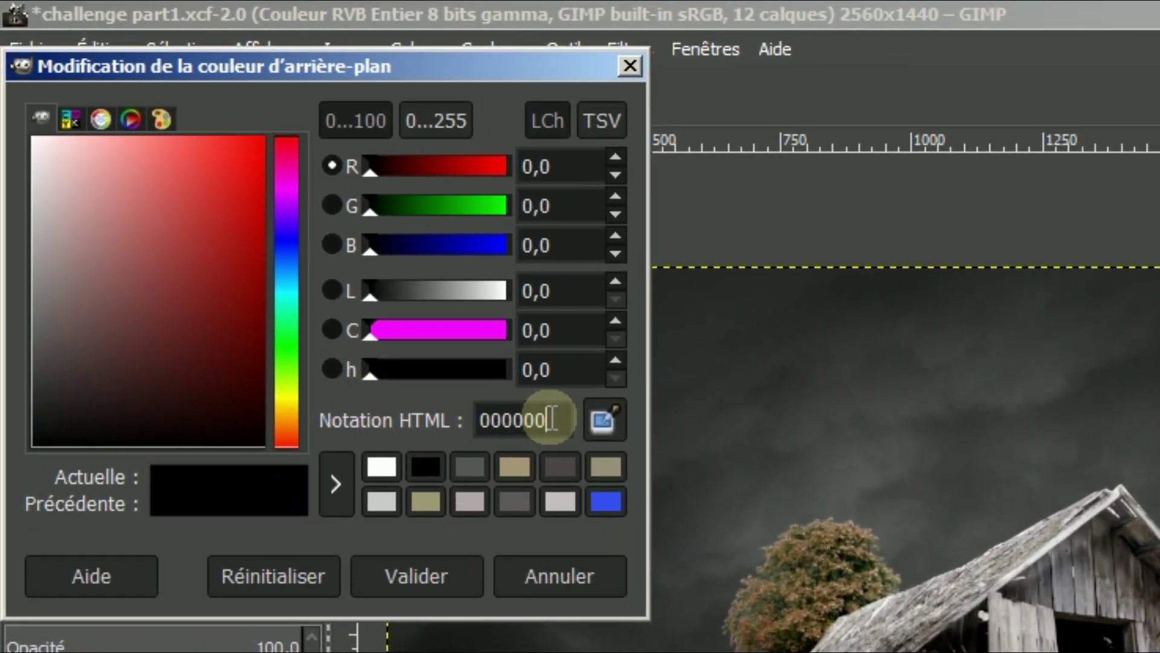
pyautogui.doubleClick(549, 419)
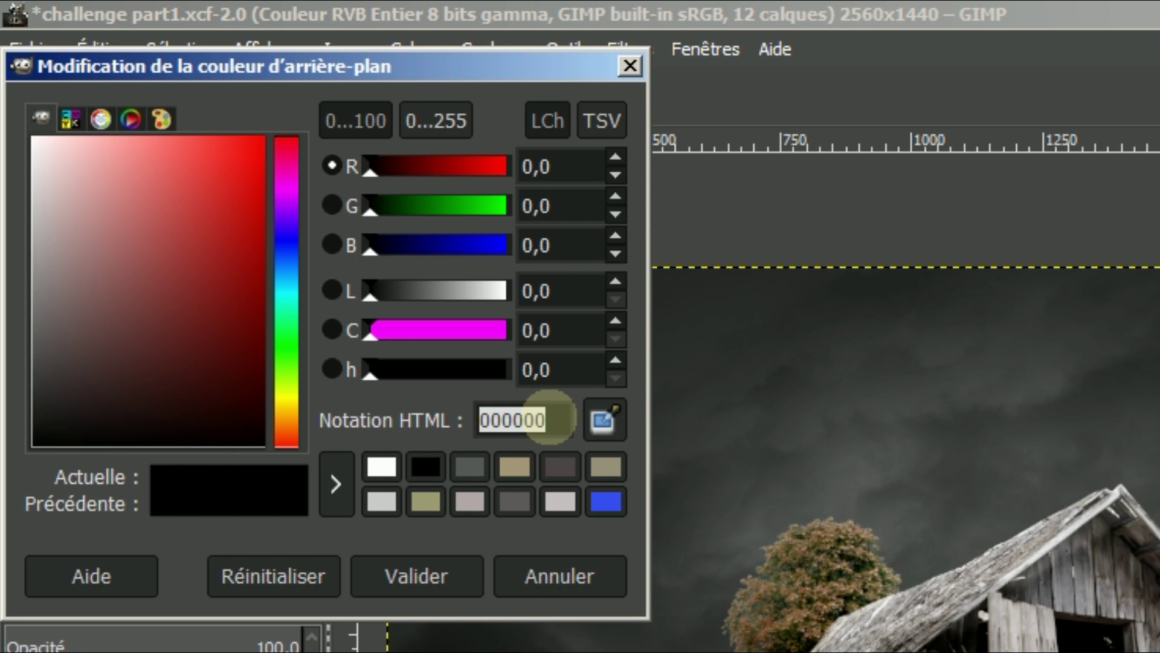
pyautogui.write('a')
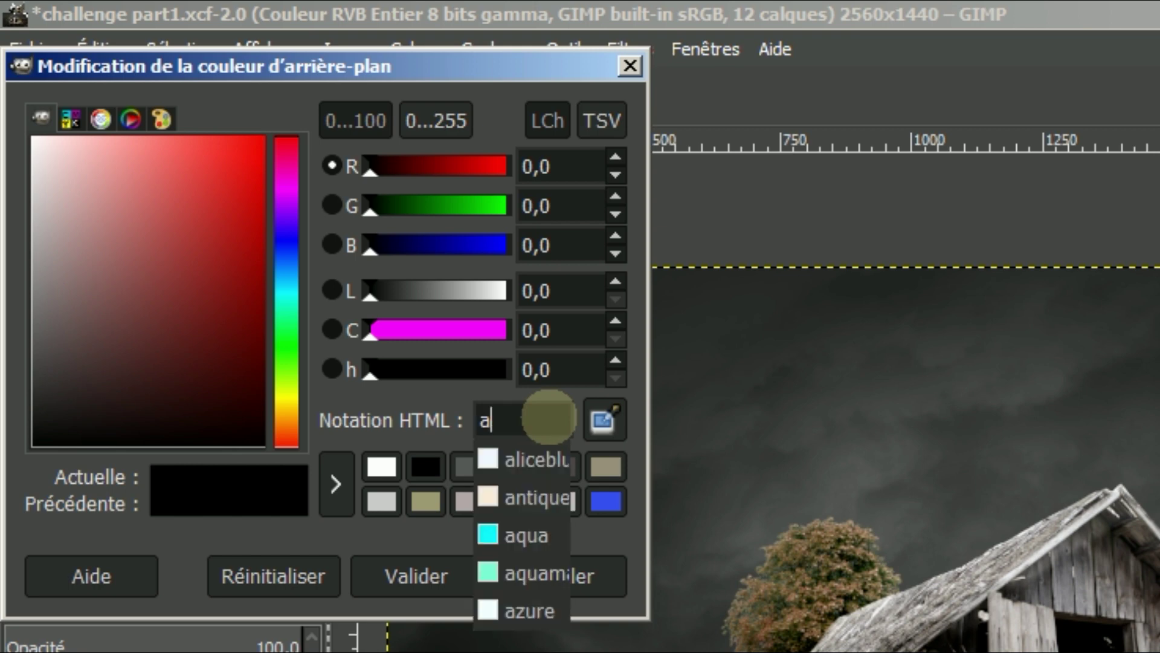
pyautogui.write('49')
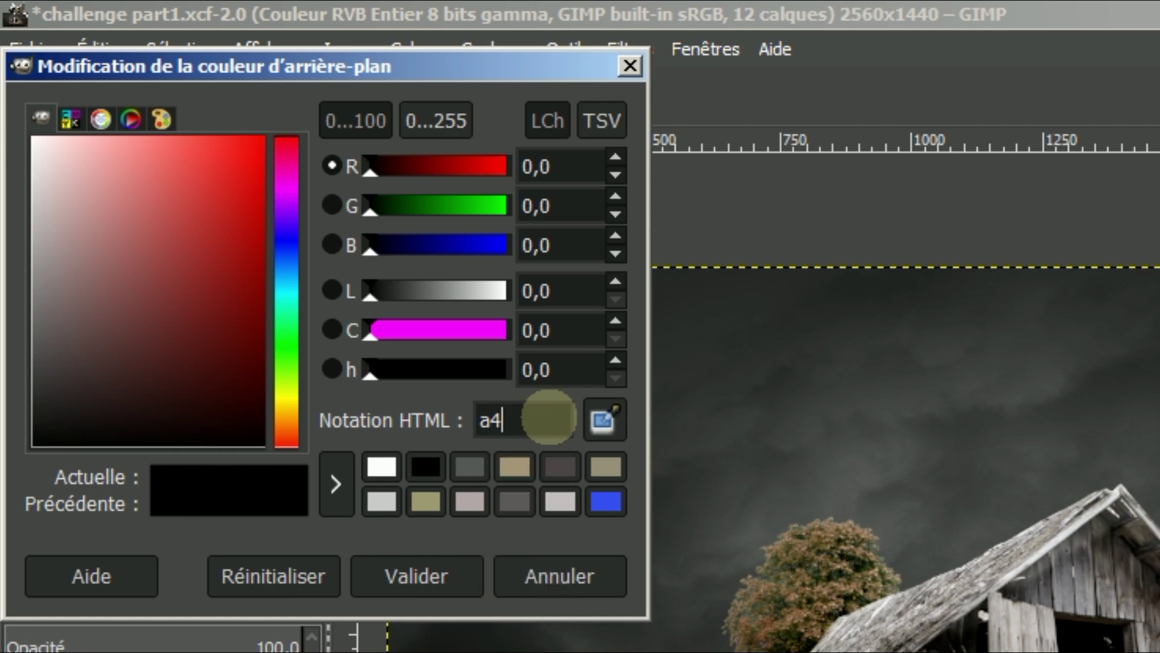
pyautogui.write('678')
pyautogui.press('Return')
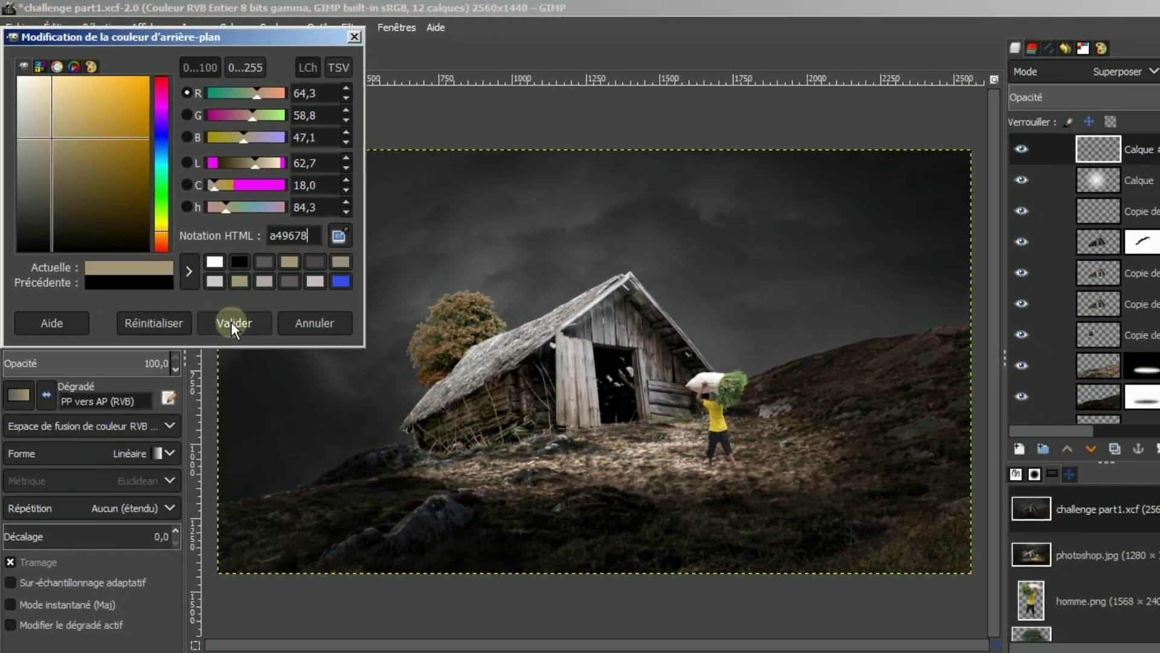
pyautogui.click(231, 322)
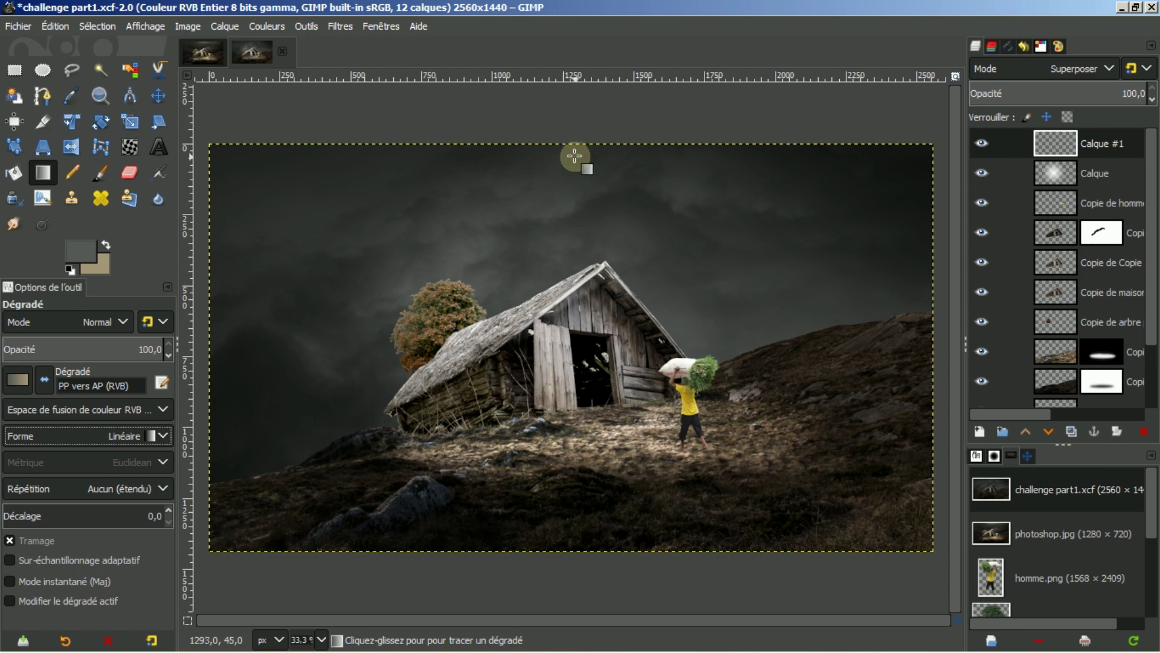
# Draw a vertical linear gradient ending at about 1311, 1440 px, move its start to about 1320, 411 px, and apply it.
pyautogui.moveTo(579, 144); pyautogui.dragTo(579, 550)
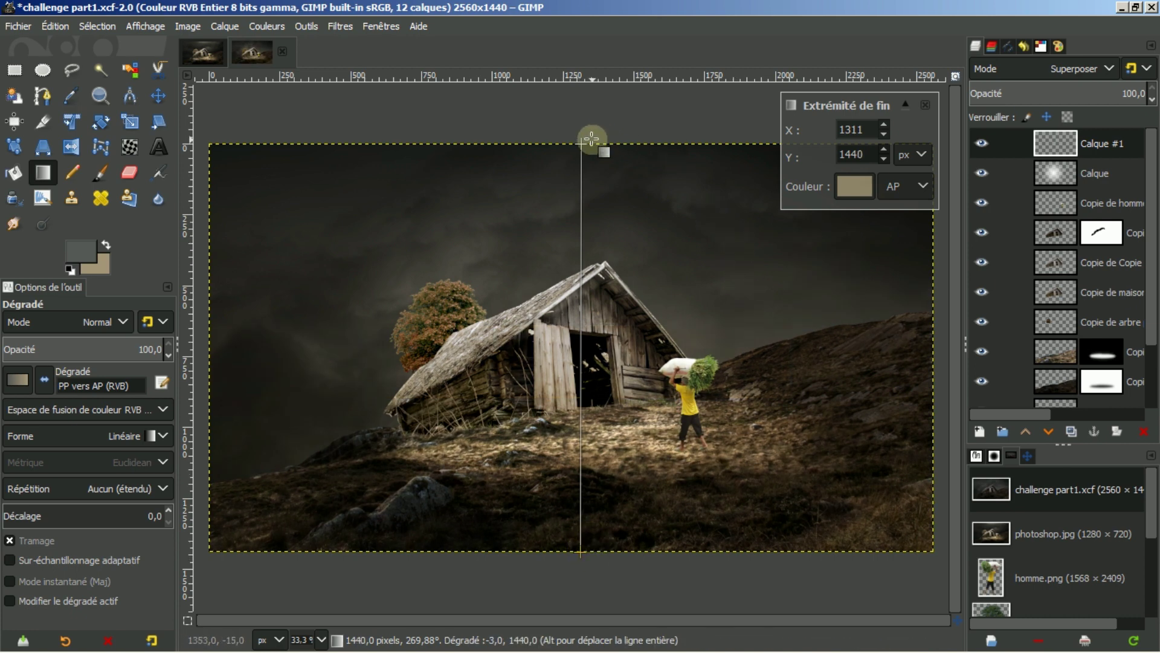
pyautogui.moveTo(583, 146); pyautogui.dragTo(581, 261)
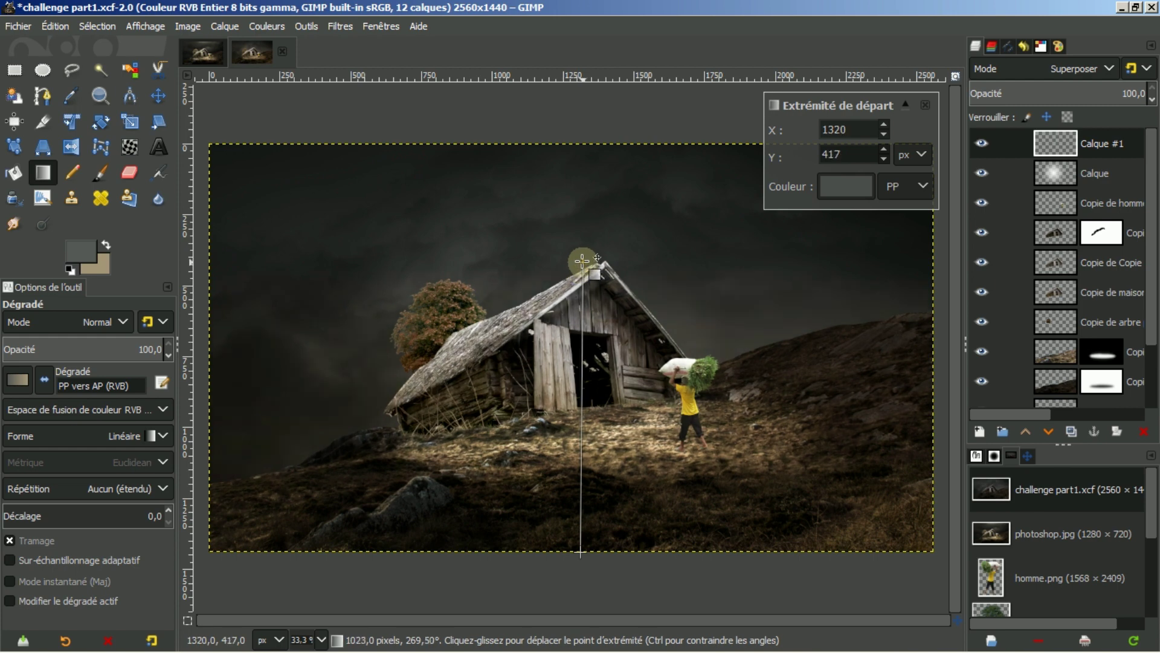
pyautogui.moveTo(581, 260); pyautogui.dragTo(581, 259)
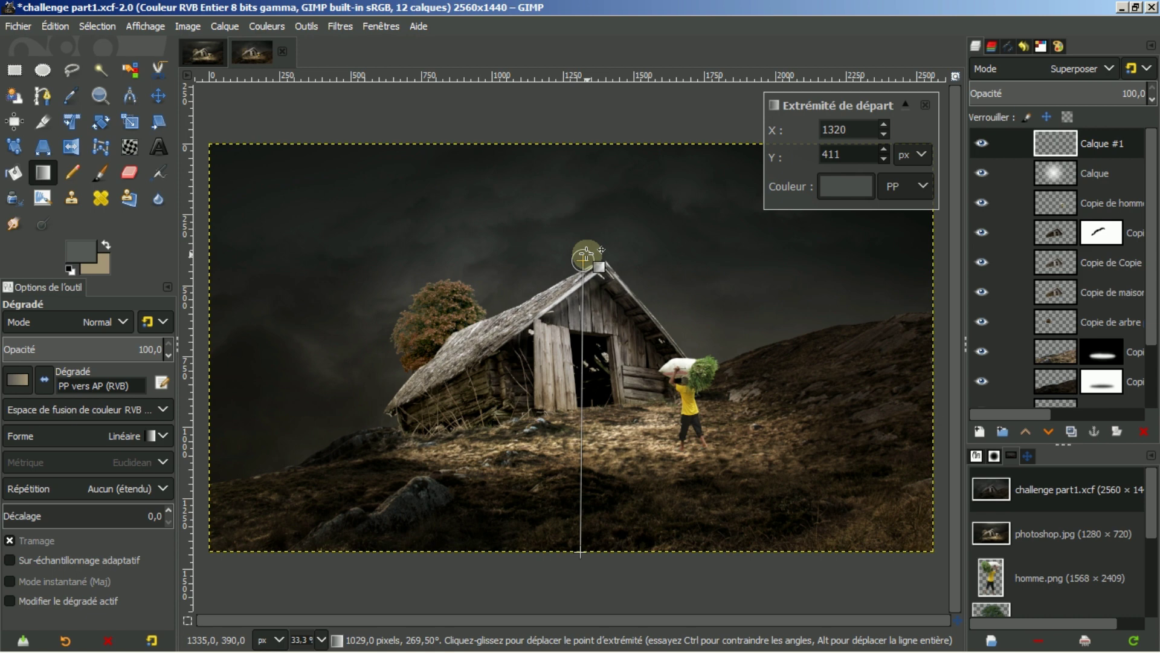
pyautogui.press('Return')
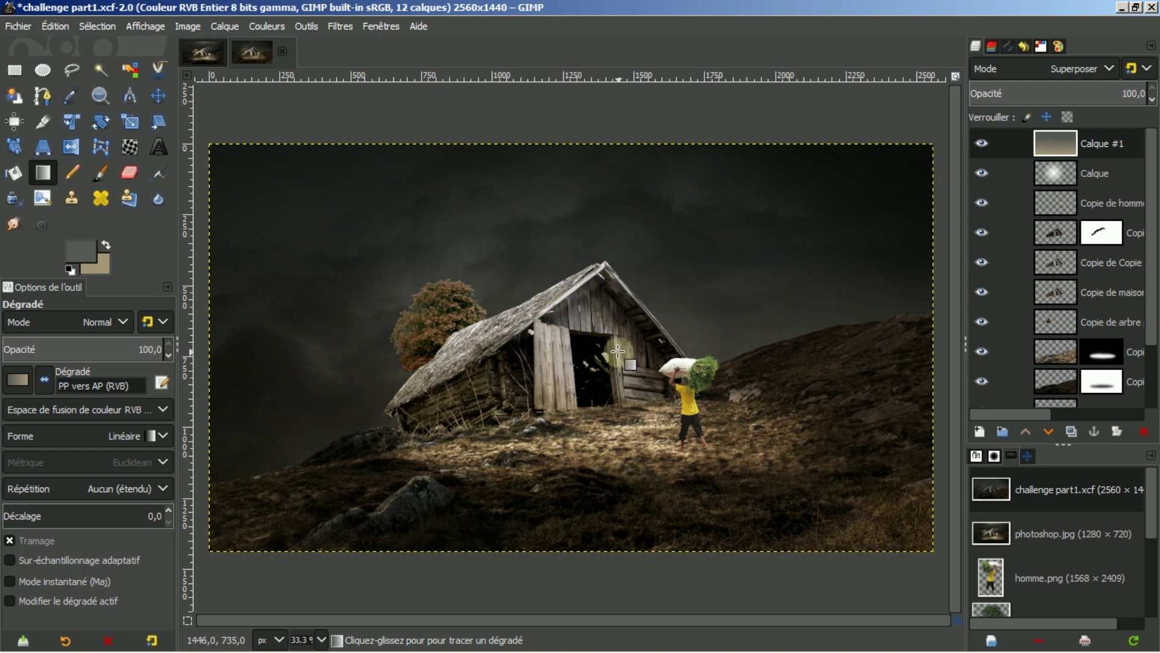
# Compare the composite with photoshop.jpg several times and toggle the top gradient layer's visibility to judge its effect.
pyautogui.click(204, 51)
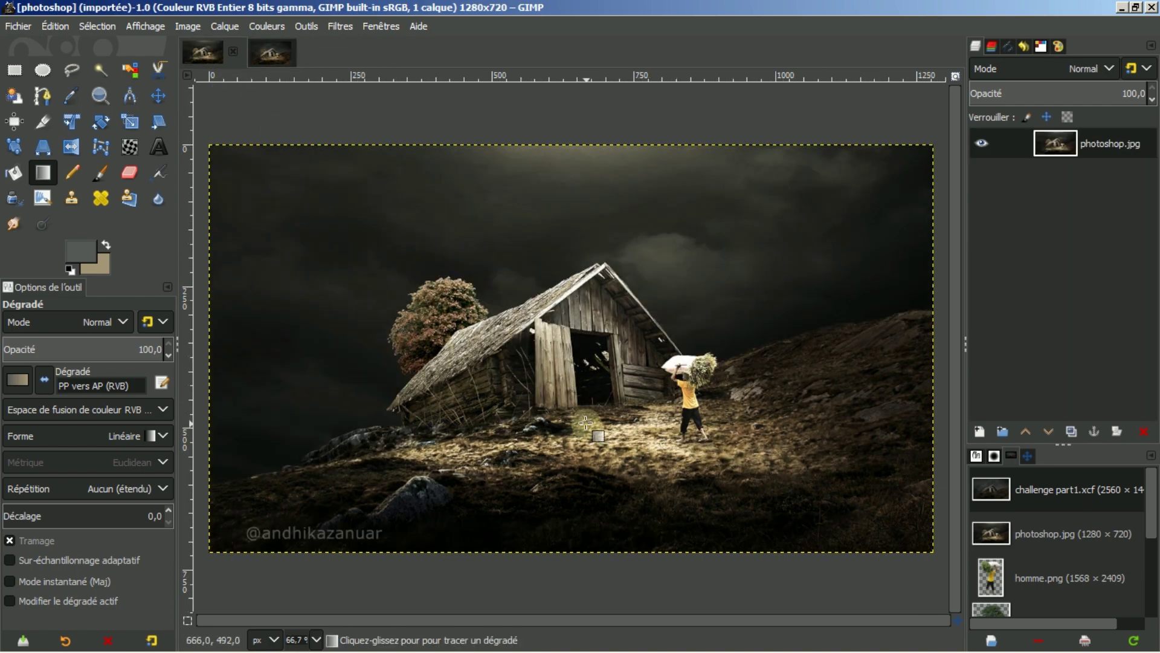
pyautogui.click(273, 52)
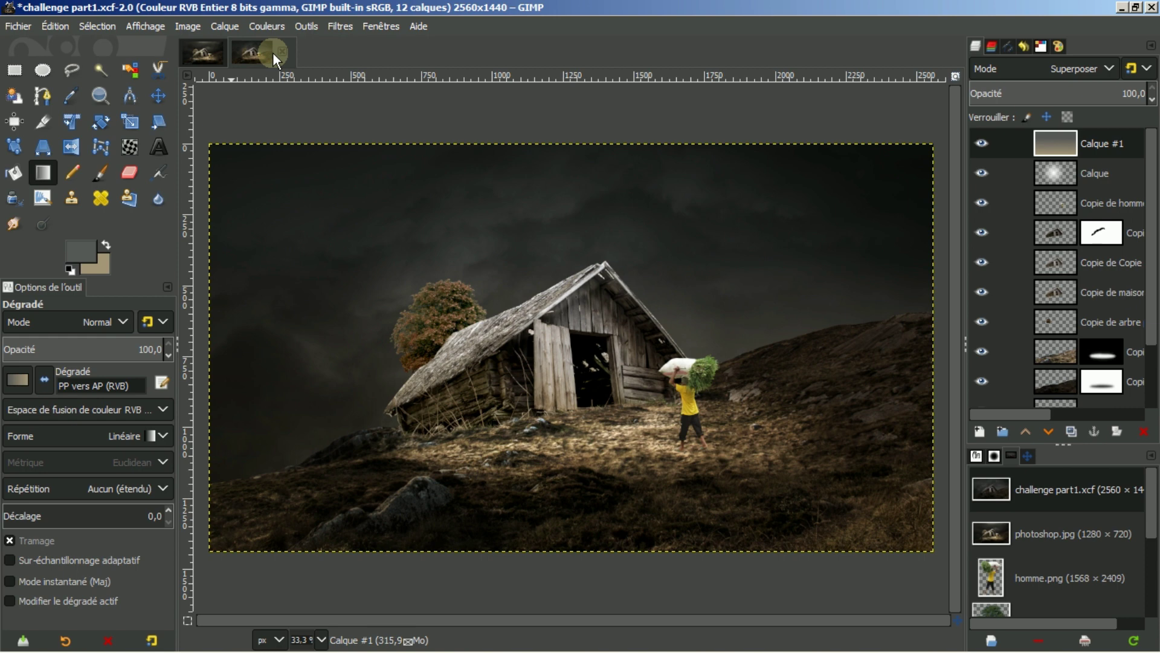
pyautogui.click(203, 51)
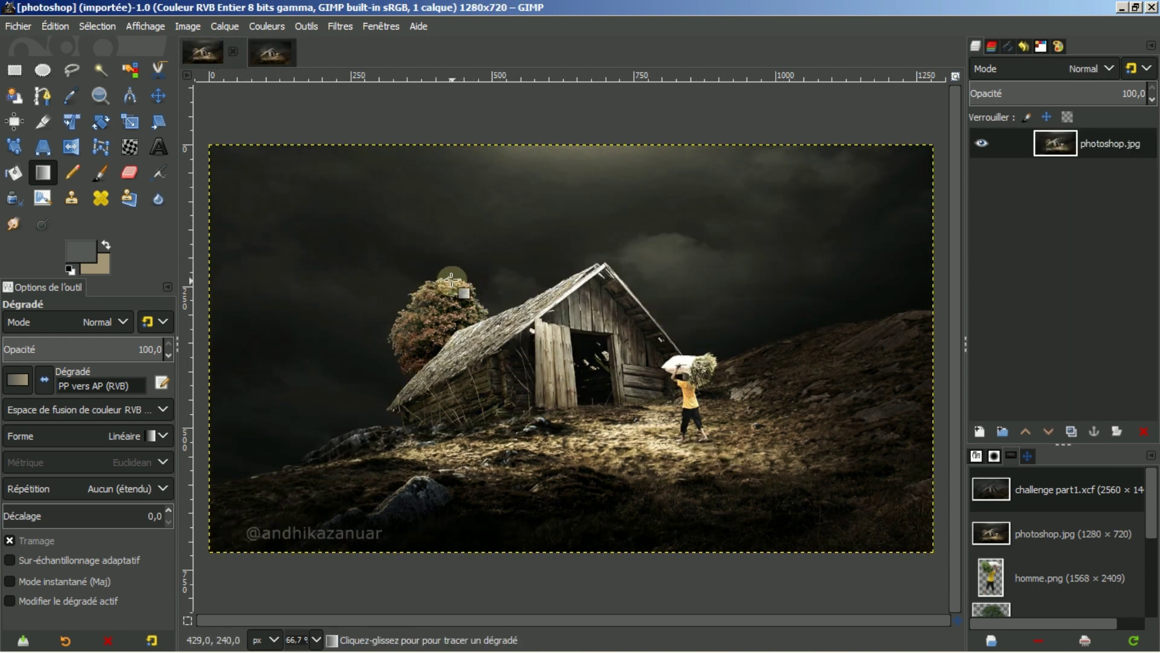
pyautogui.click(281, 51)
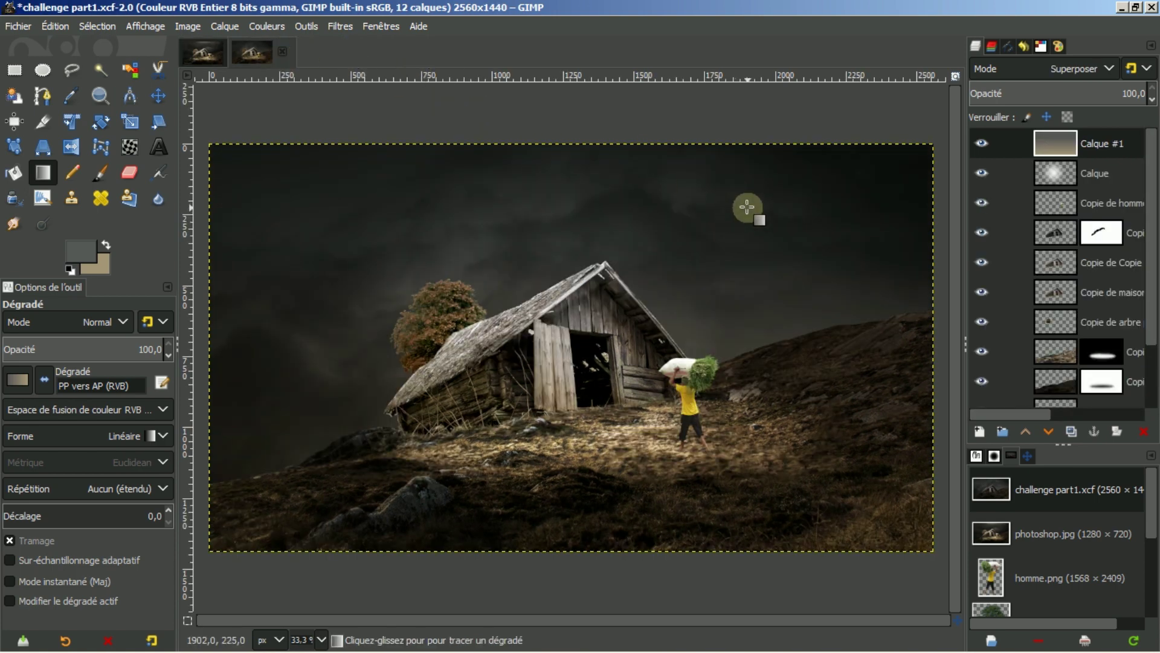
pyautogui.click(209, 52)
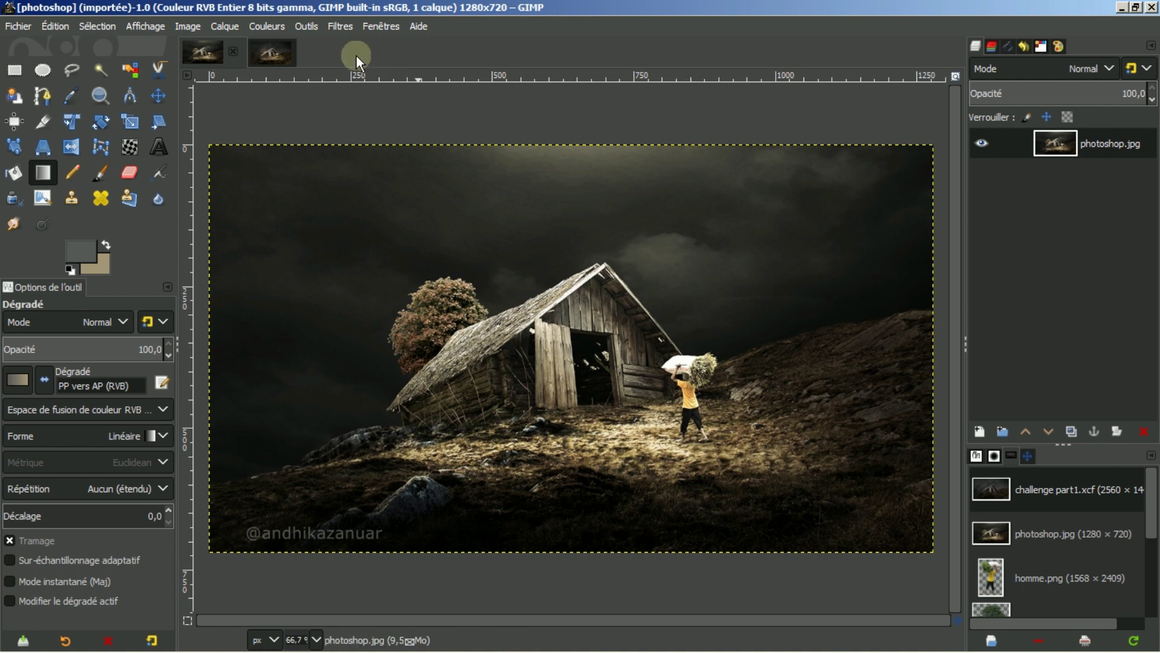
pyautogui.click(275, 51)
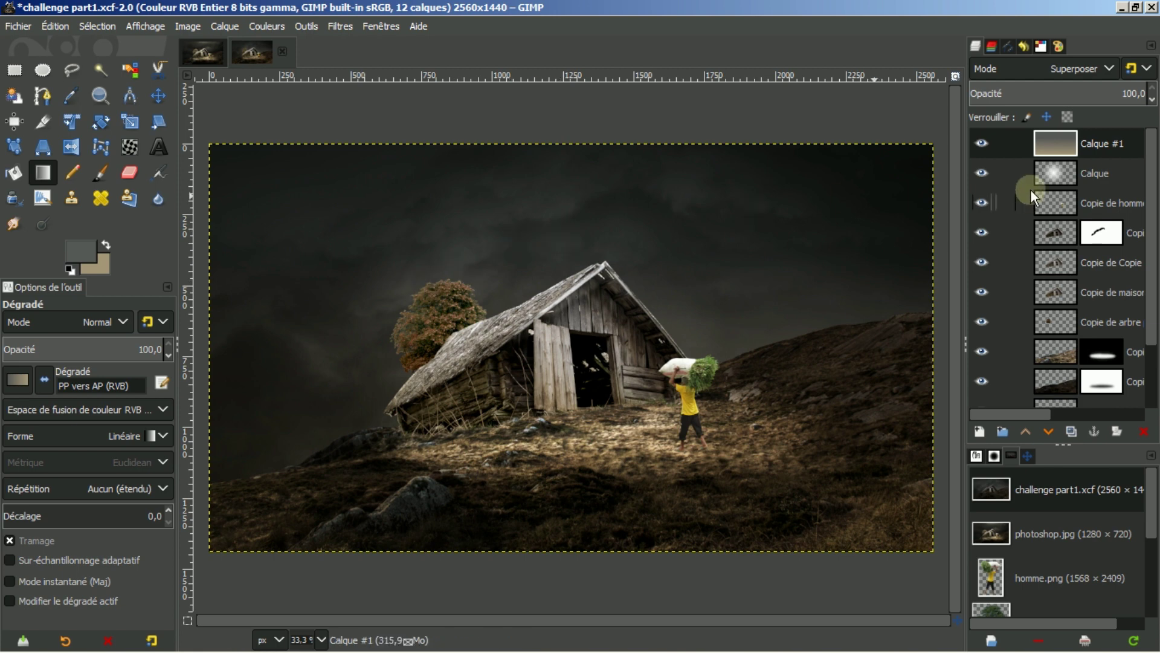
pyautogui.click(977, 171)
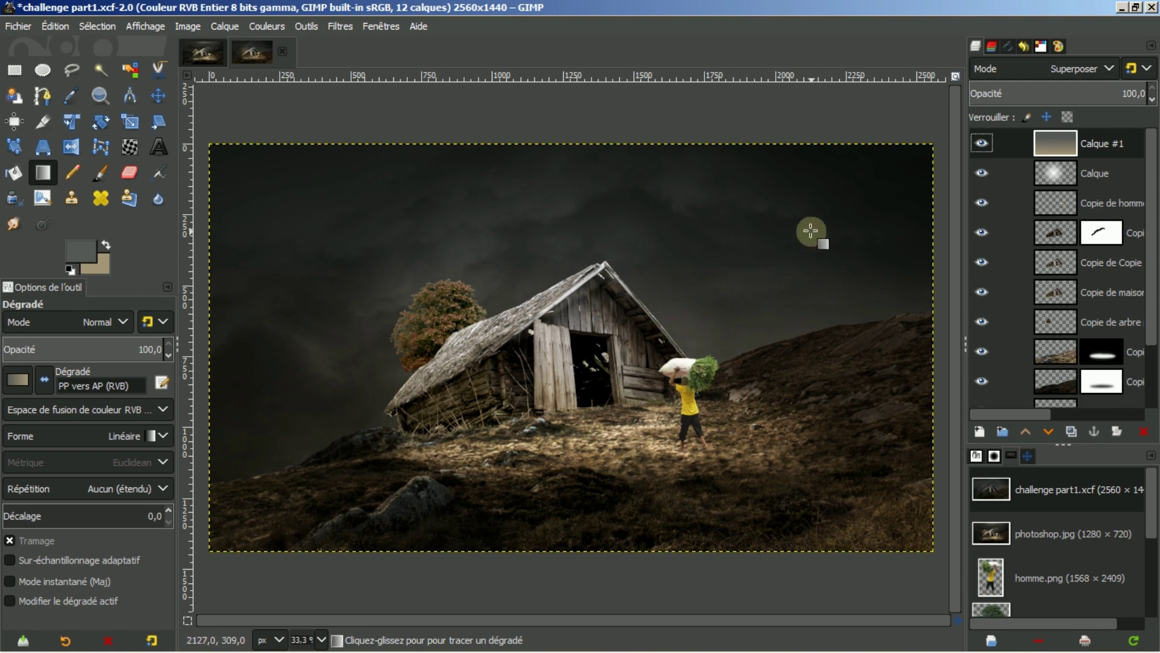
# Try merging the tree copy layer down into the layer below, check the result by toggling its visibility, and undo the merge.
pyautogui.click(981, 322)
pyautogui.click(981, 322)
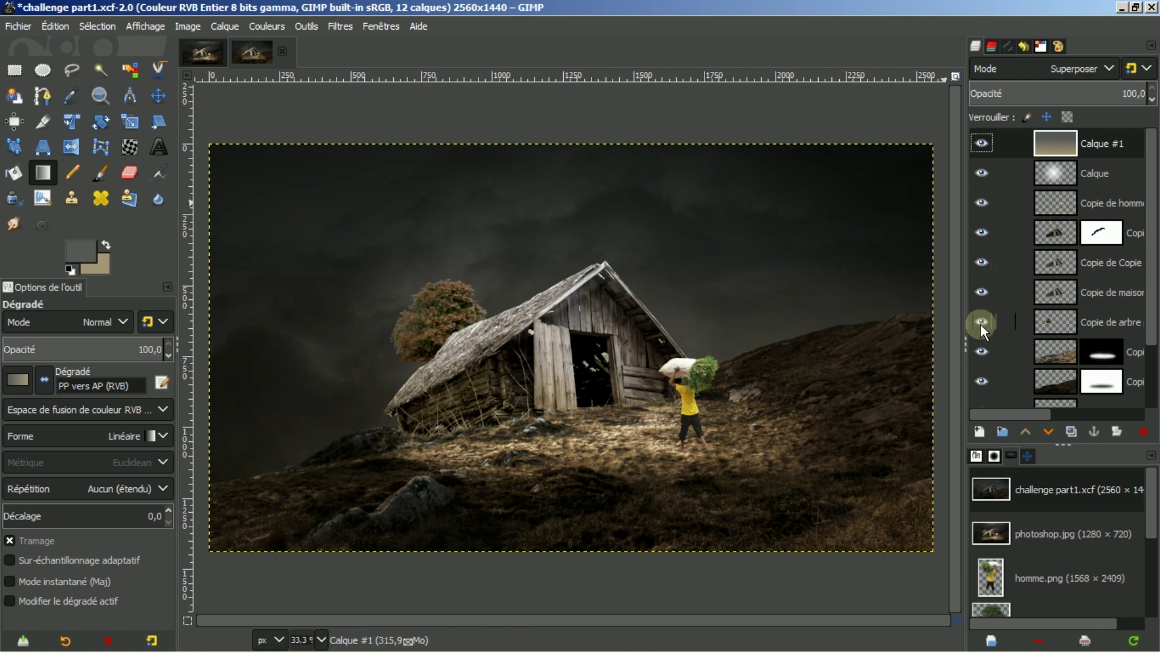
pyautogui.click(1059, 322)
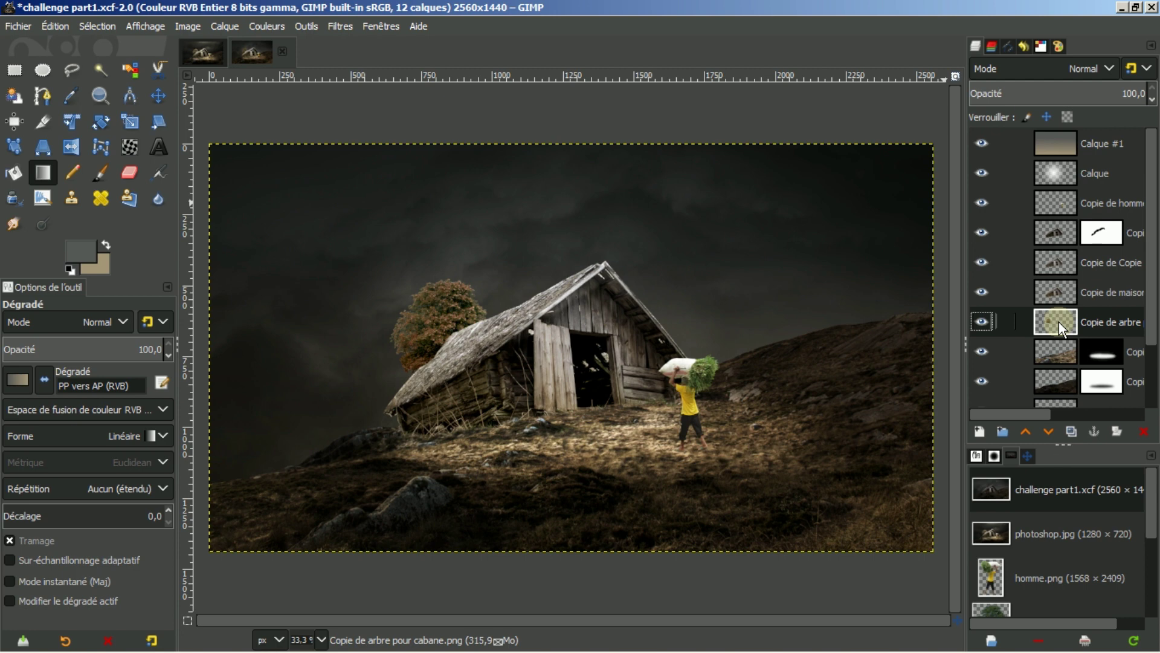
pyautogui.rightClick(1059, 322)
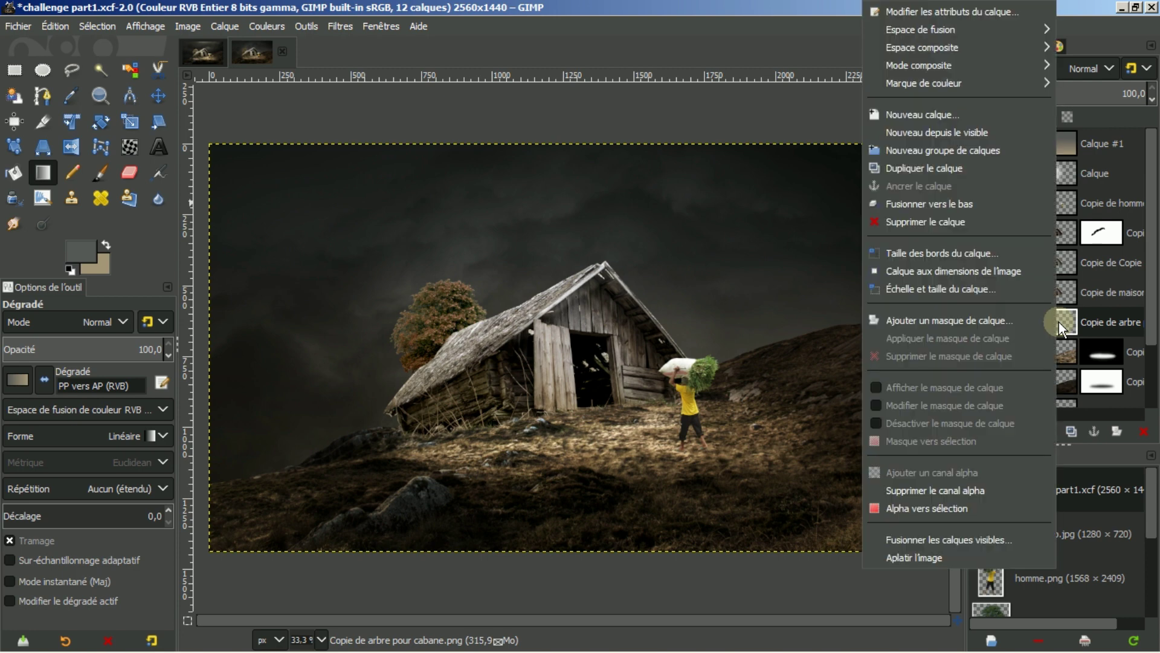
pyautogui.click(976, 201)
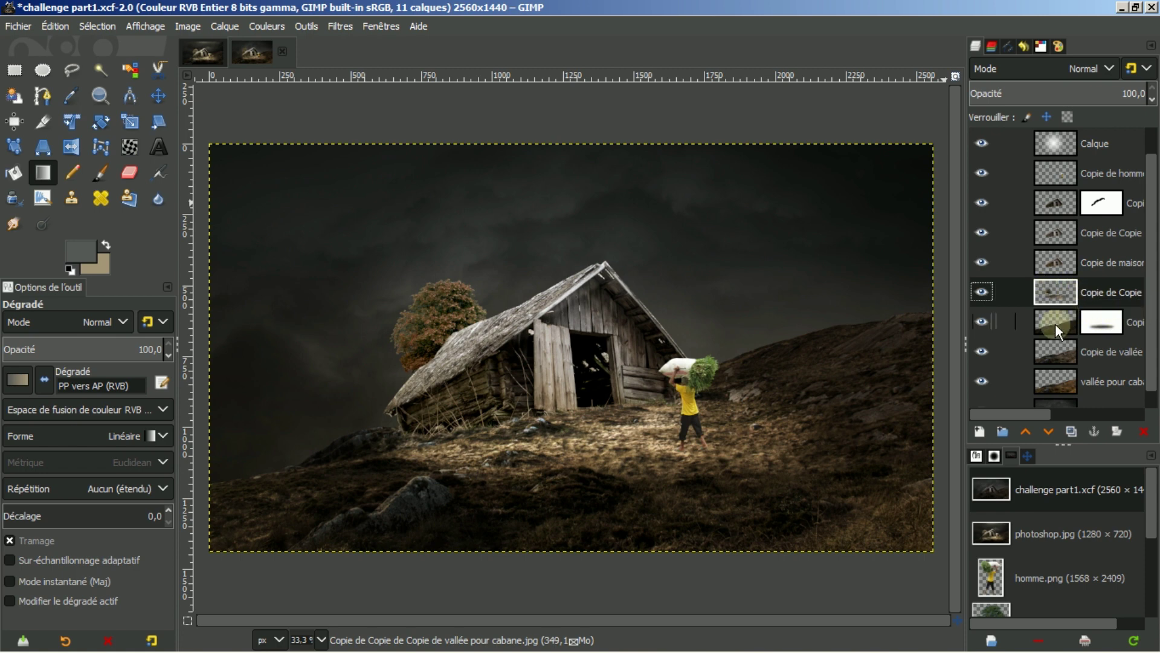
pyautogui.click(983, 292)
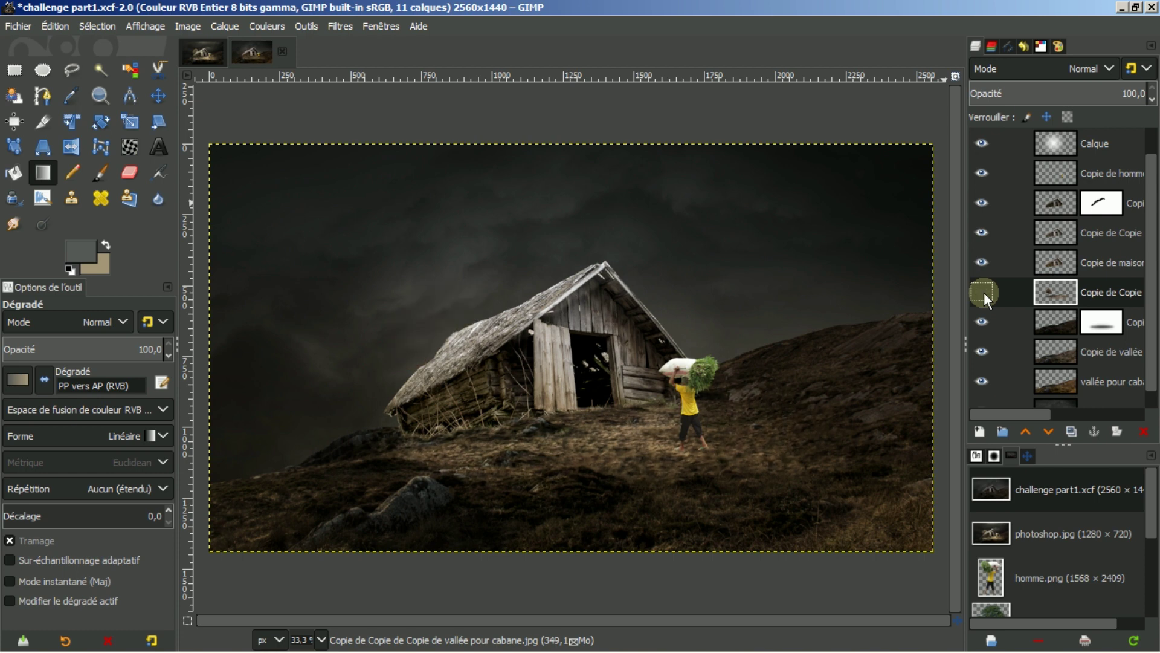
pyautogui.click(982, 292)
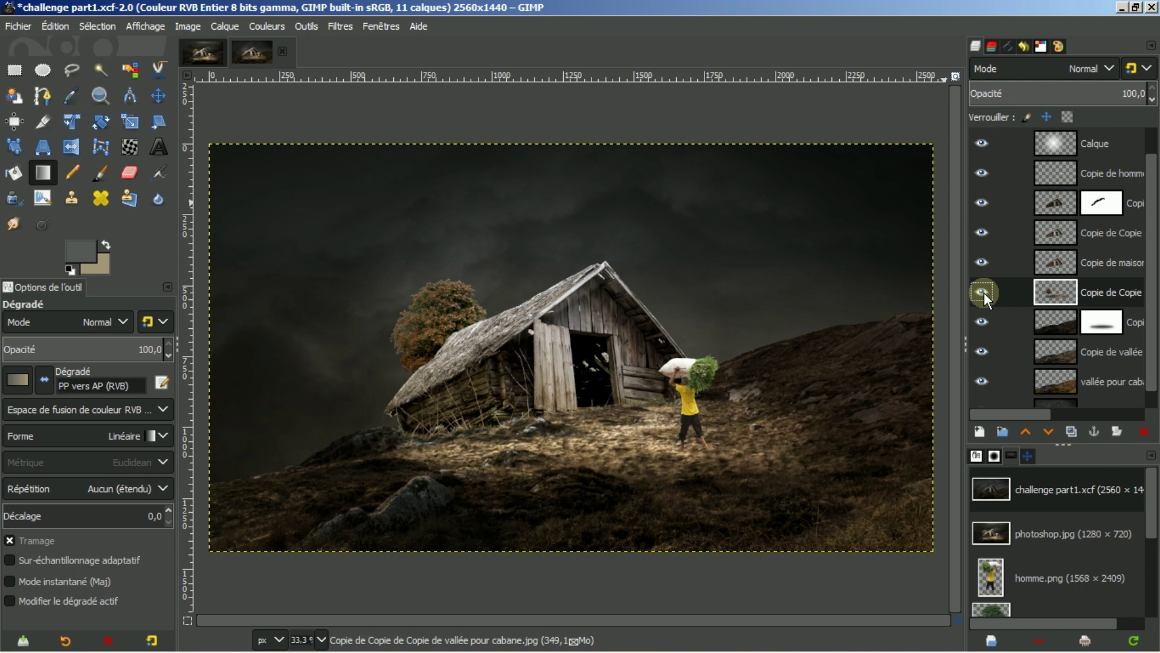
pyautogui.hotkey('ctrl', 'z')
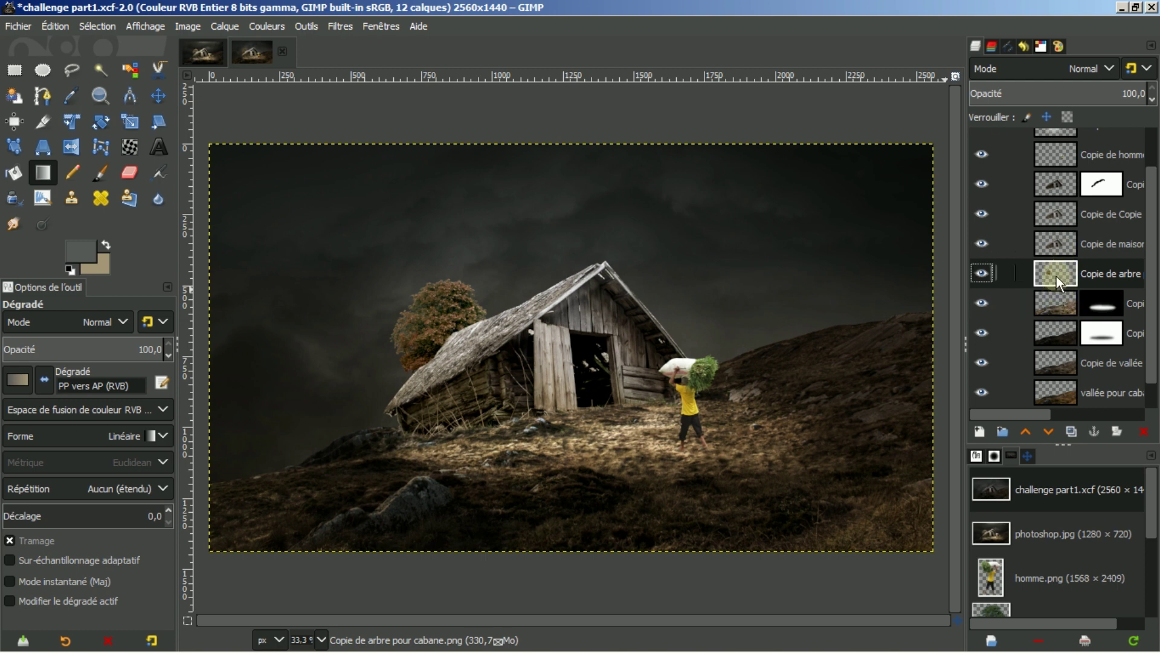
# Merge the Copie de maison en bois layer down into the tree copy layer below it.
pyautogui.click(1057, 244)
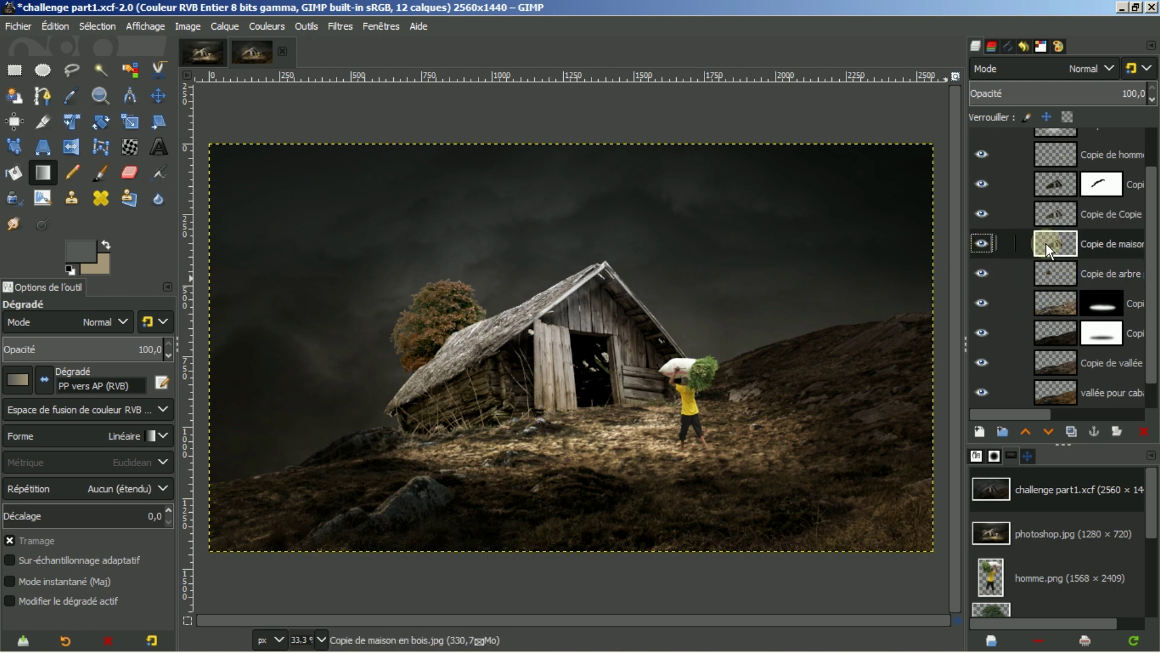
pyautogui.rightClick(1045, 244)
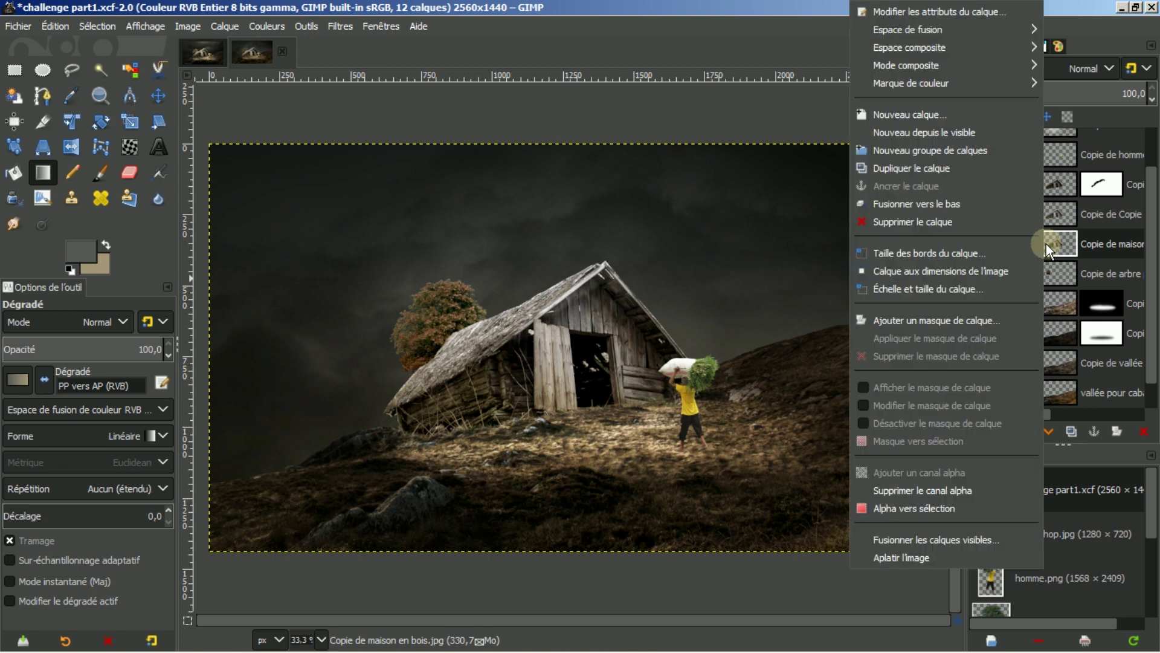
pyautogui.click(984, 203)
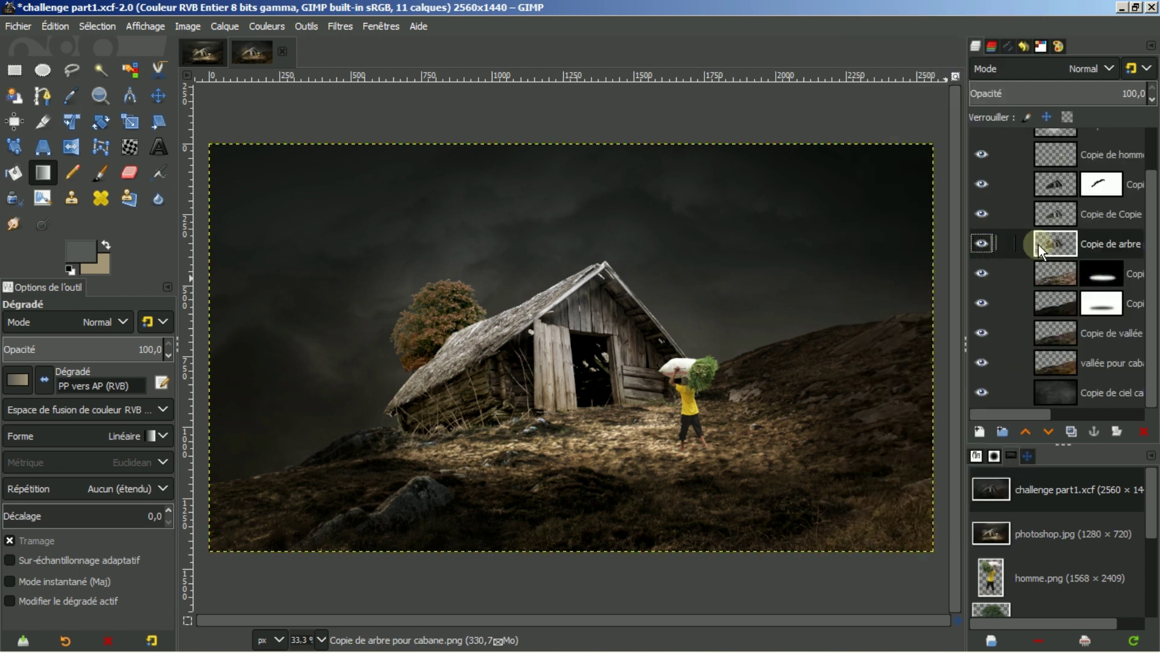
# Toggle the visibility of the merged cabin-and-tree layer and the two cabin copies above it to examine what each contributes.
pyautogui.click(975, 243)
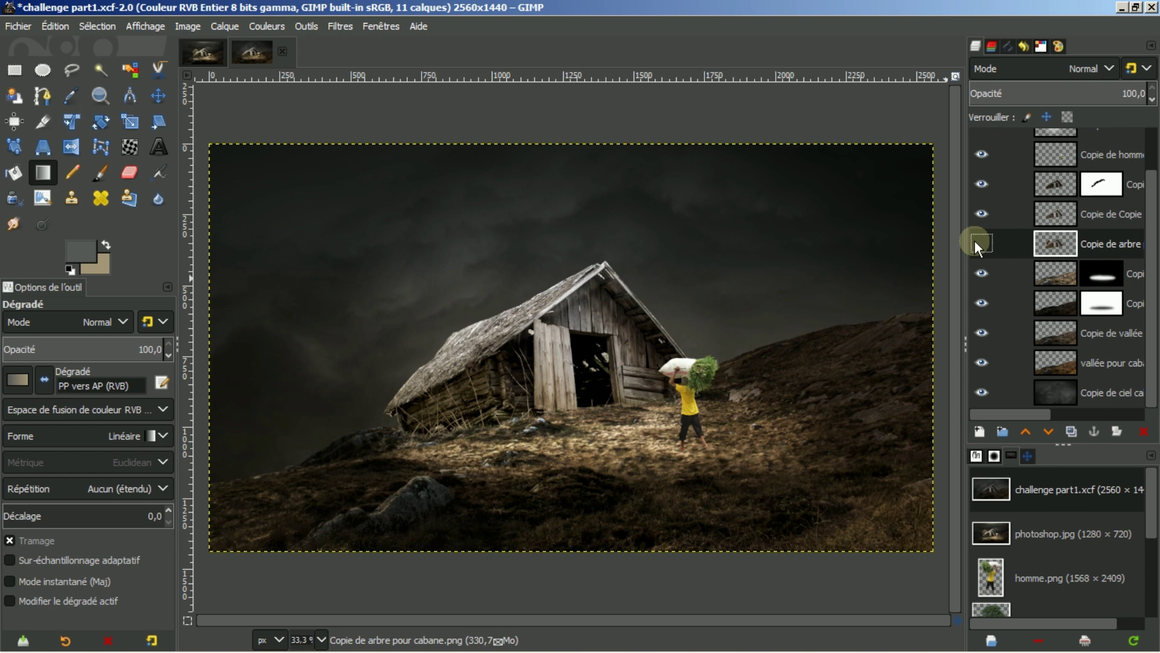
pyautogui.click(981, 212)
pyautogui.click(983, 183)
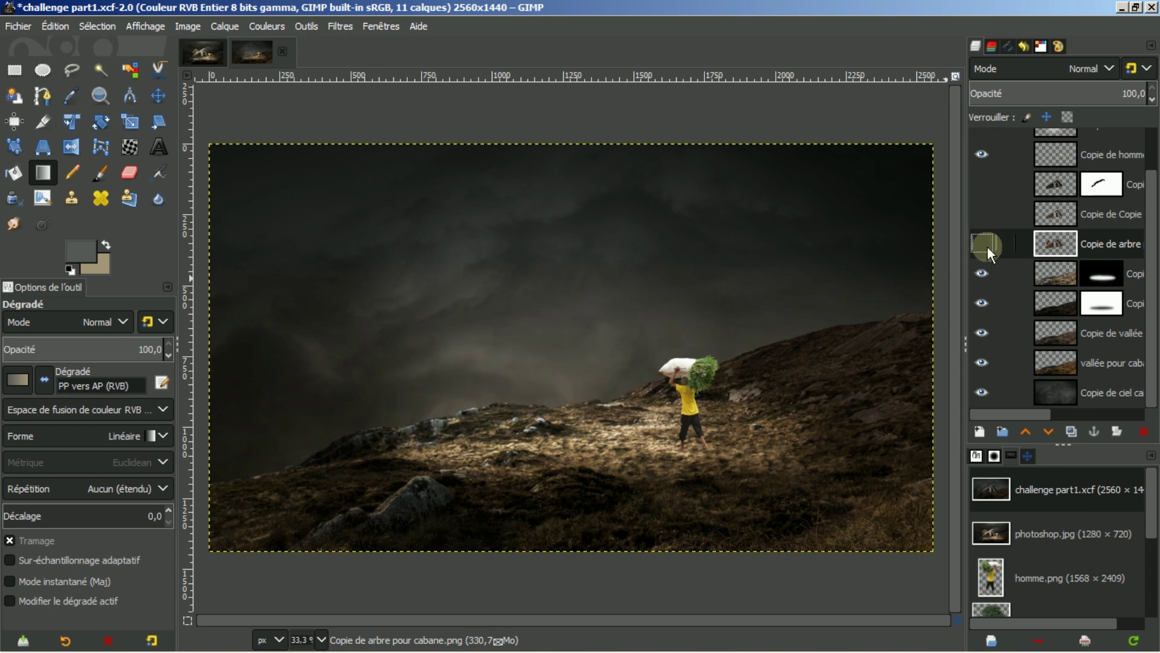
pyautogui.click(985, 245)
pyautogui.click(985, 246)
pyautogui.click(985, 245)
pyautogui.click(985, 245)
pyautogui.click(984, 245)
pyautogui.click(983, 215)
pyautogui.click(985, 183)
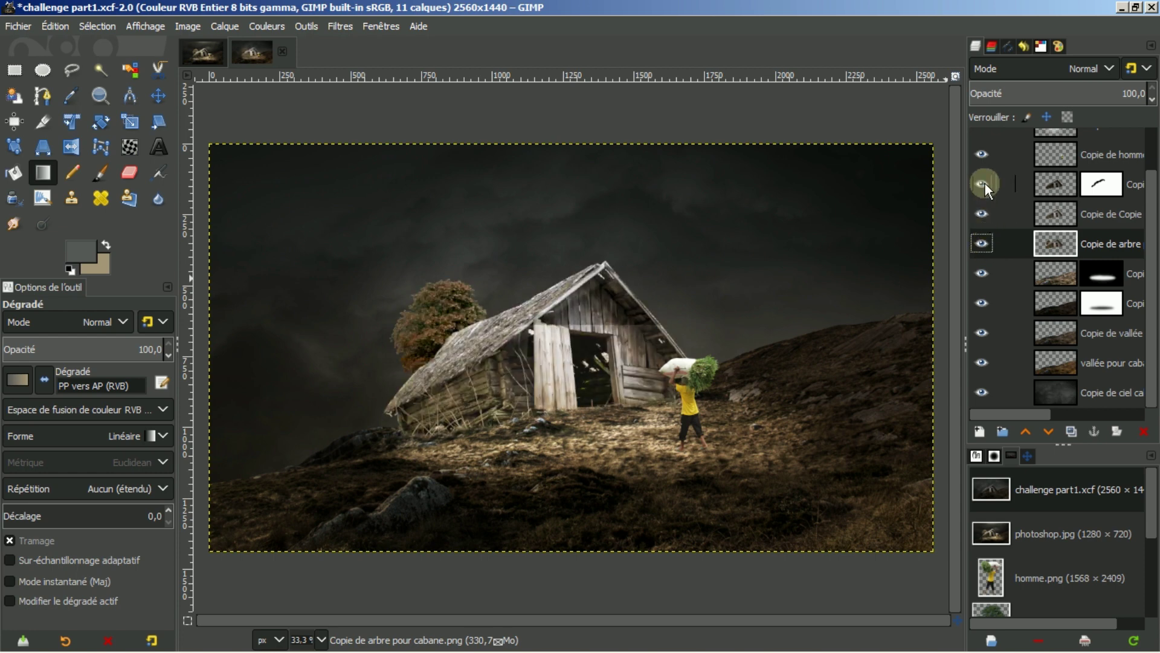
pyautogui.click(978, 273)
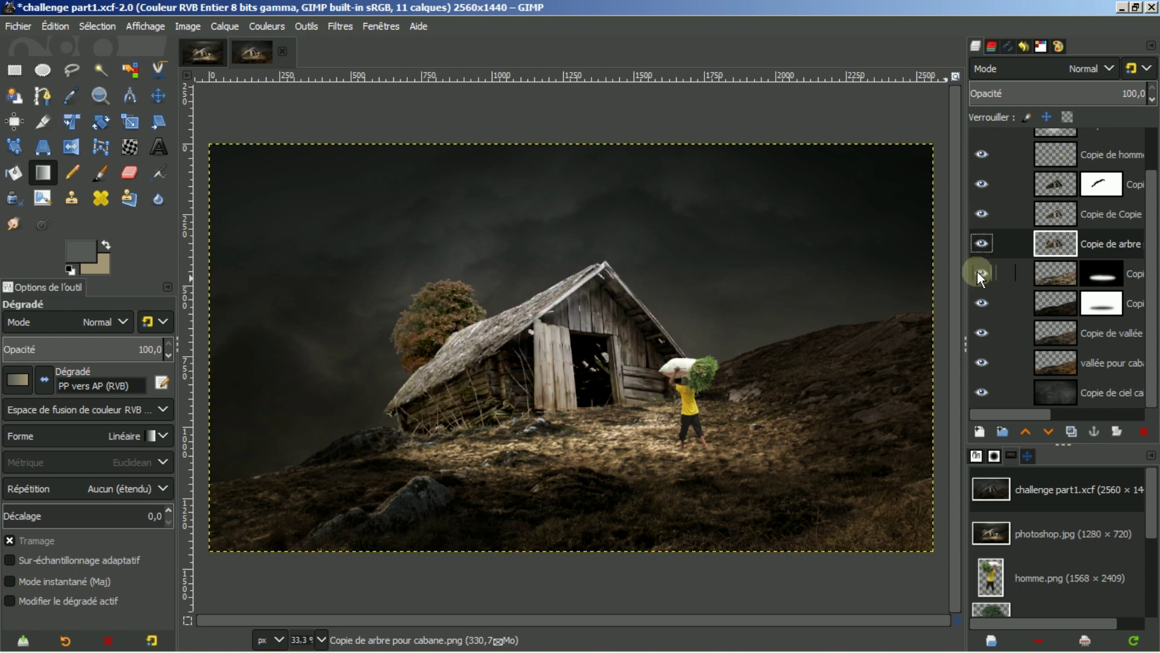
# Create a selection from the alpha of the merged cabin-and-tree layer.
pyautogui.rightClick(1050, 238)
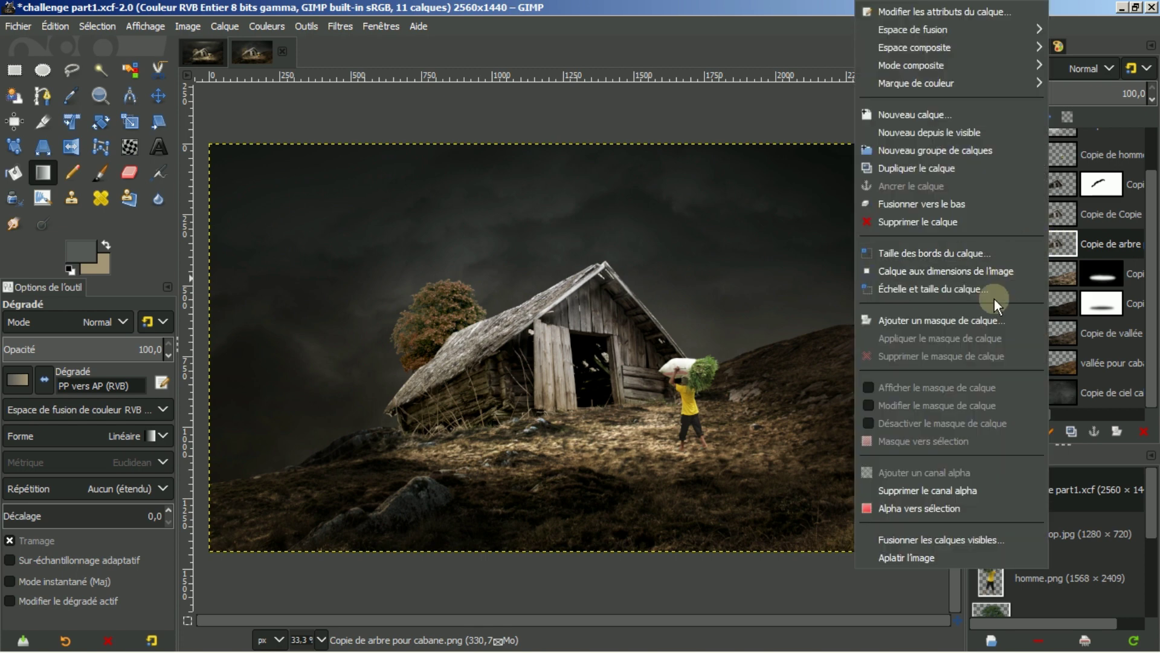
pyautogui.click(925, 511)
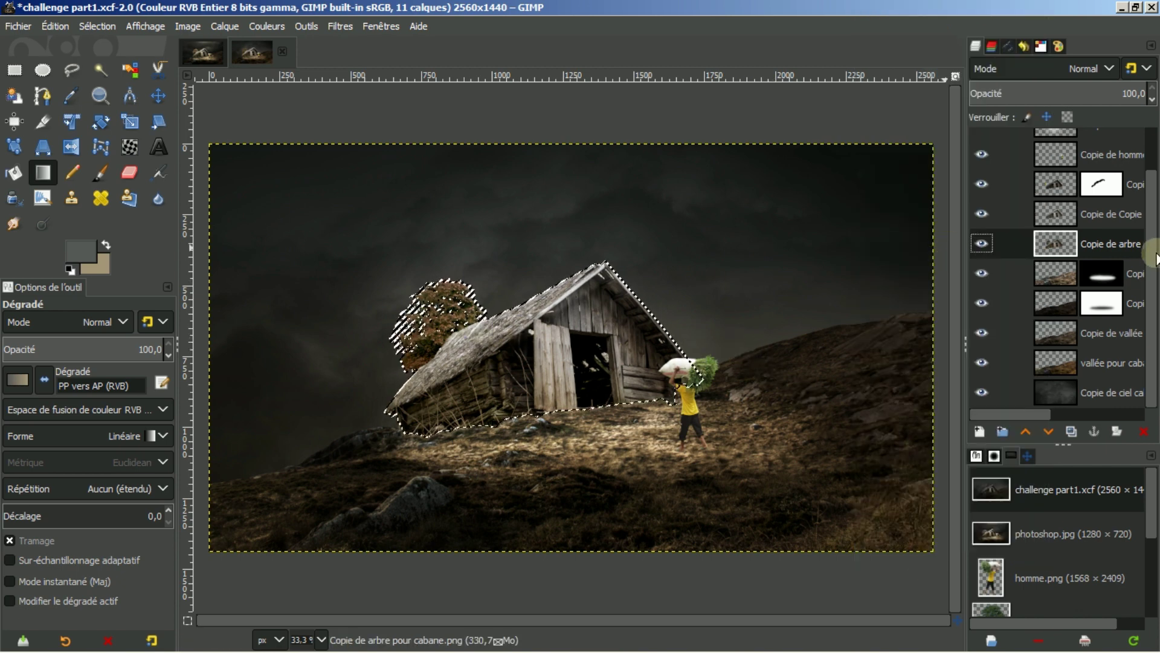
pyautogui.moveTo(1151, 260); pyautogui.dragTo(1154, 175)
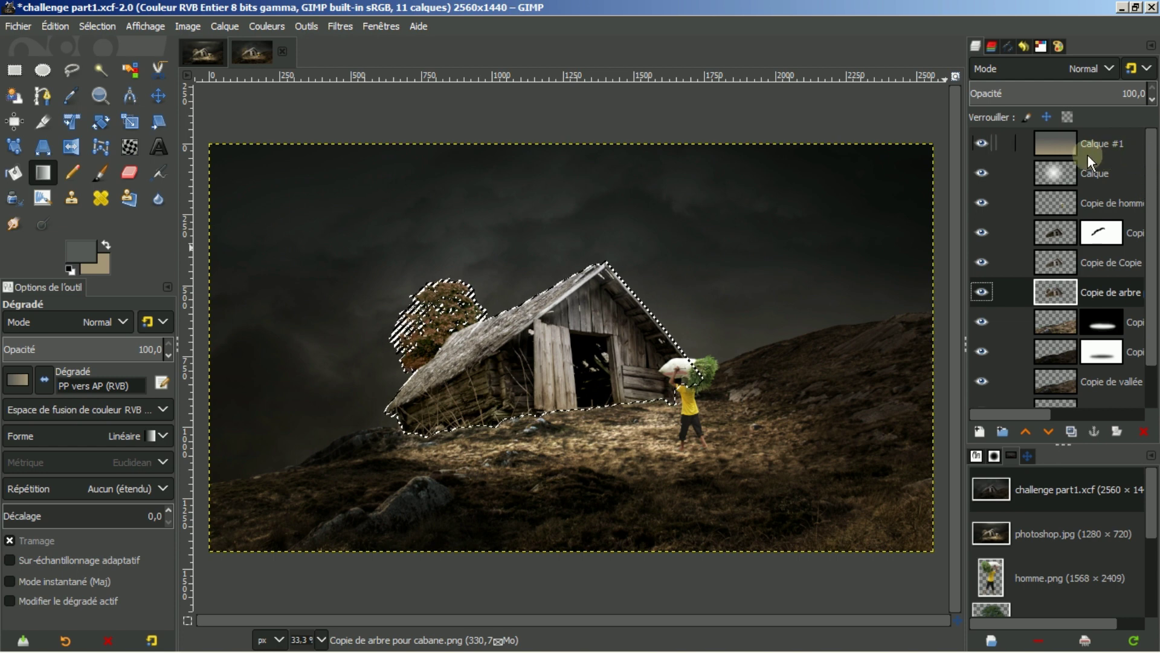
# Invert the selection, clear the soft-light layer Calque outside the cabin and tree, and deselect.
pyautogui.click(1100, 173)
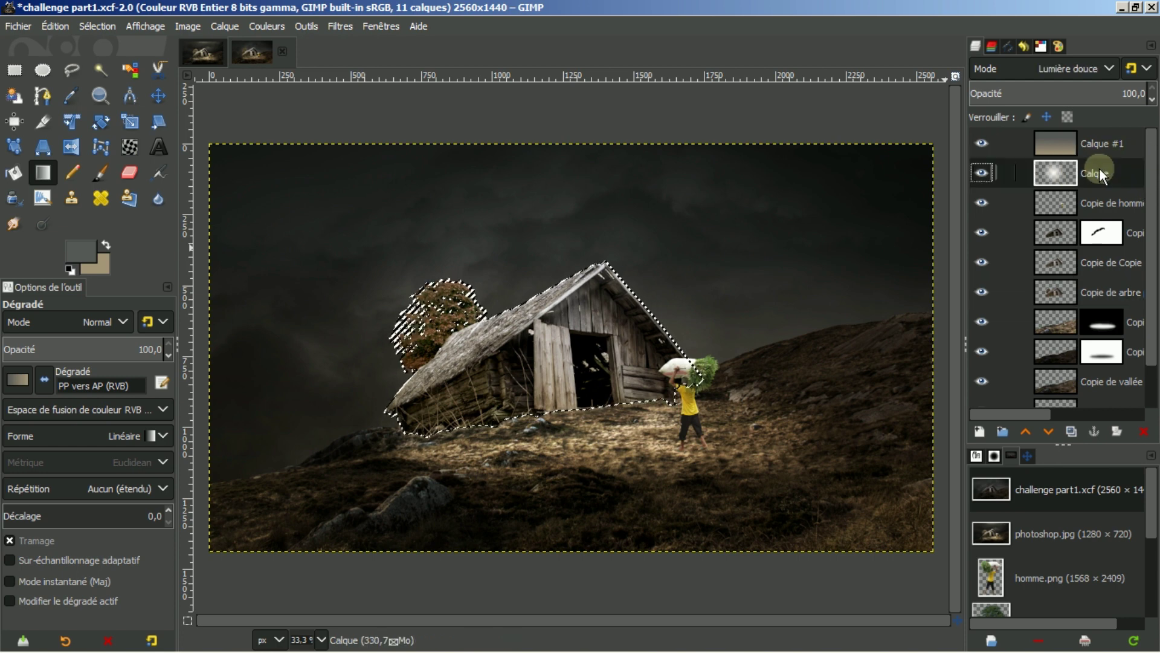
pyautogui.click(93, 24)
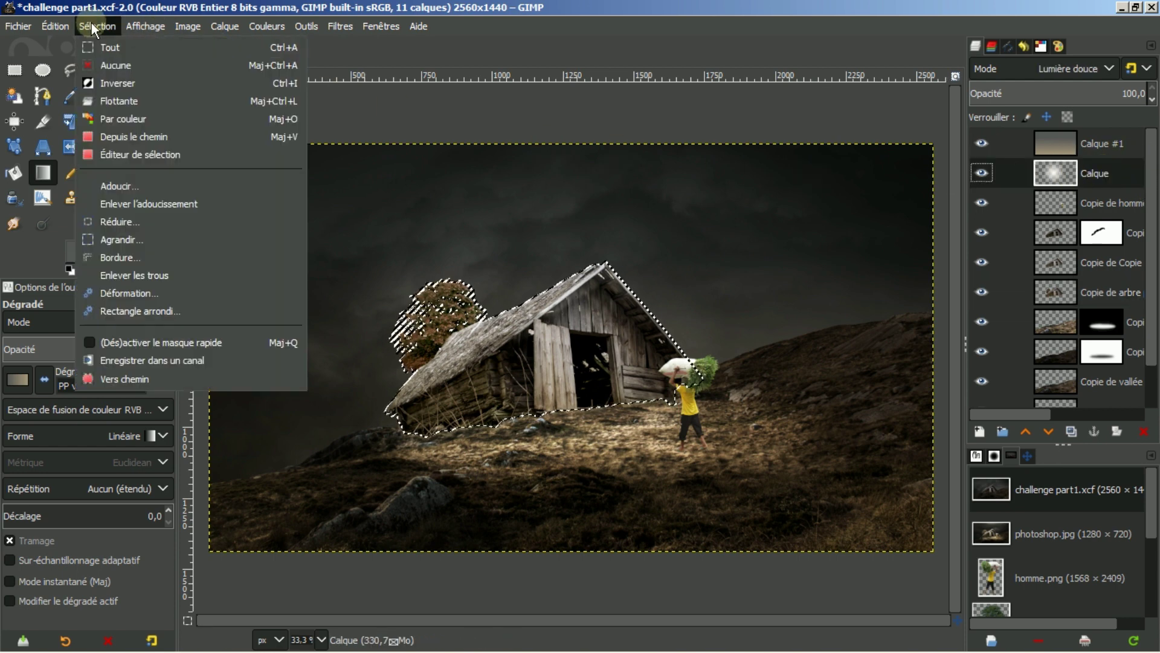
pyautogui.click(118, 81)
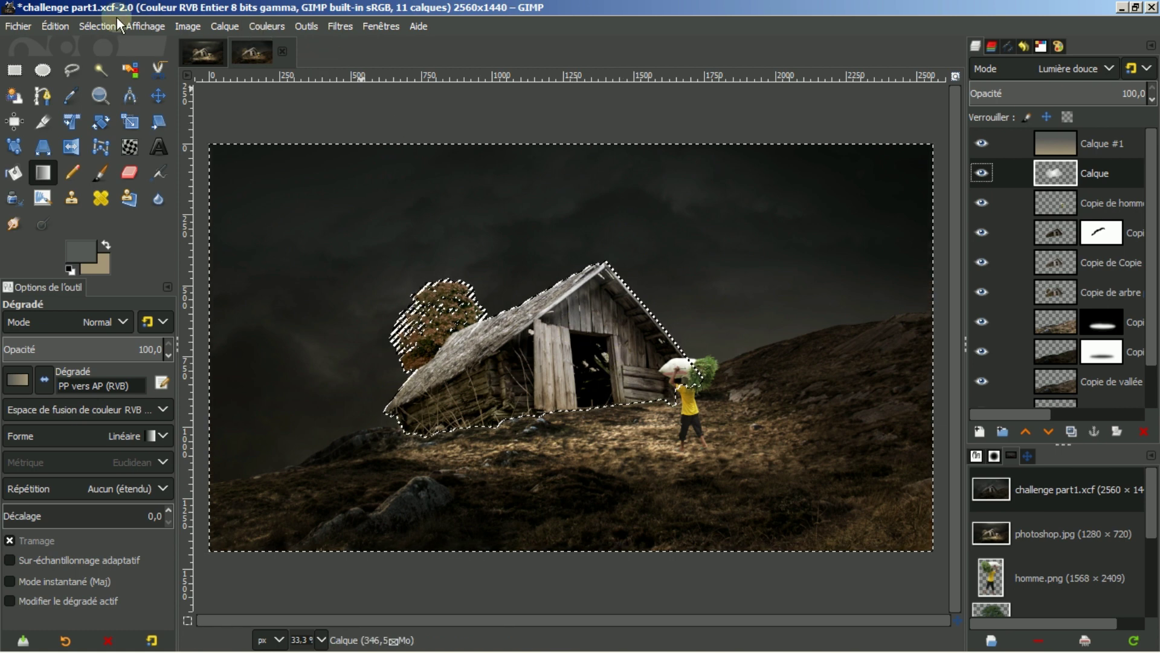
pyautogui.click(98, 27)
pyautogui.click(106, 64)
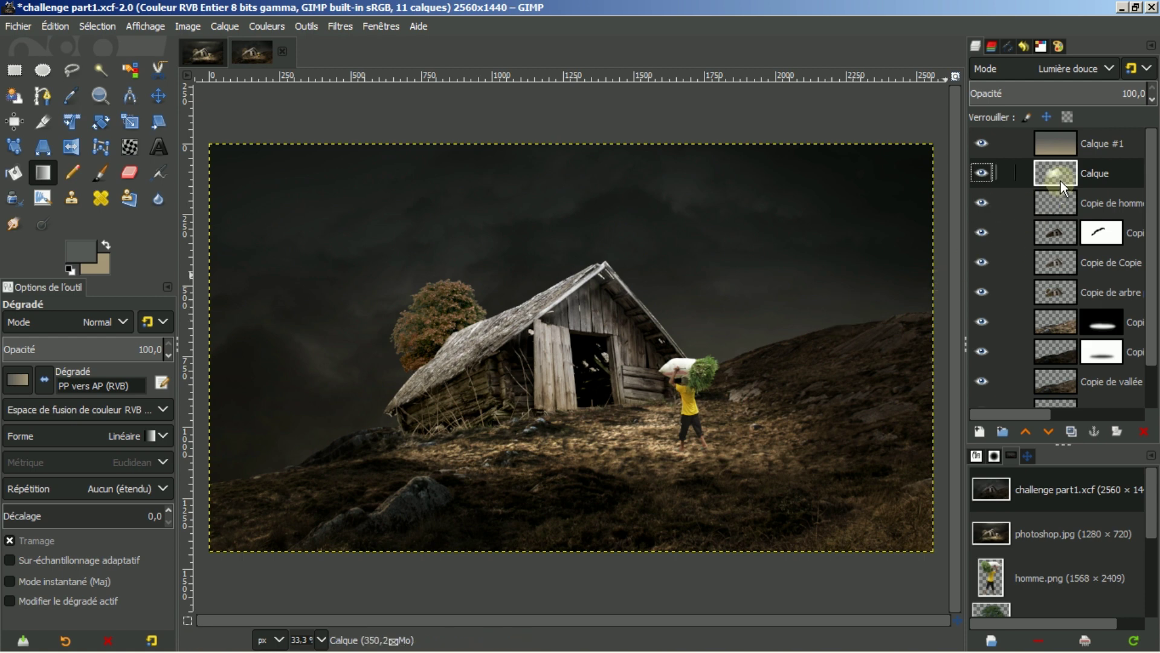
# Check the trimmed light layer's effect and apply a Gaussian blur of 28.87 in X and Y to it.
pyautogui.click(982, 172)
pyautogui.click(983, 173)
pyautogui.click(340, 26)
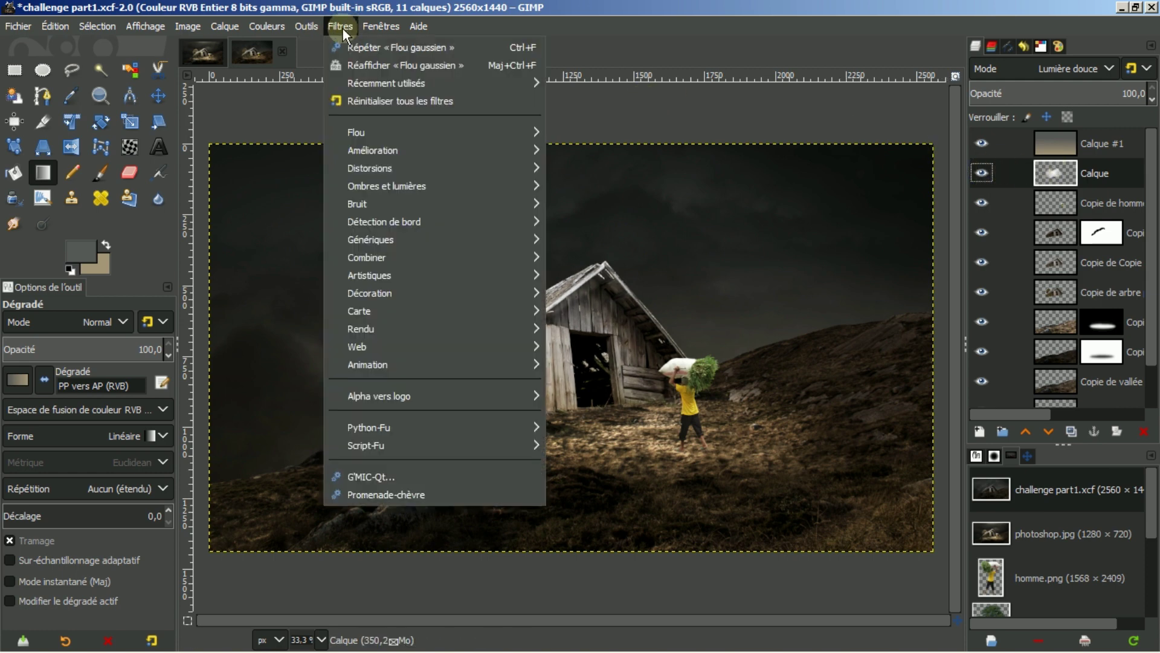
pyautogui.moveTo(358, 135)
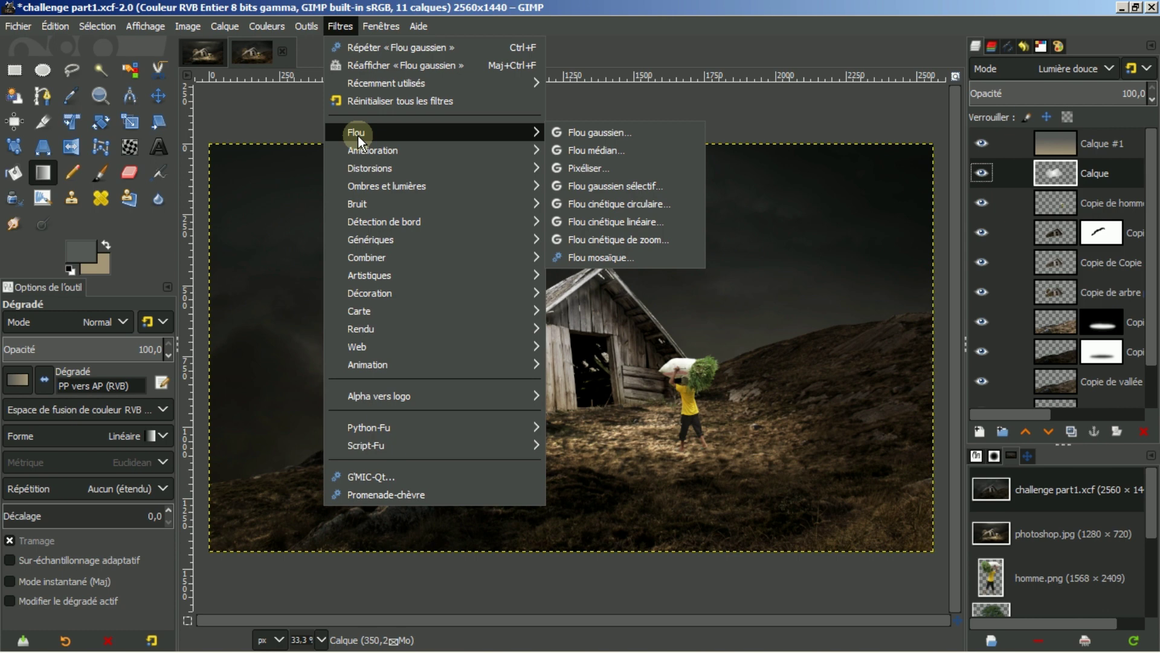
pyautogui.click(572, 132)
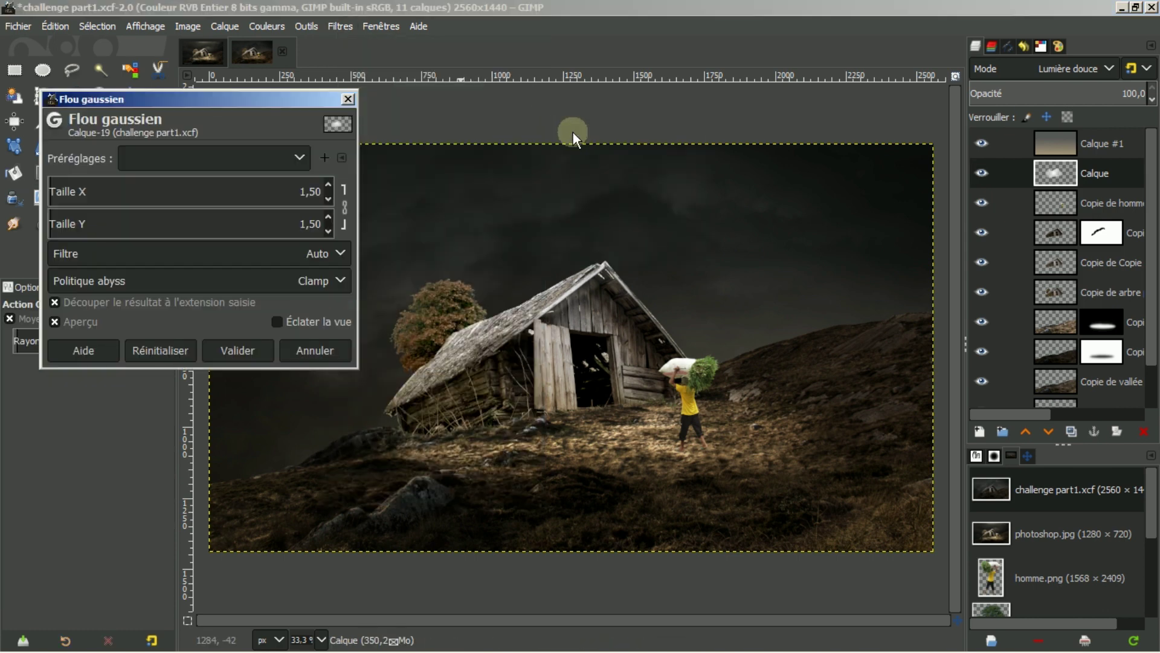
pyautogui.click(115, 182)
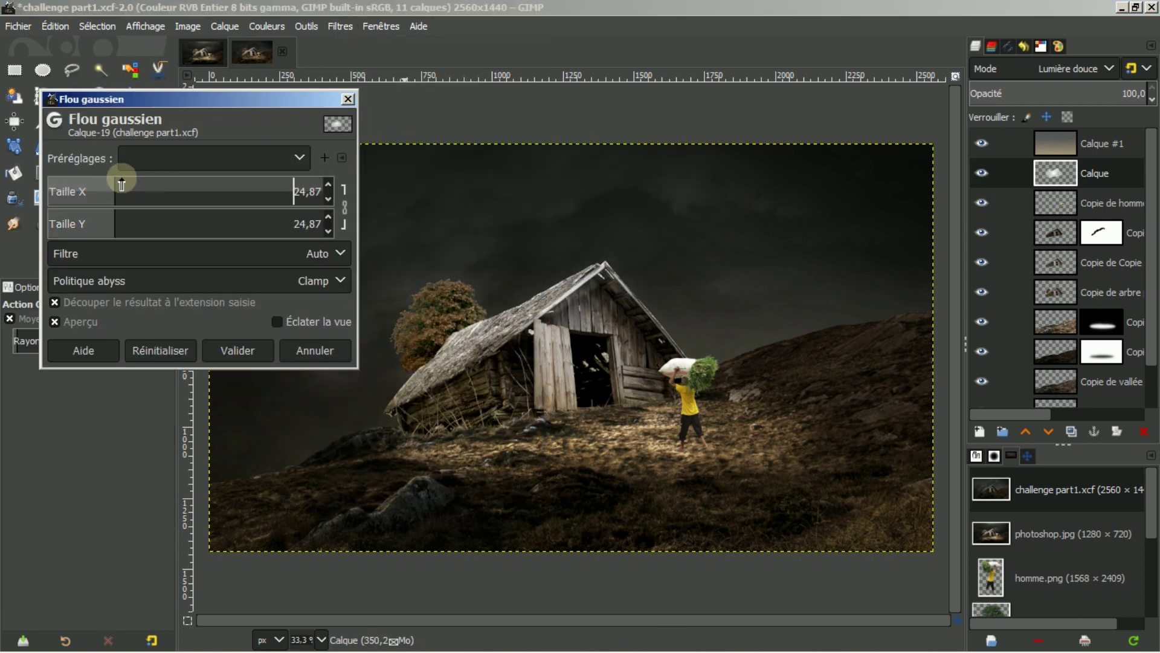
pyautogui.moveTo(126, 184); pyautogui.dragTo(126, 179)
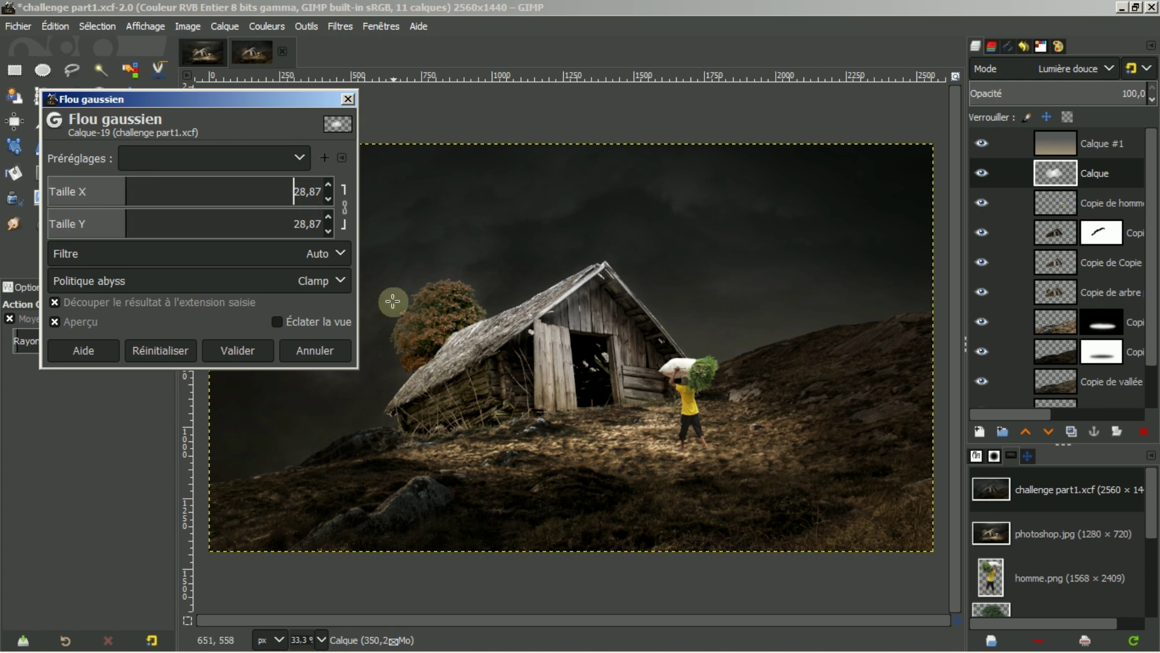
pyautogui.click(237, 349)
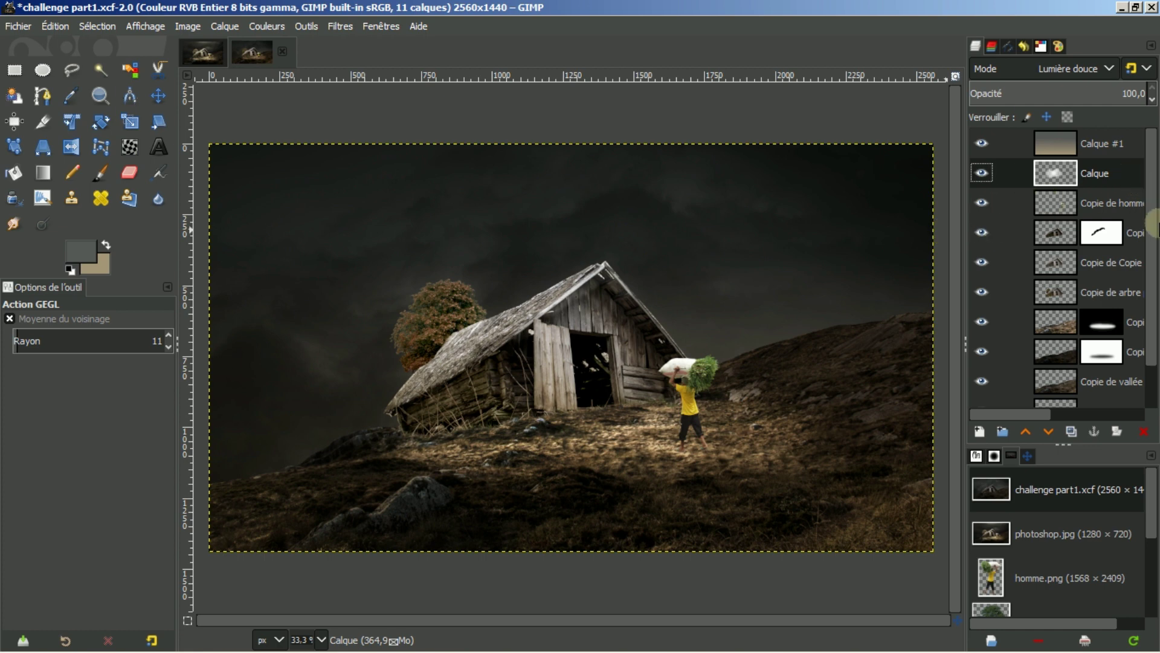
# Lighten the upper foliage of the tree on the merged cabin-and-tree layer with the Dodge tool.
pyautogui.click(982, 292)
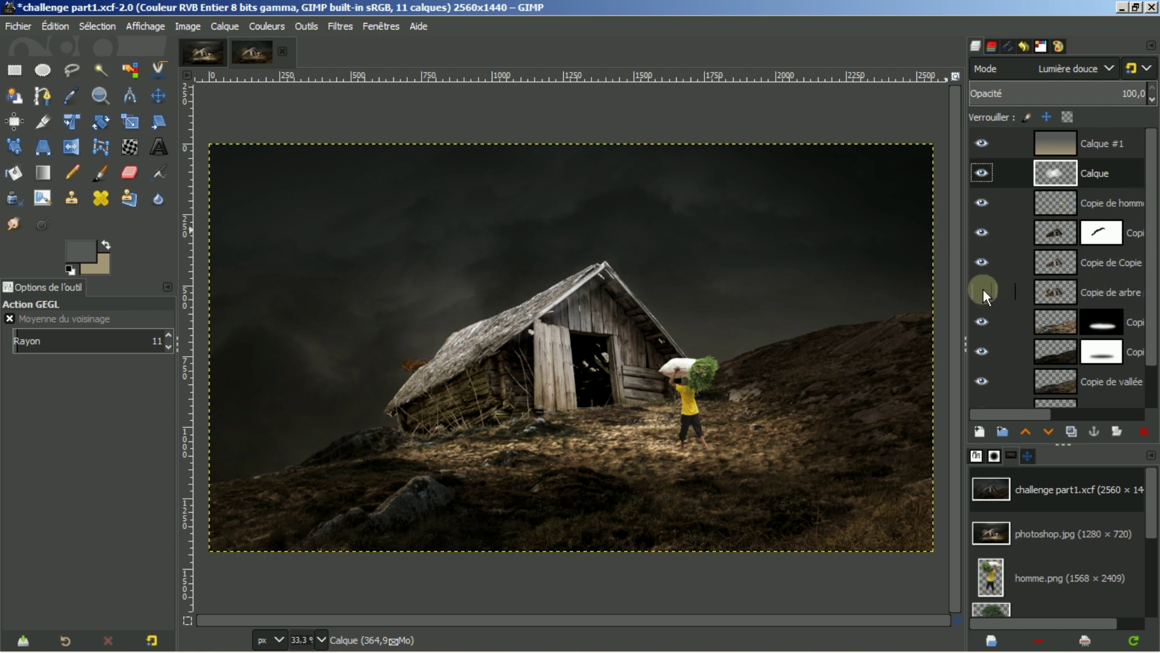
pyautogui.click(985, 290)
pyautogui.click(1054, 286)
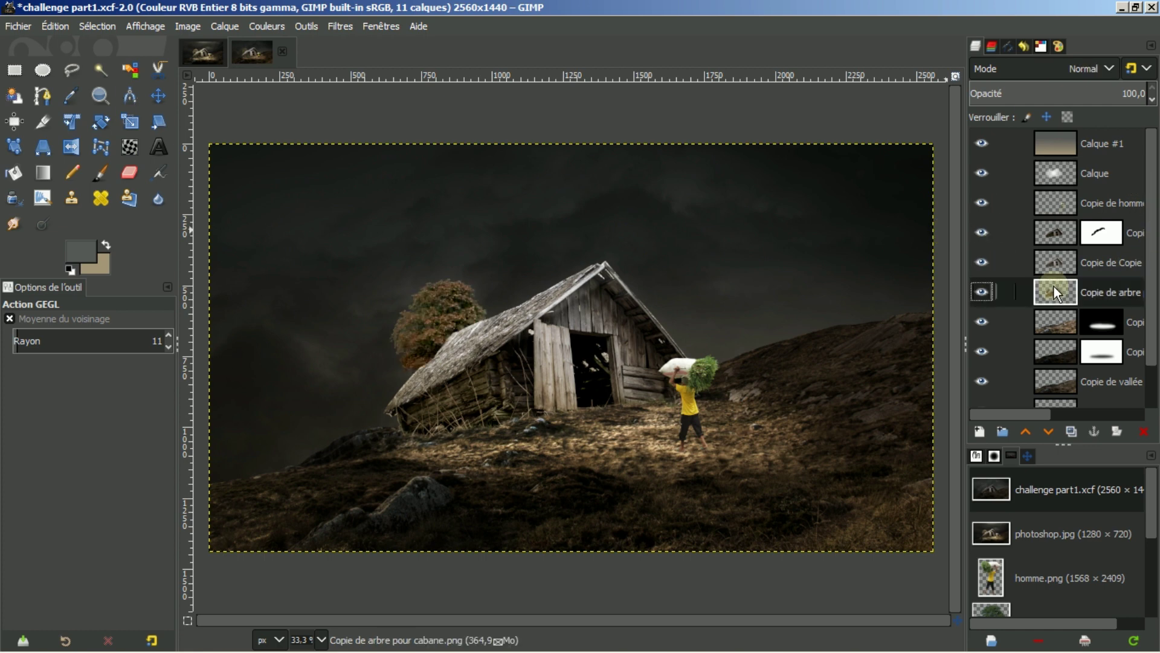
pyautogui.click(40, 222)
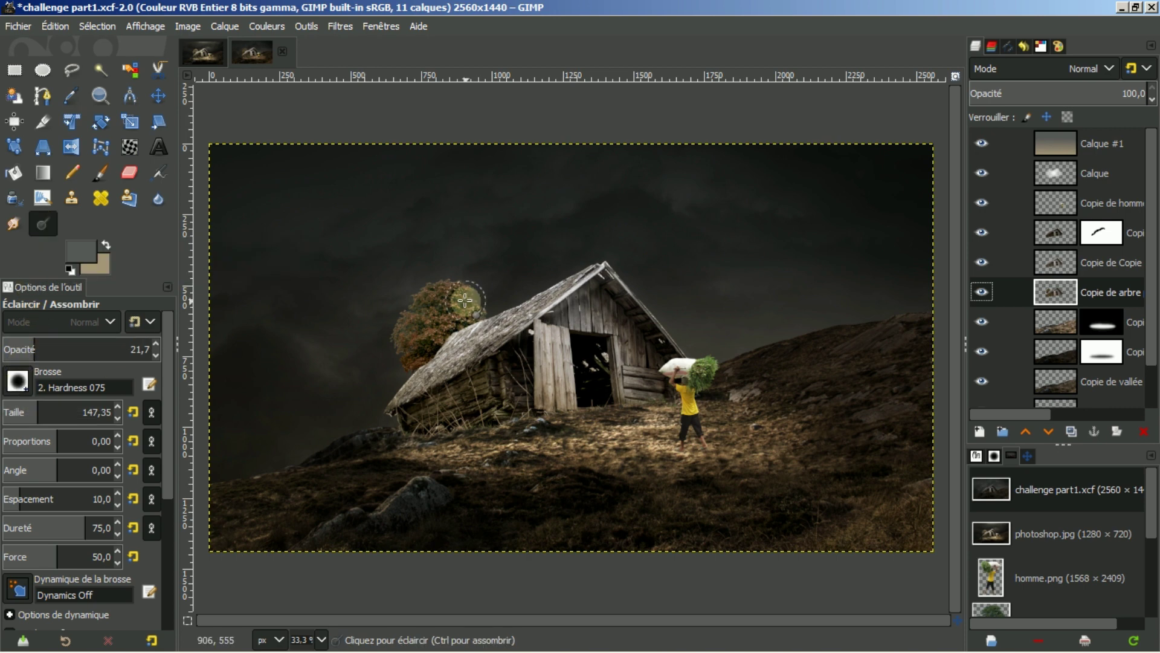
pyautogui.moveTo(437, 283)
pyautogui.mouseDown()
pyautogui.moveTo(470, 289)
pyautogui.moveTo(421, 280)
pyautogui.mouseUp()
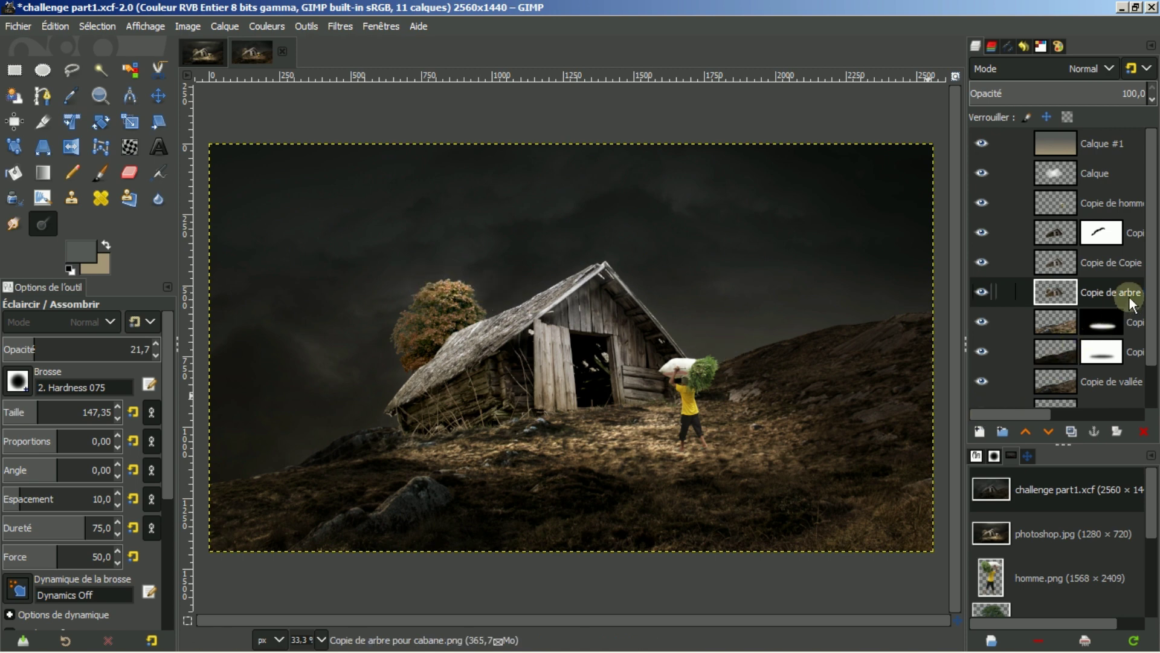
# Lighten the lit ground around the man on the black-masked valley copy with Dodge, and compare the composite with photoshop.jpg.
pyautogui.click(1052, 320)
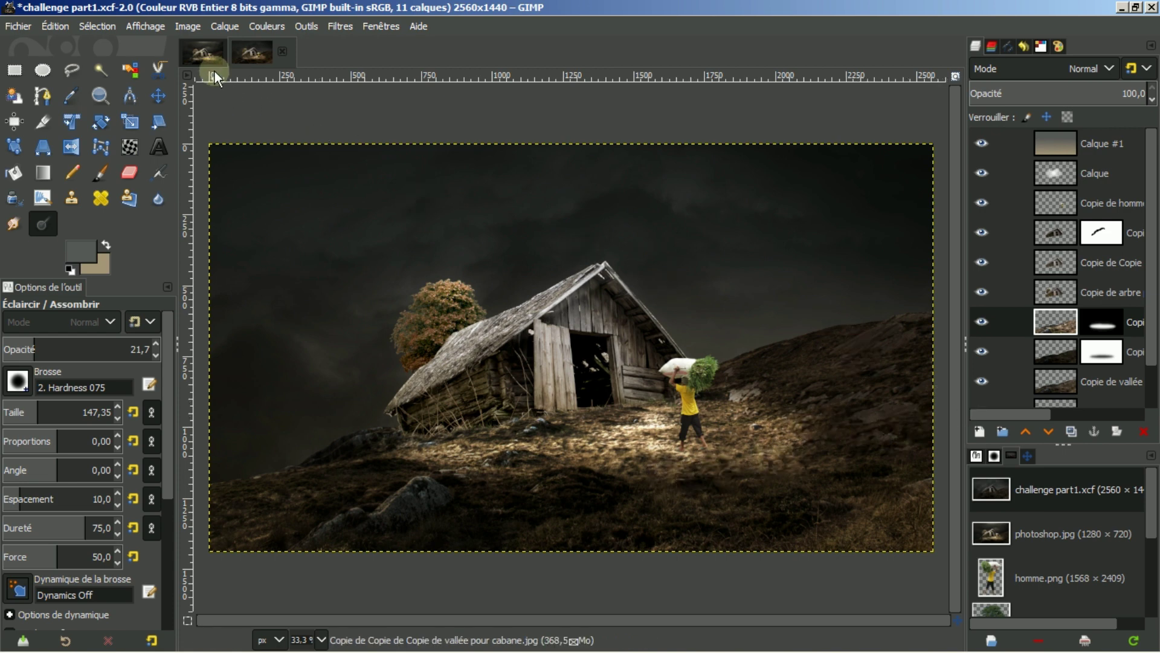
pyautogui.click(194, 52)
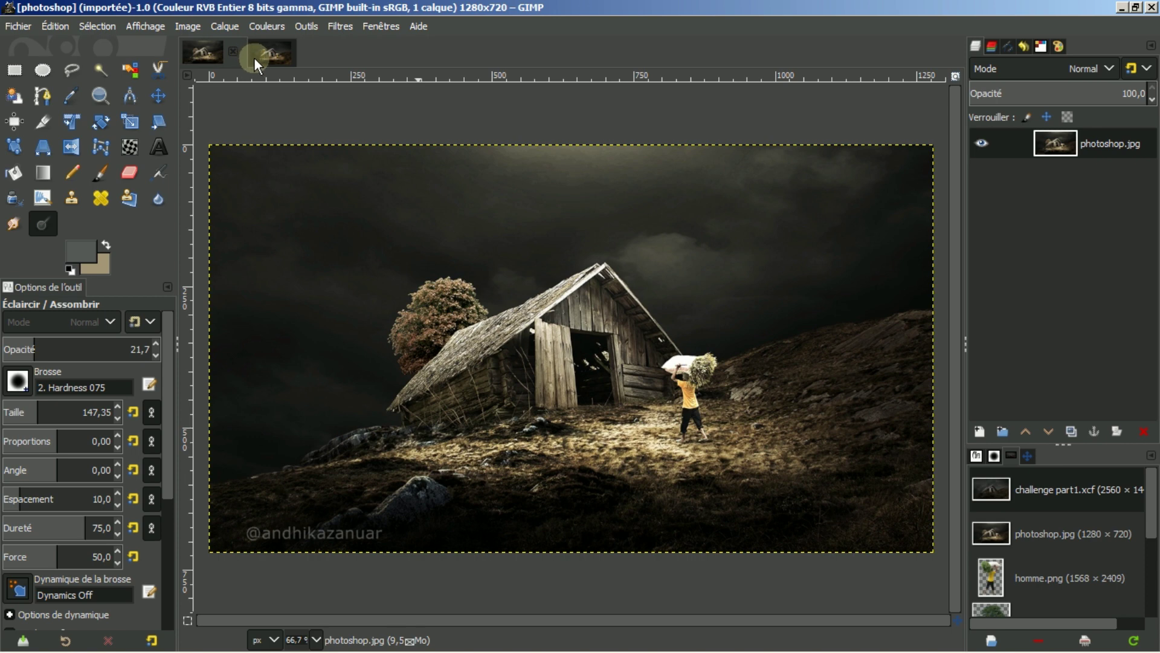
pyautogui.click(268, 58)
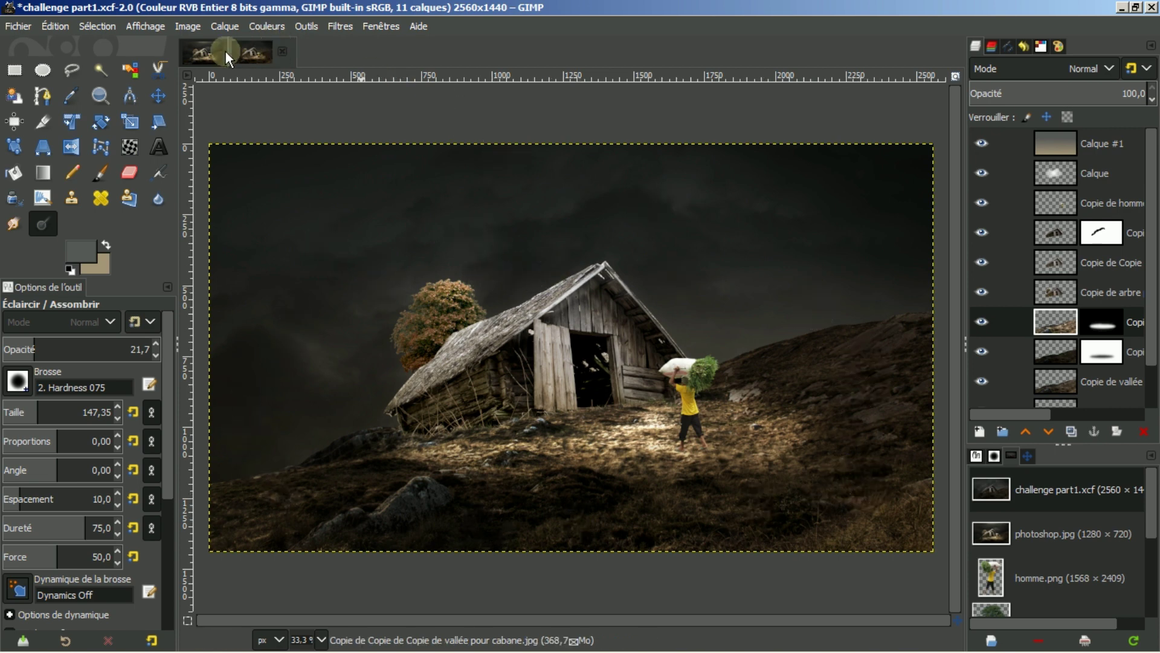
pyautogui.click(198, 55)
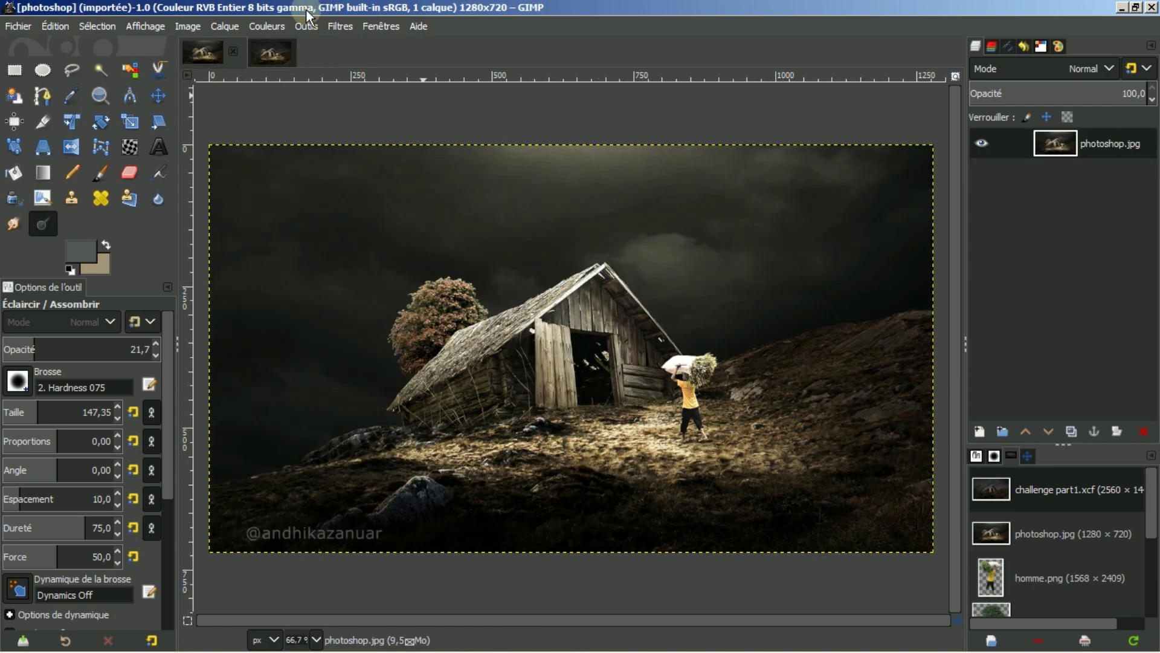
pyautogui.click(285, 54)
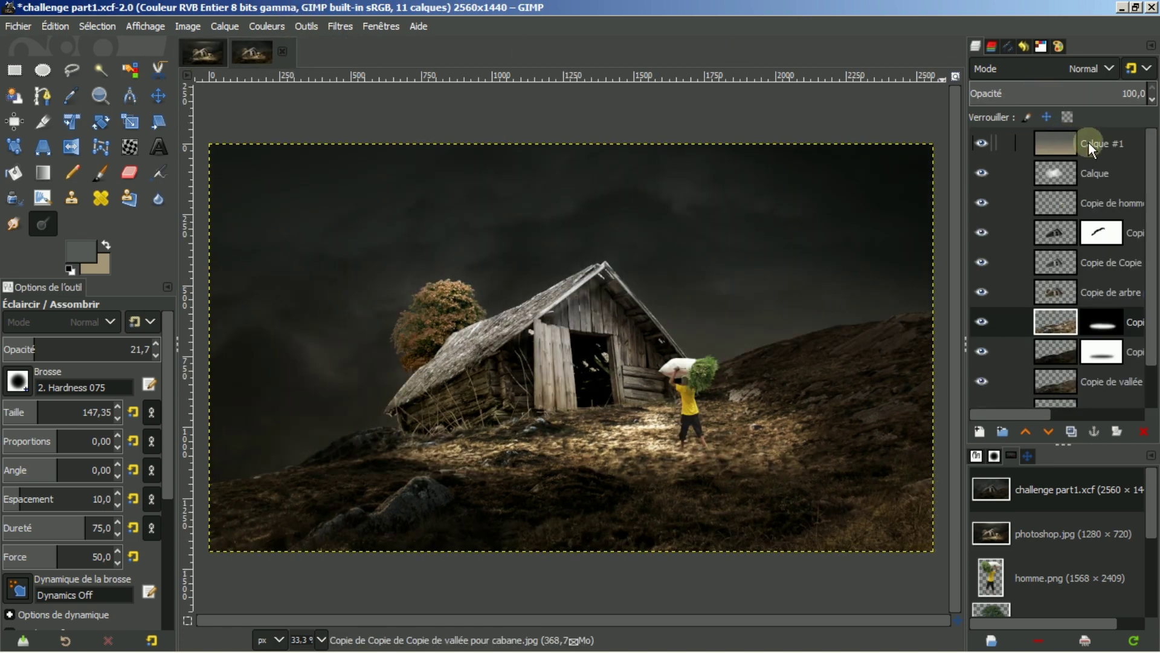
# Add a transparent 2560 × 1440 px layer above the overlay gradient layer Calque #1.
pyautogui.click(1089, 141)
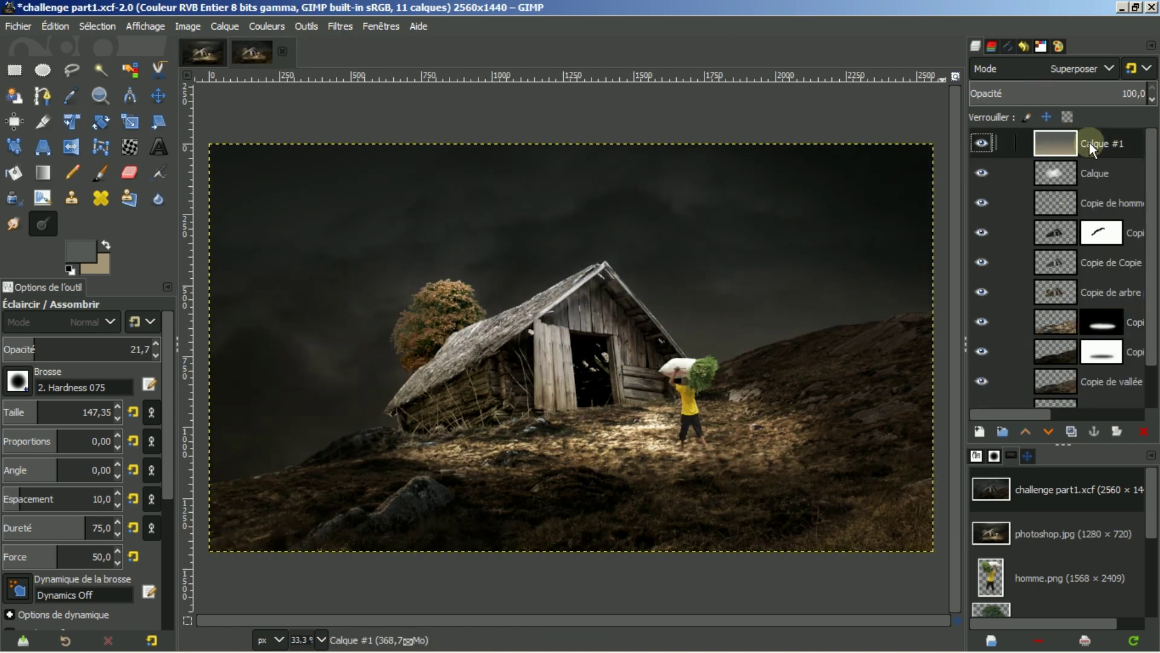
pyautogui.click(976, 429)
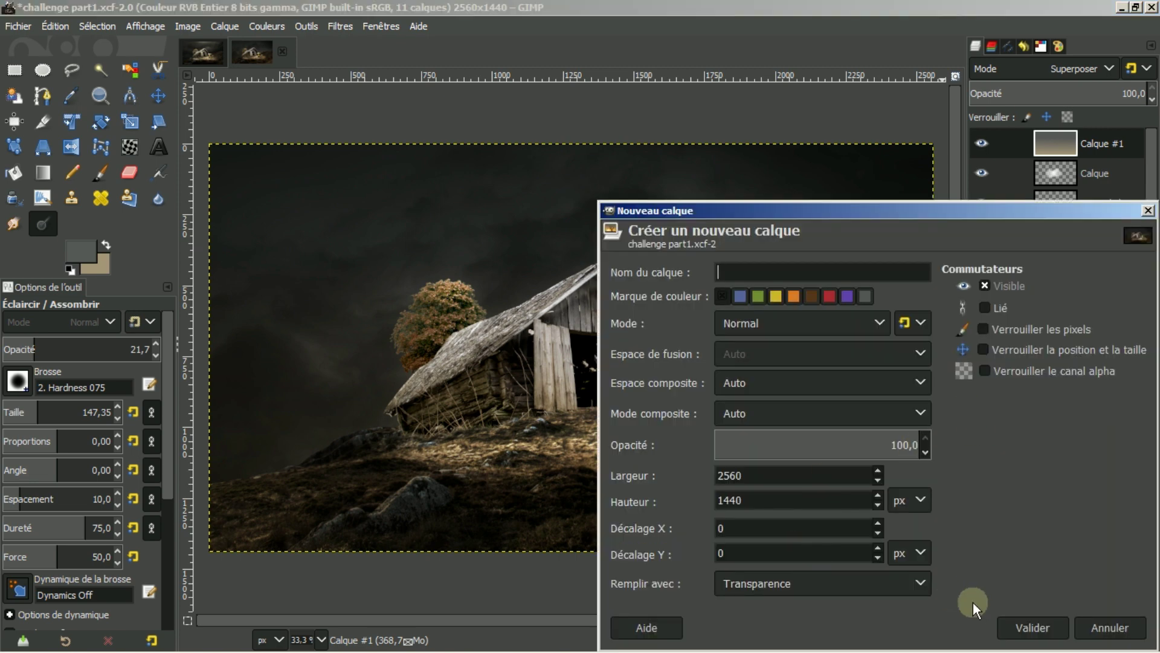
pyautogui.click(1017, 626)
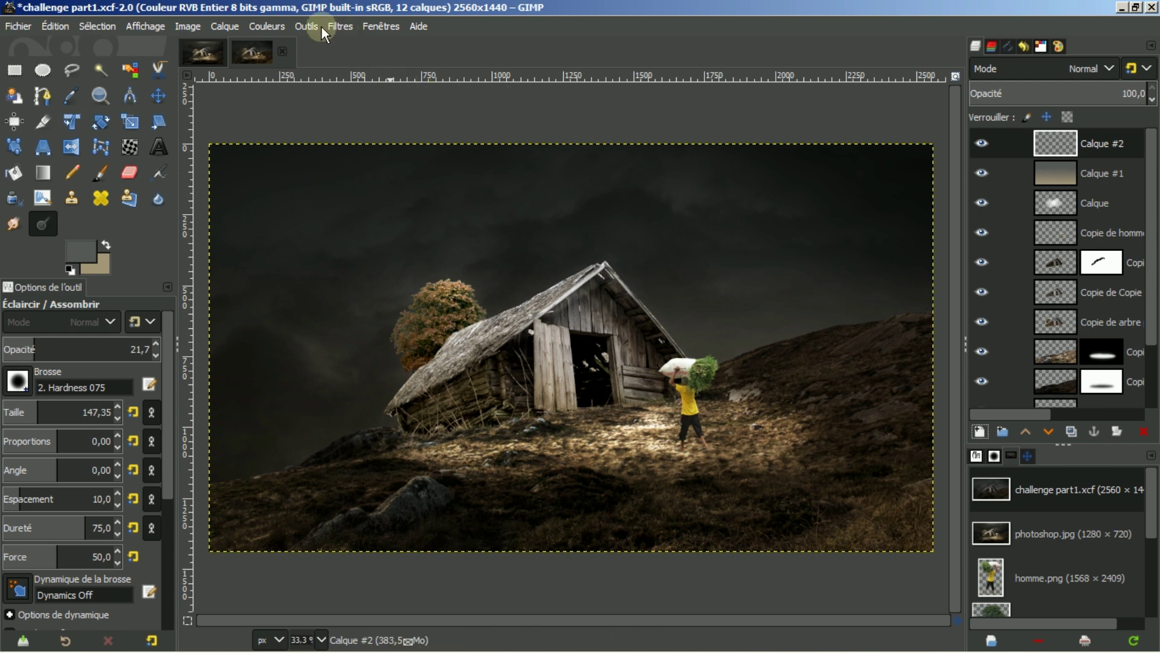
# Apply a black circular vignette to the new top layer with radius 1.805, softness 0.698 and gamma 0.727, and check its effect.
pyautogui.click(347, 26)
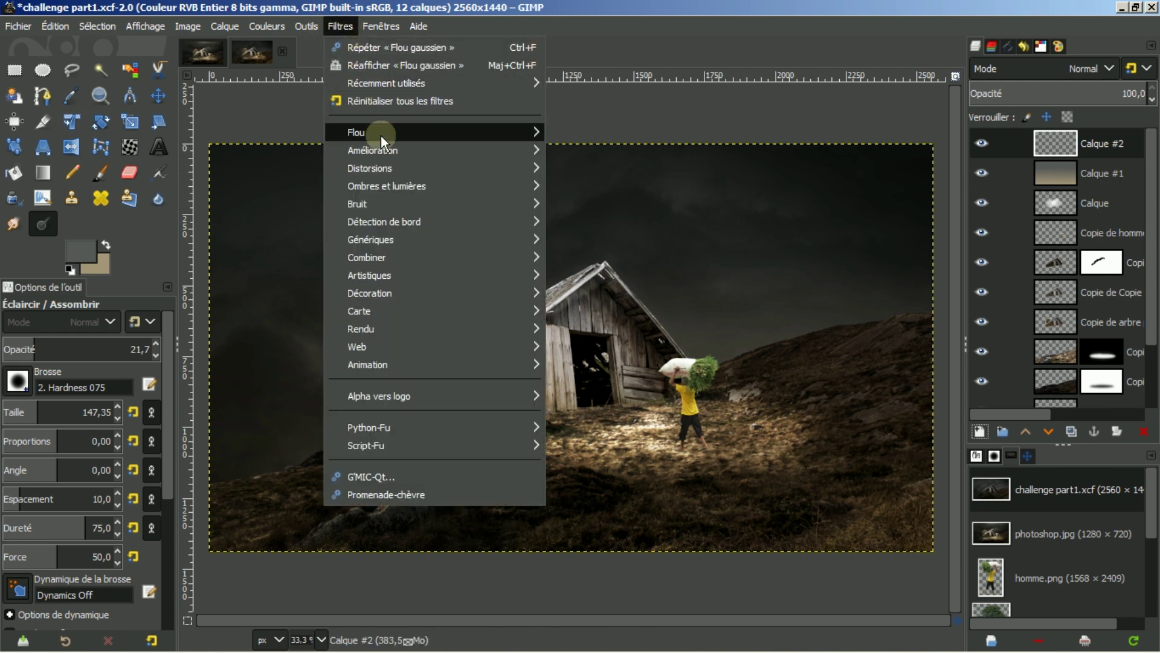
pyautogui.moveTo(390, 186)
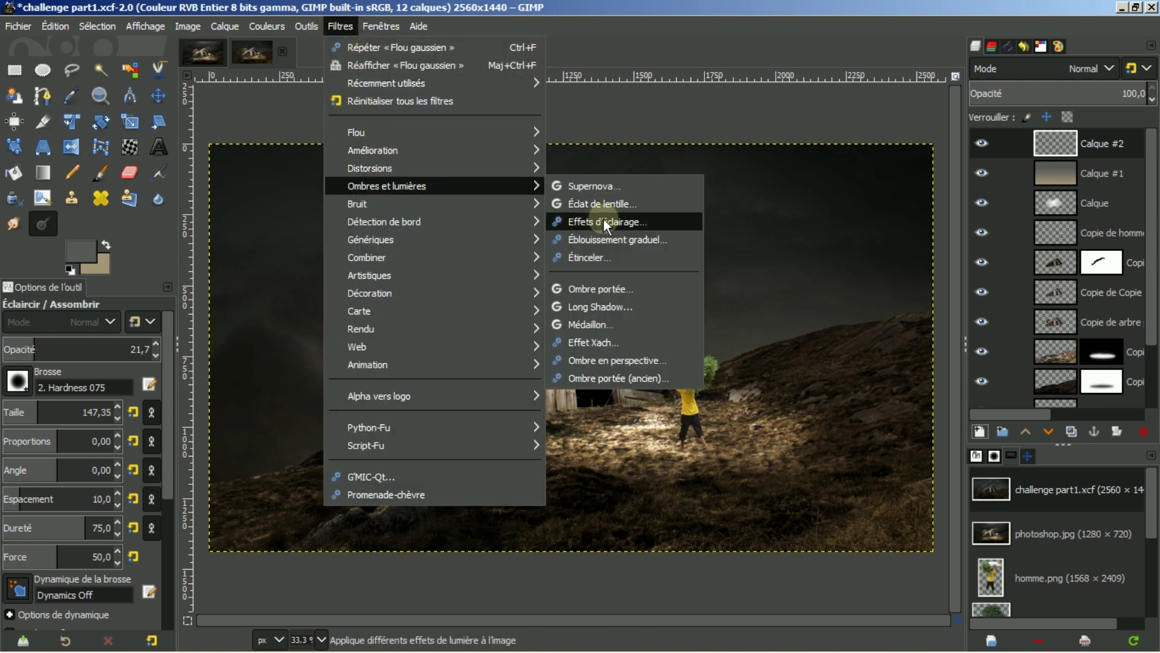
pyautogui.click(582, 324)
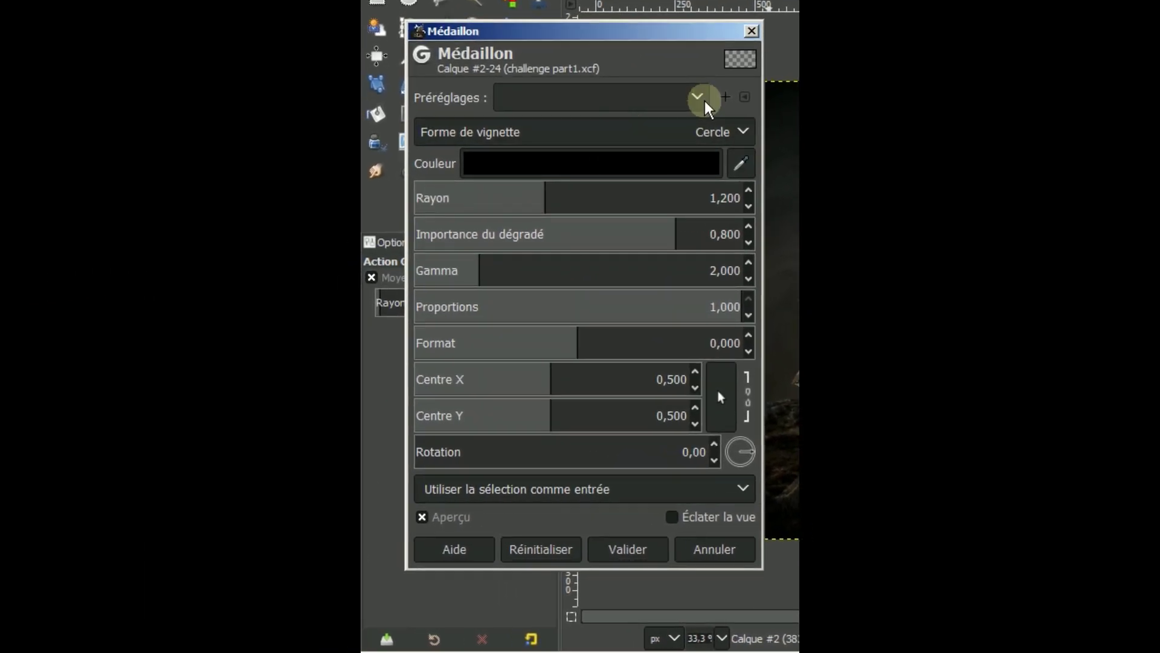
pyautogui.click(699, 98)
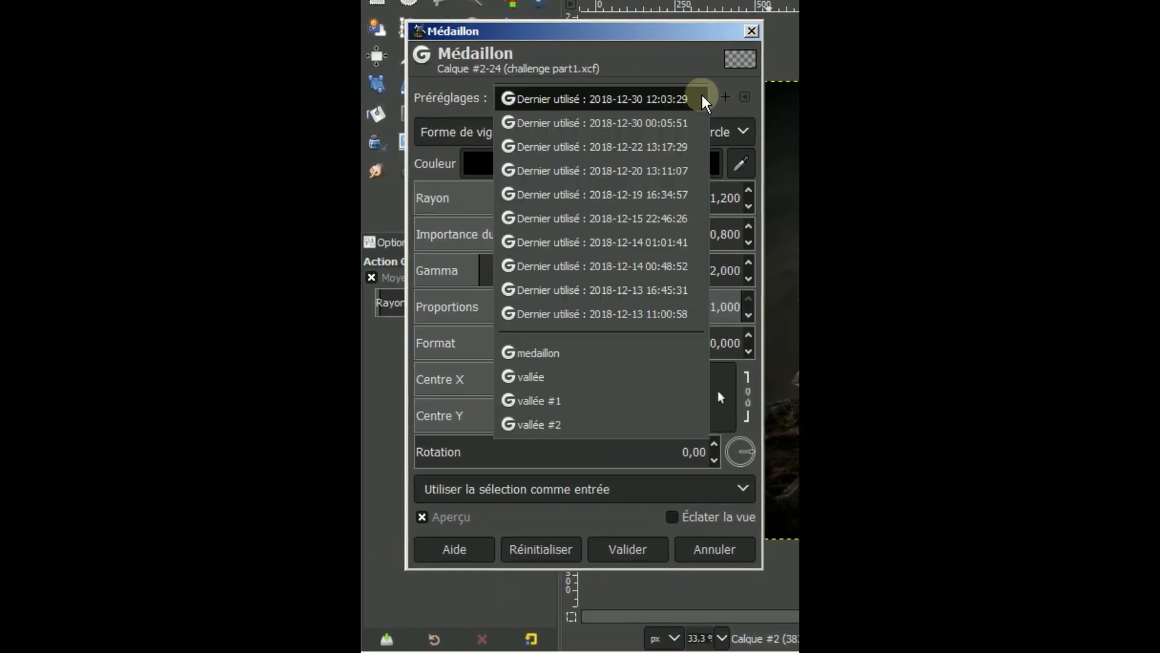
pyautogui.click(645, 100)
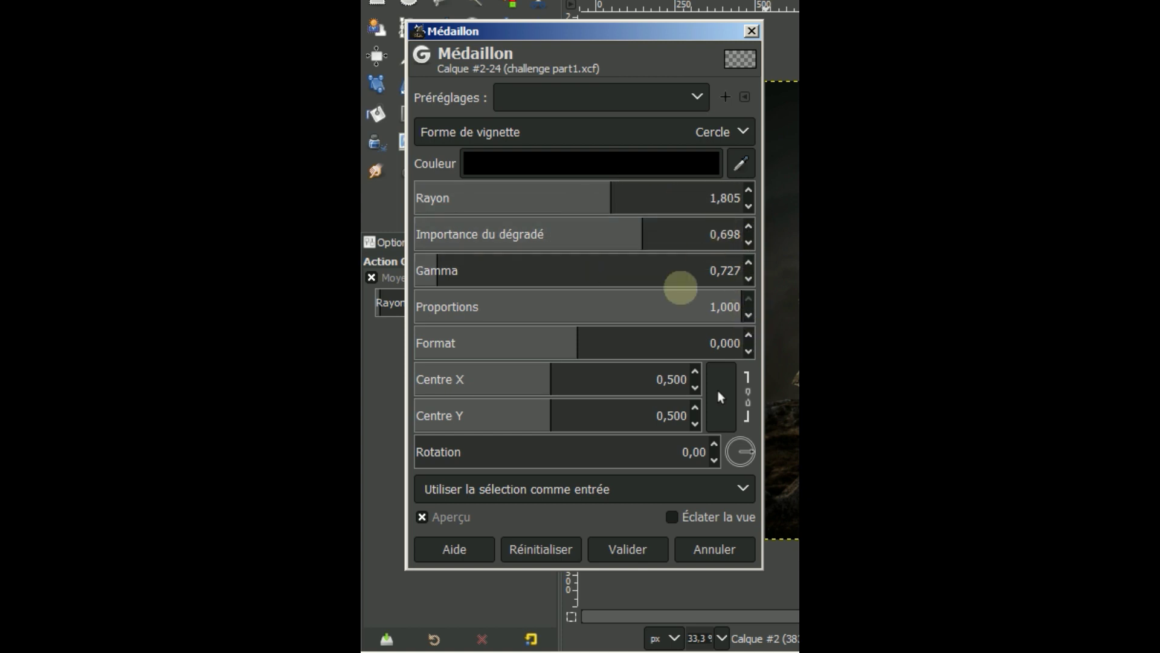
pyautogui.click(584, 544)
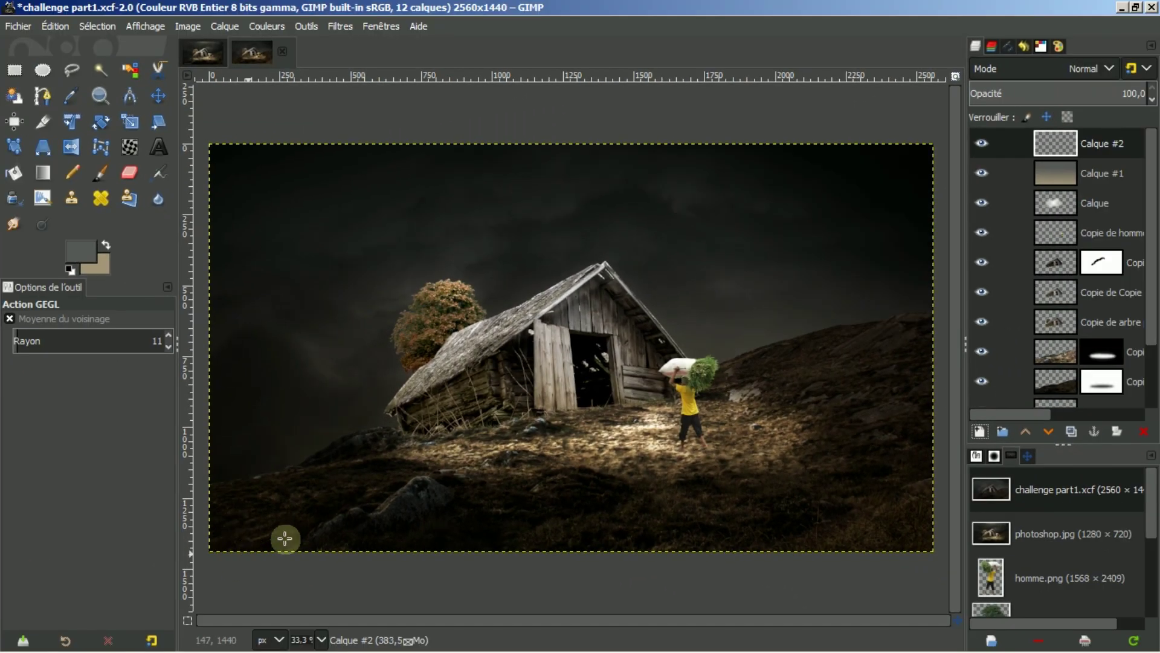
pyautogui.click(981, 144)
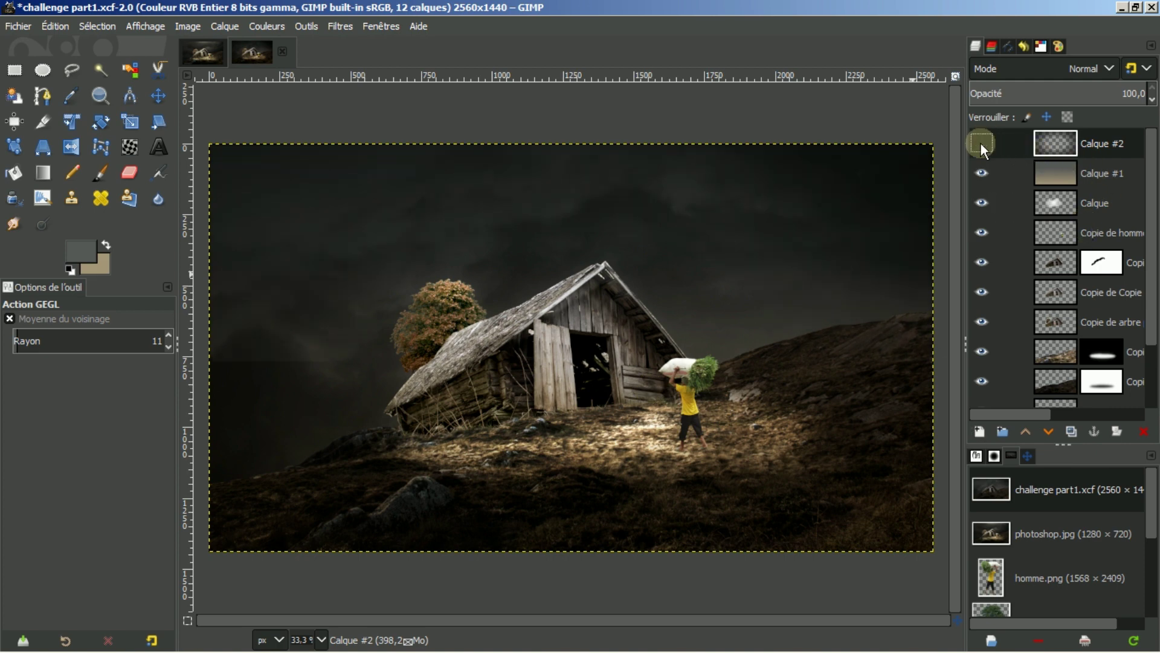
pyautogui.click(981, 144)
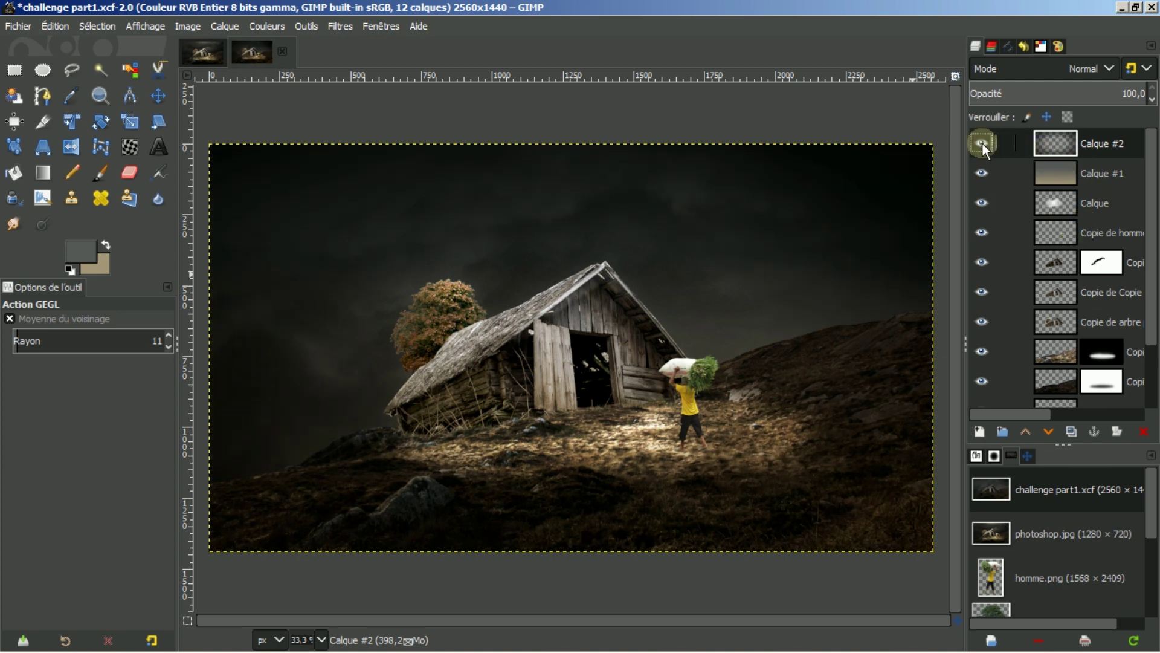
# Duplicate the soft-light layer Calque, set the copy's opacity to 17.1, and compare the composite with photoshop.jpg.
pyautogui.click(1058, 201)
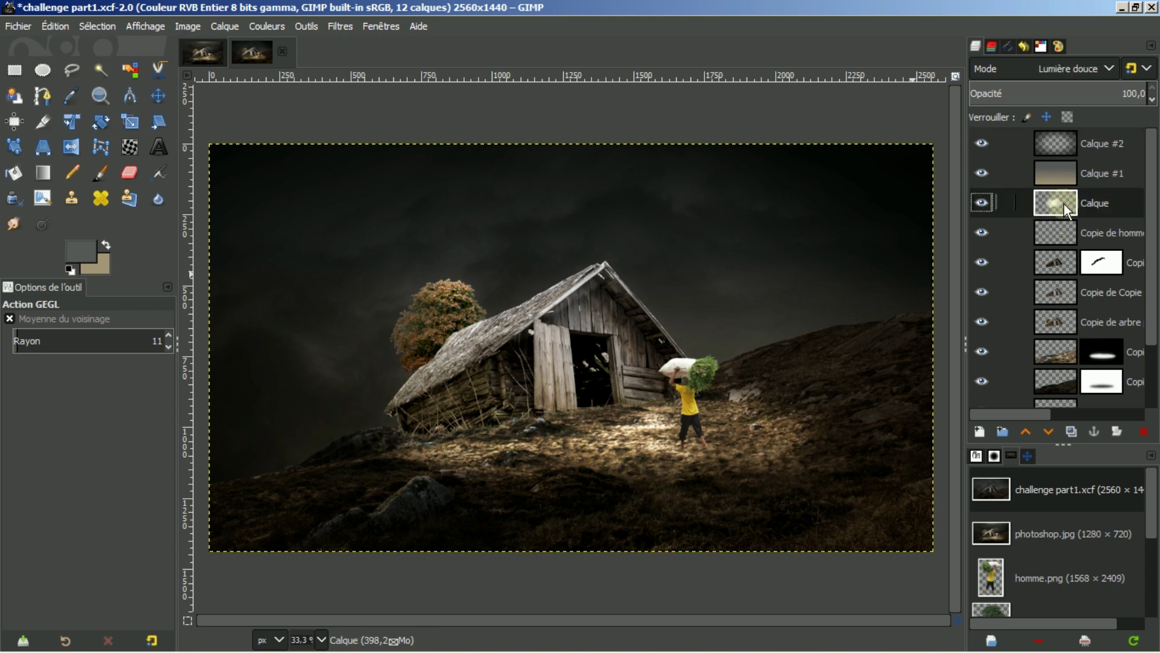
pyautogui.click(982, 201)
pyautogui.click(982, 201)
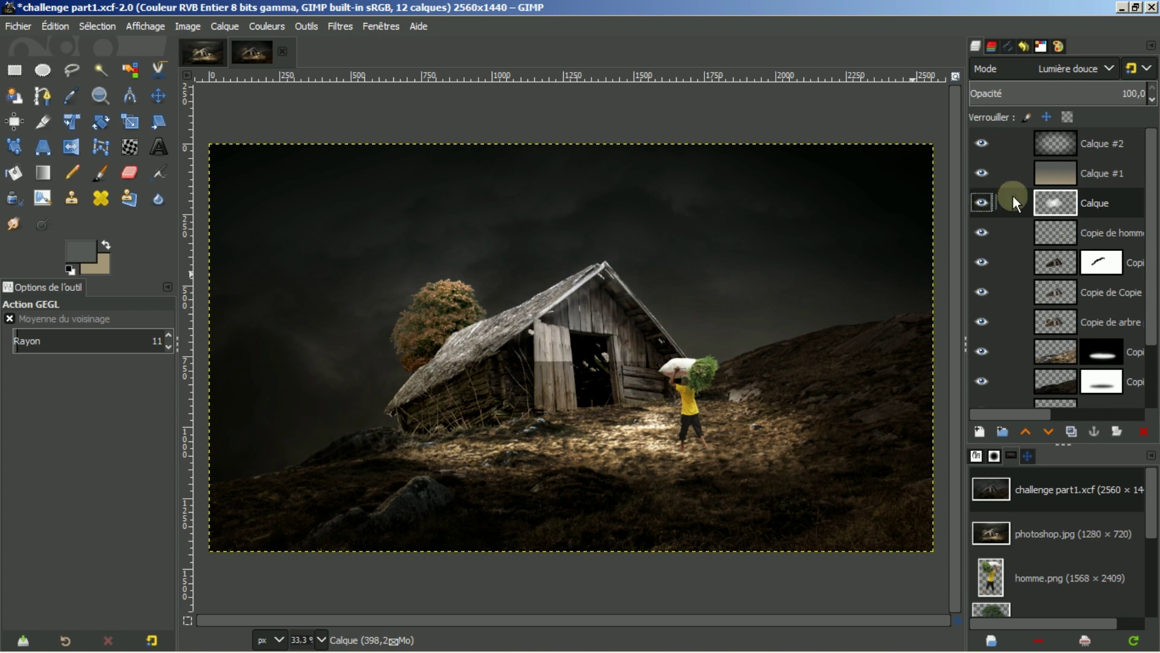
pyautogui.click(1071, 432)
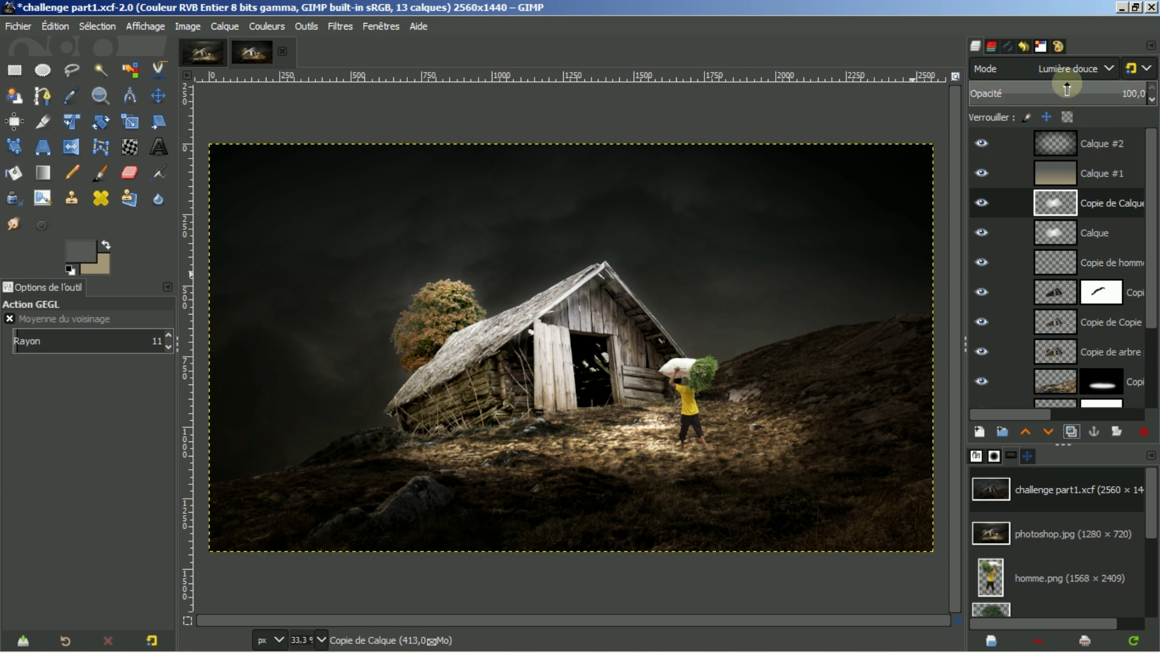
pyautogui.moveTo(1067, 89); pyautogui.dragTo(1010, 92)
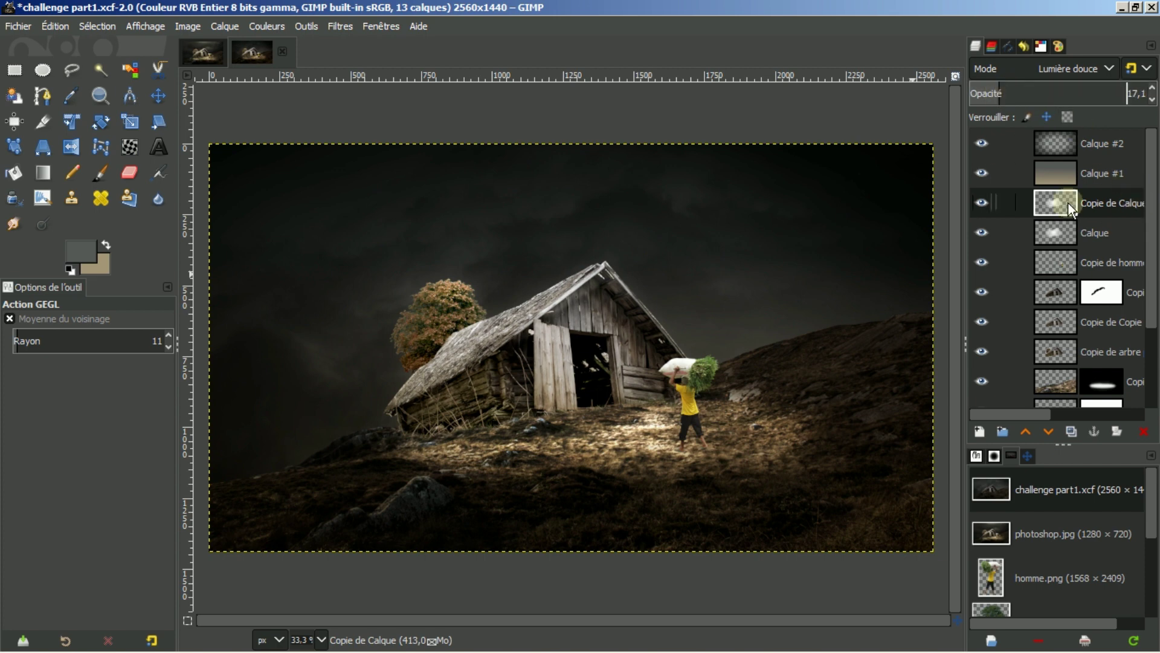
pyautogui.click(203, 53)
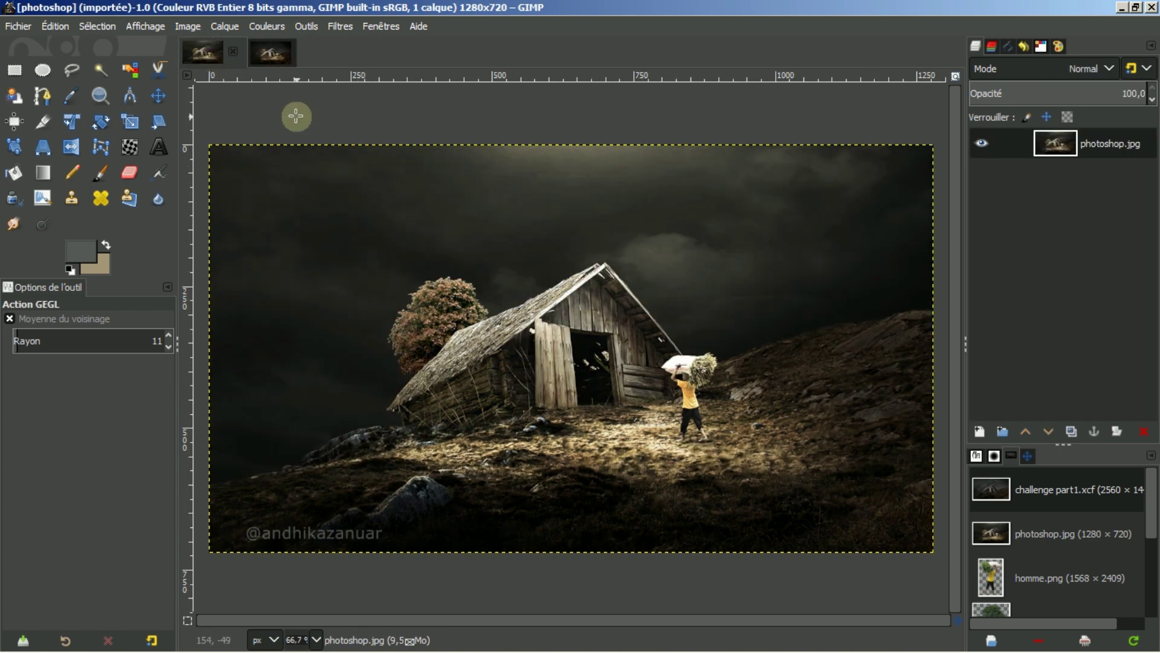
pyautogui.click(272, 53)
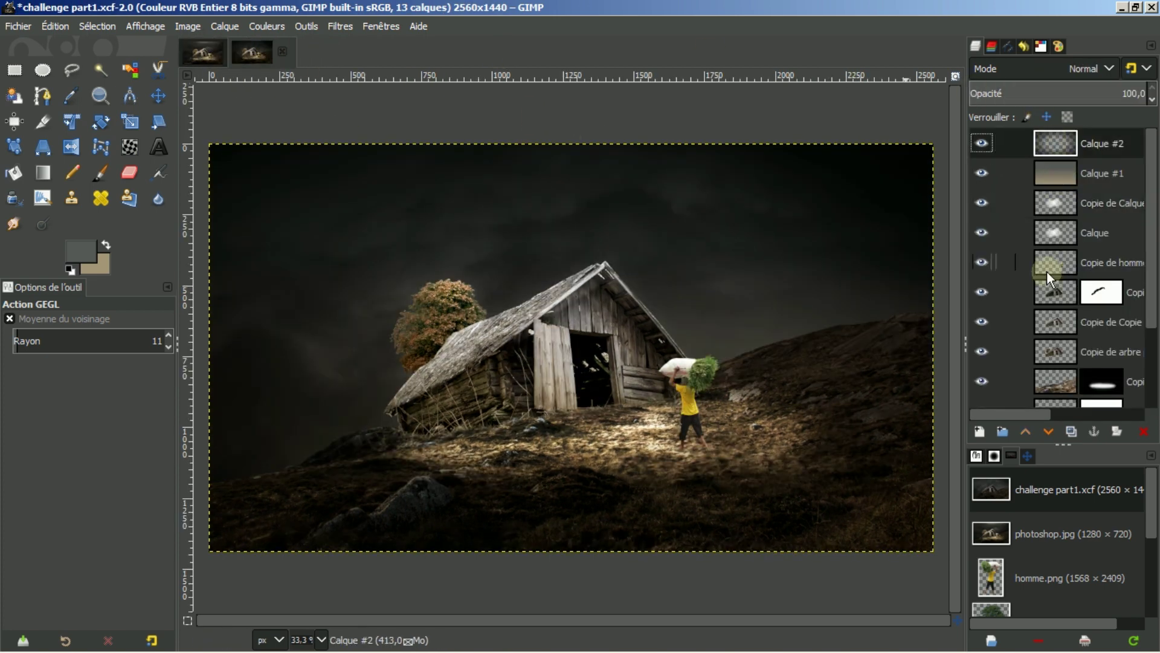
# Add a transparent 2560 × 1440 px layer above the vignette and paint a white 2026.14 px brush spot at the sky's upper edge.
pyautogui.click(979, 431)
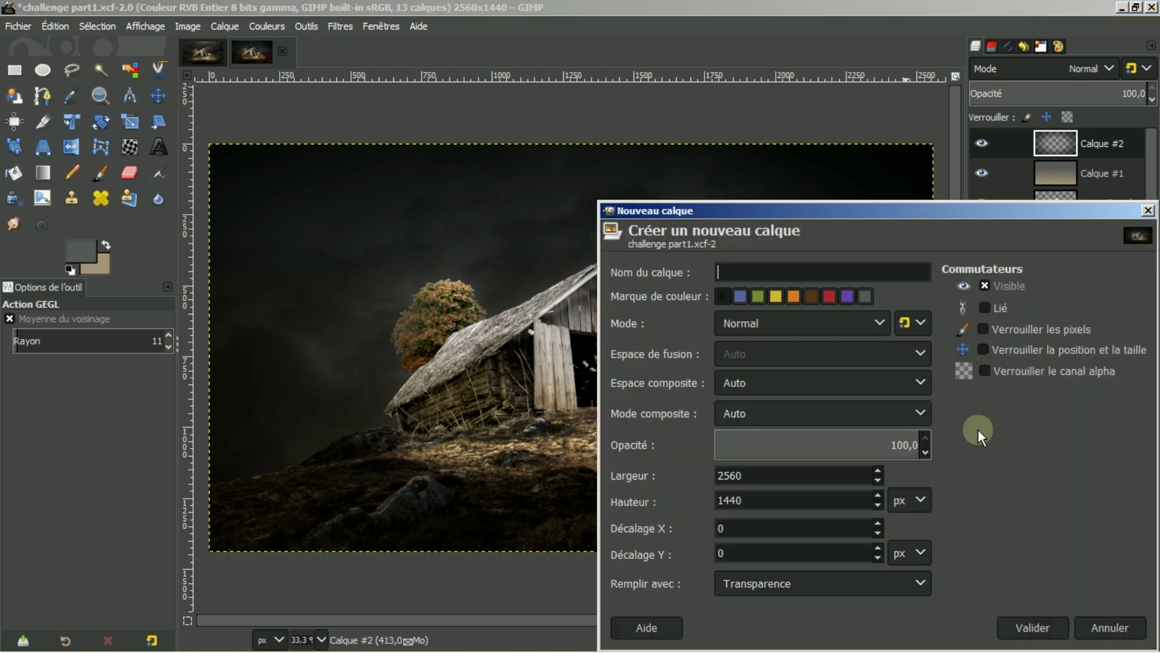
pyautogui.click(1030, 627)
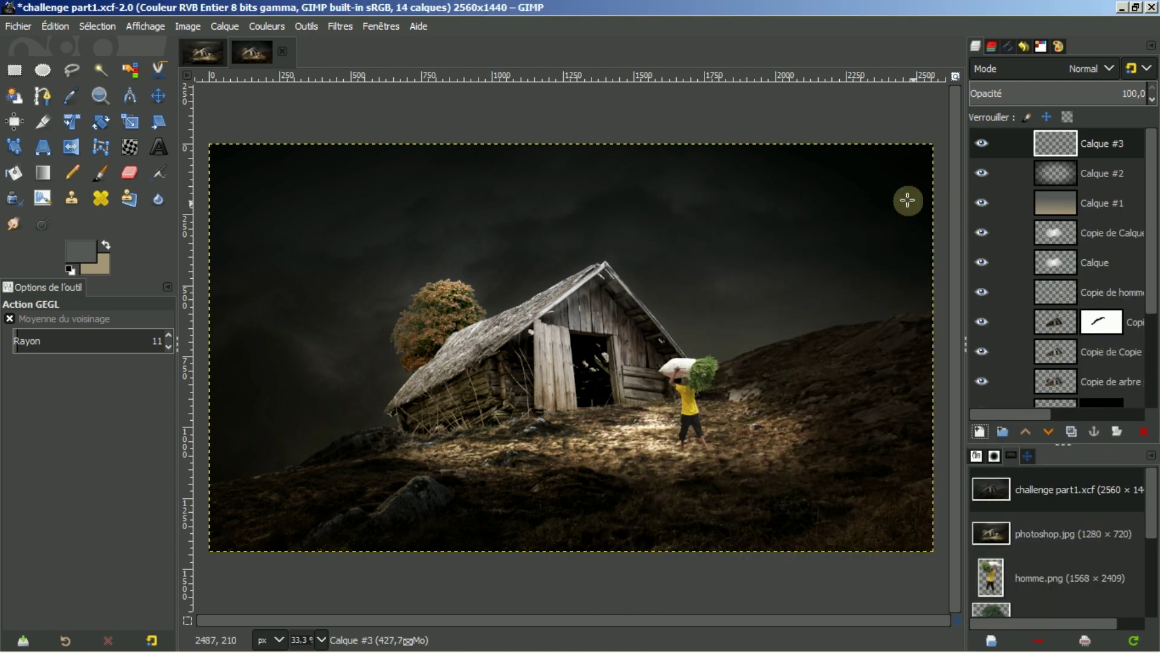
pyautogui.click(70, 269)
pyautogui.click(105, 244)
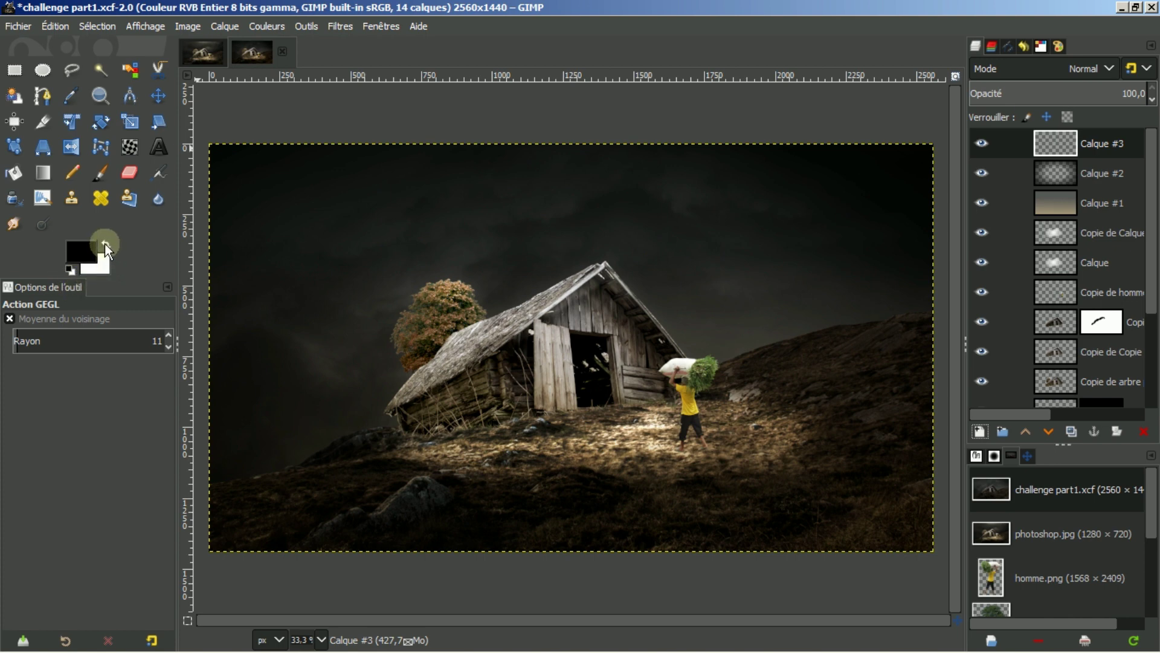
pyautogui.click(100, 171)
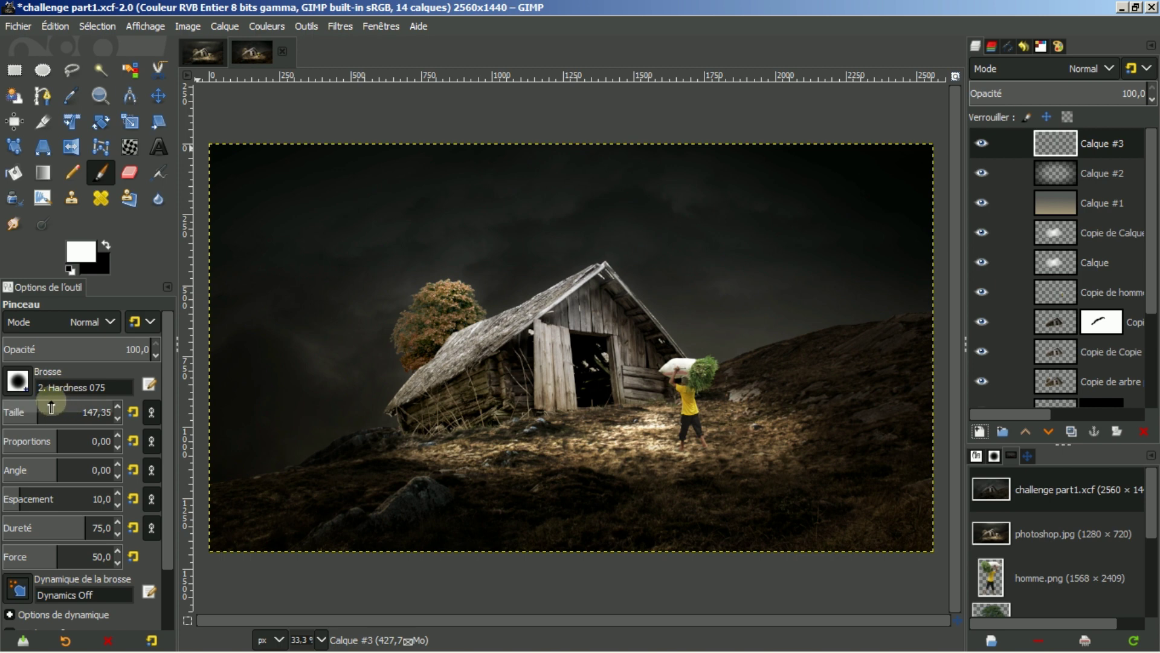
pyautogui.moveTo(51, 409); pyautogui.dragTo(172, 410)
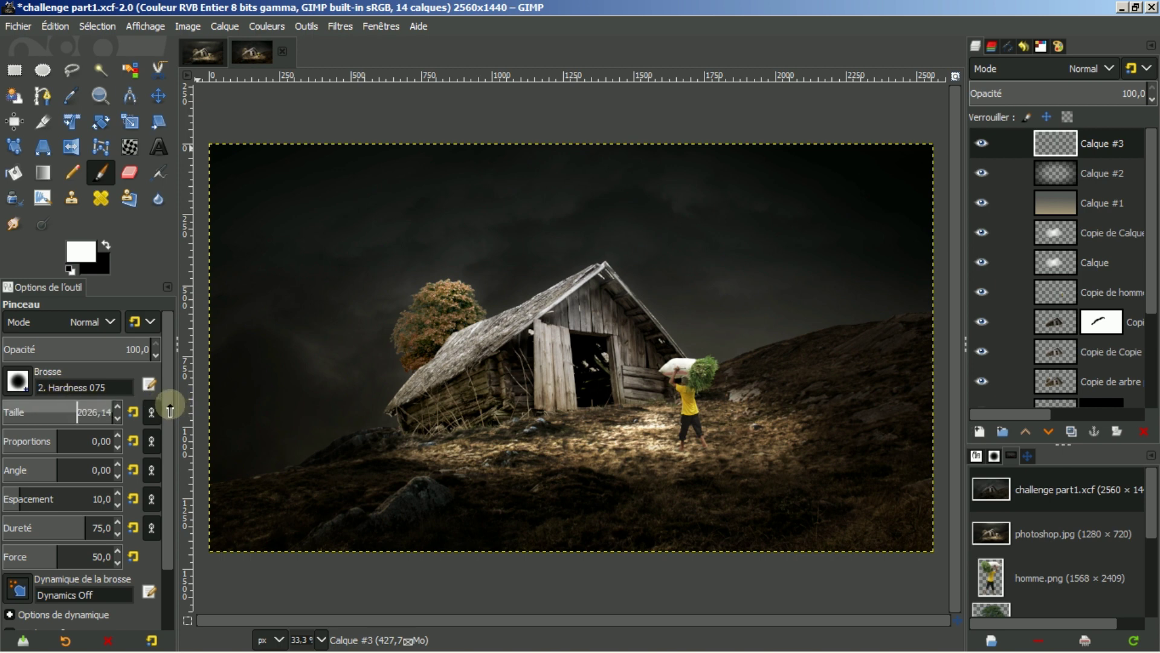
pyautogui.click(582, 144)
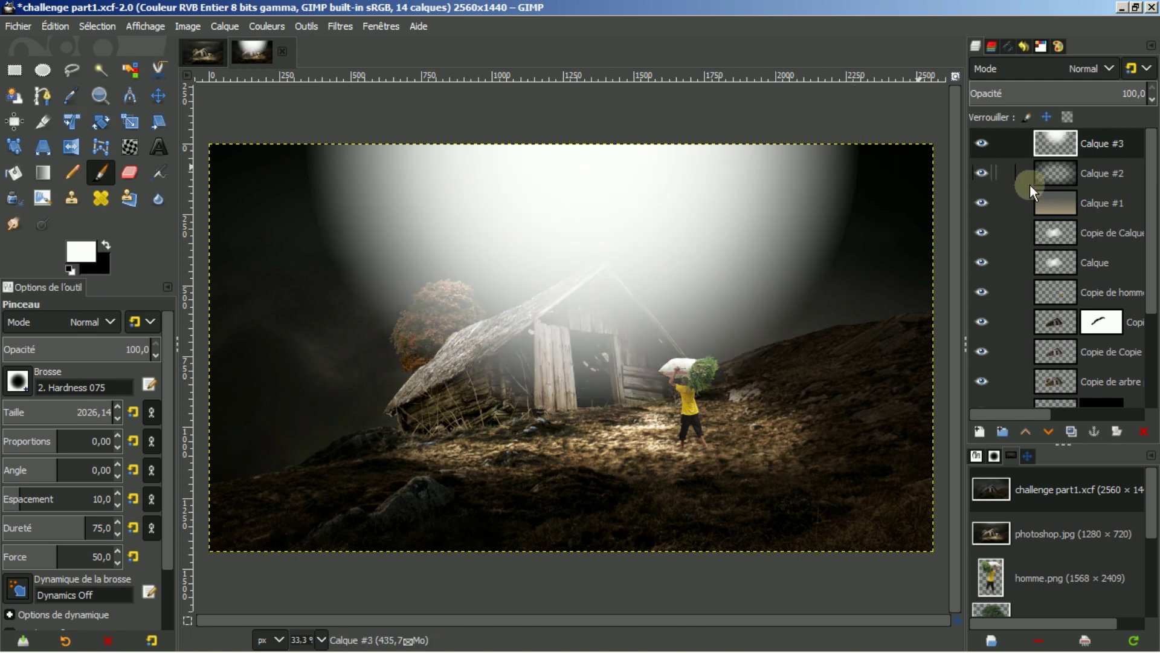
# Apply a Gaussian blur of 25.18 in X and Y to the white spot layer Calque #3.
pyautogui.click(340, 26)
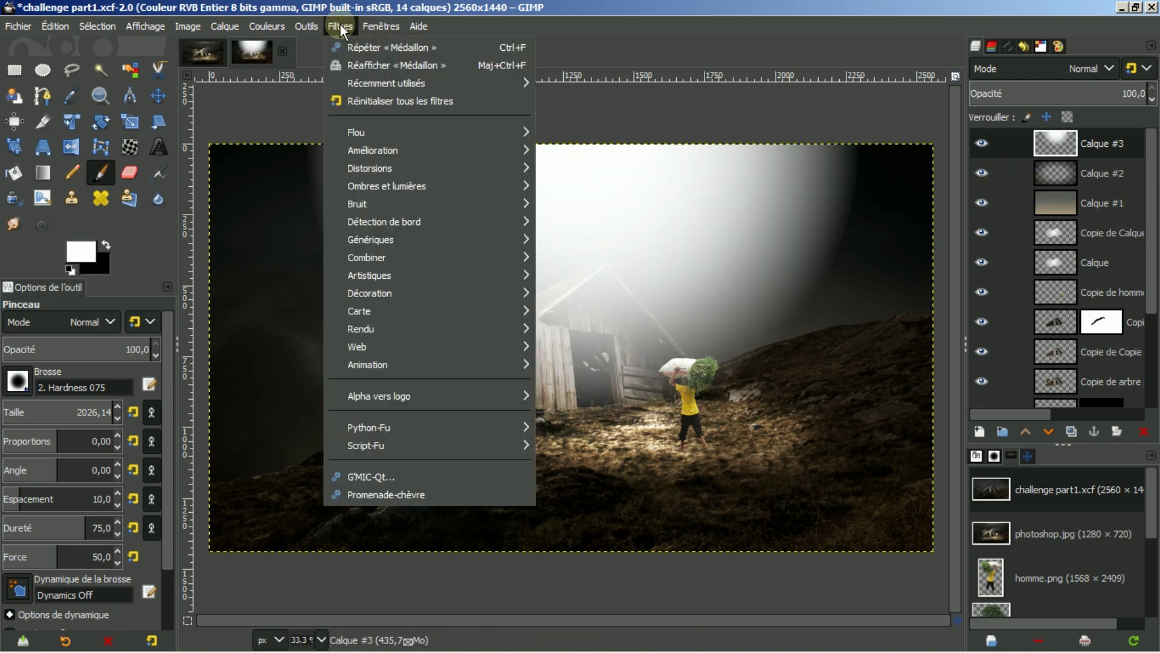
pyautogui.moveTo(387, 132)
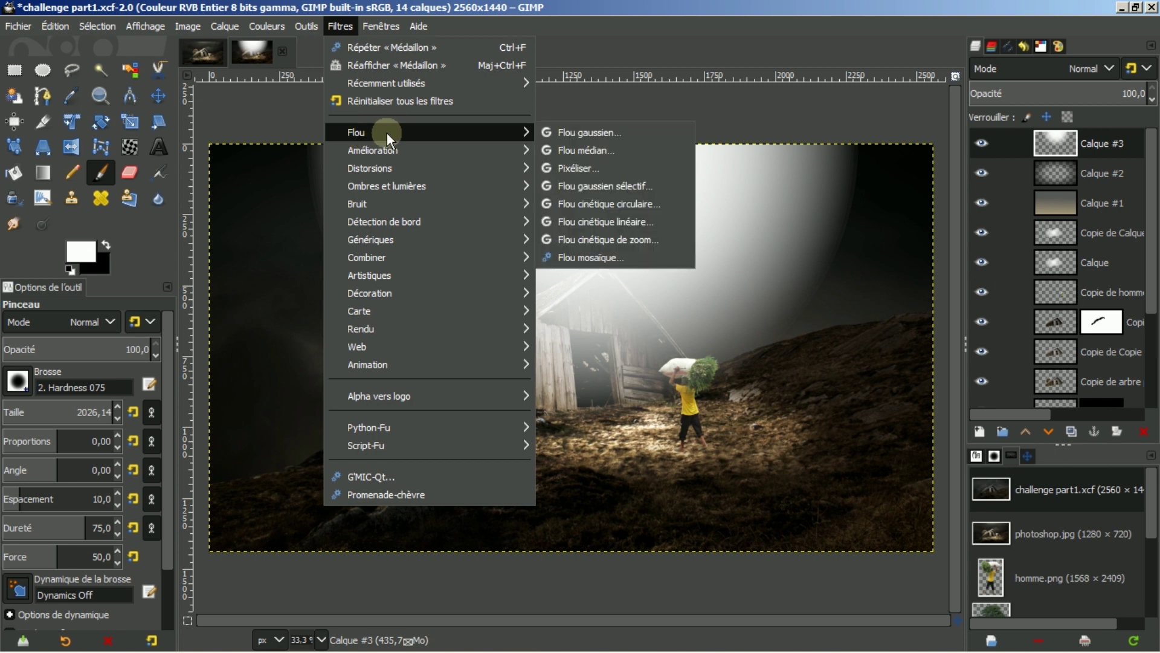
pyautogui.click(574, 132)
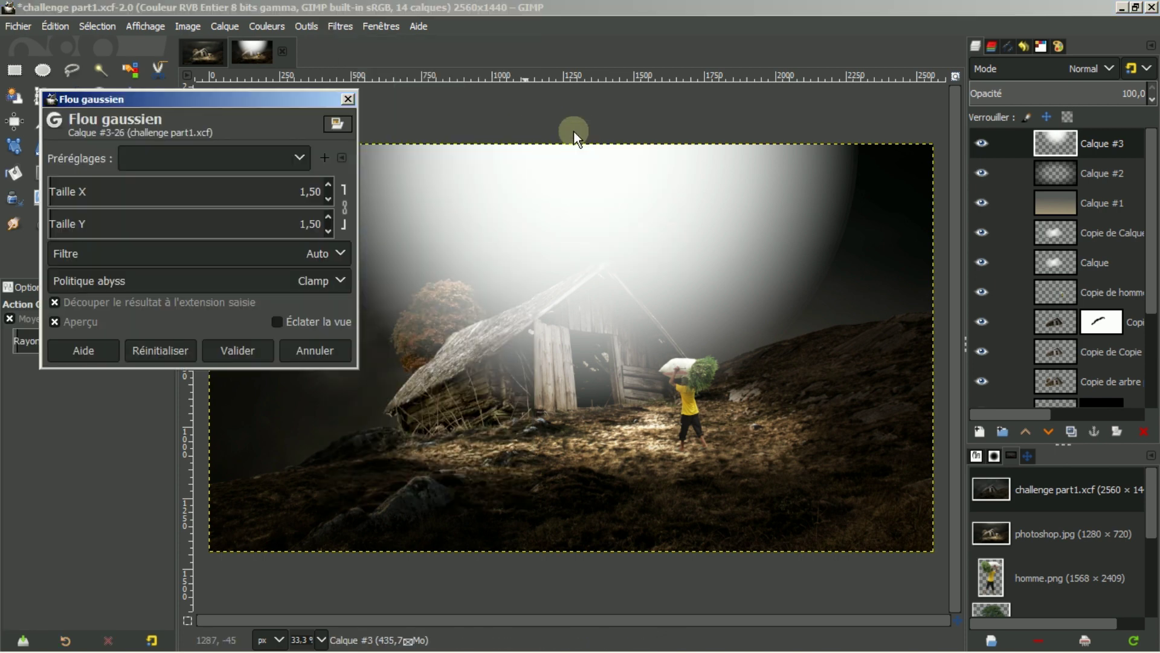
pyautogui.click(118, 180)
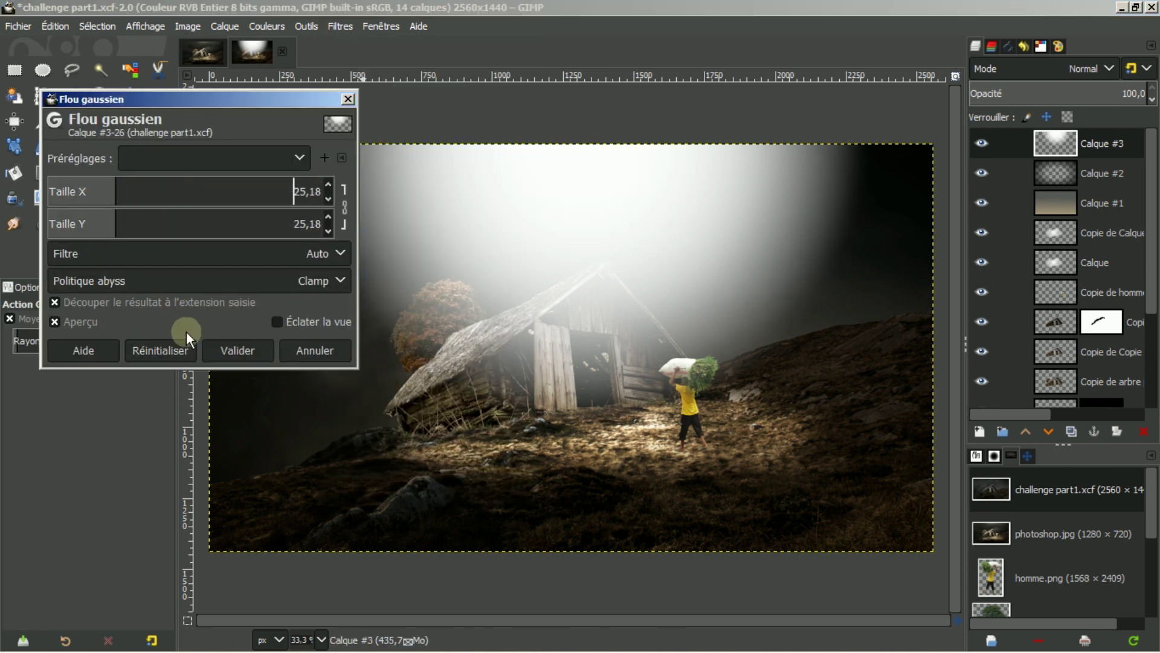
pyautogui.click(213, 348)
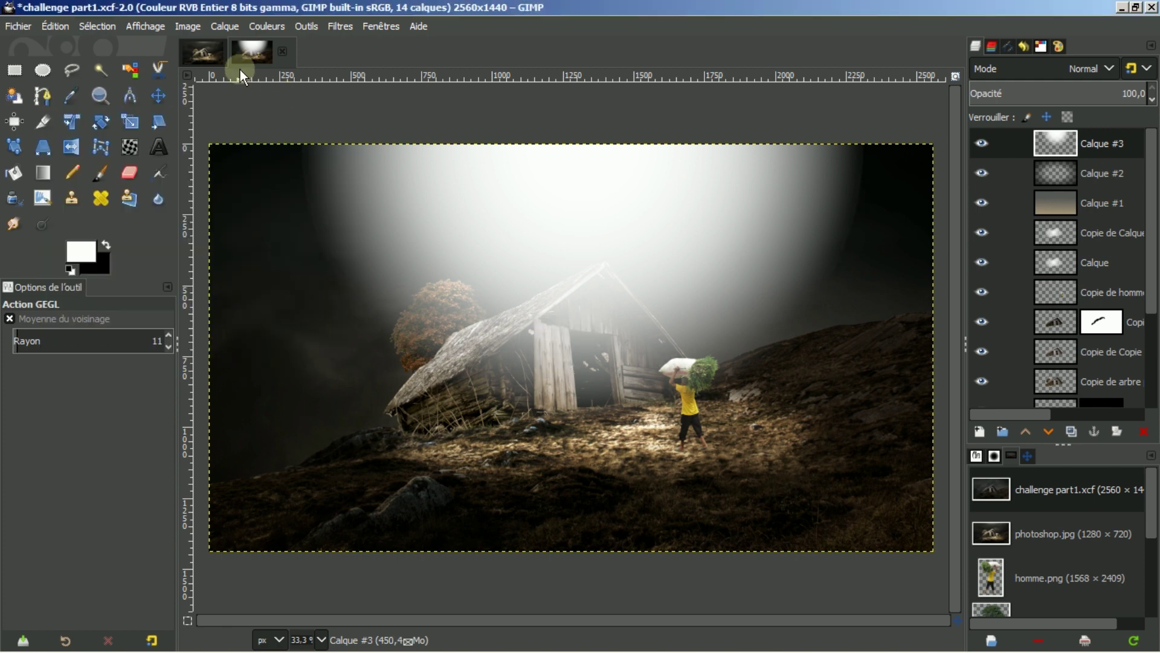
# Move the white glow up until only its lower edge shows in the sky, and fit the layer to the image size.
pyautogui.click(166, 94)
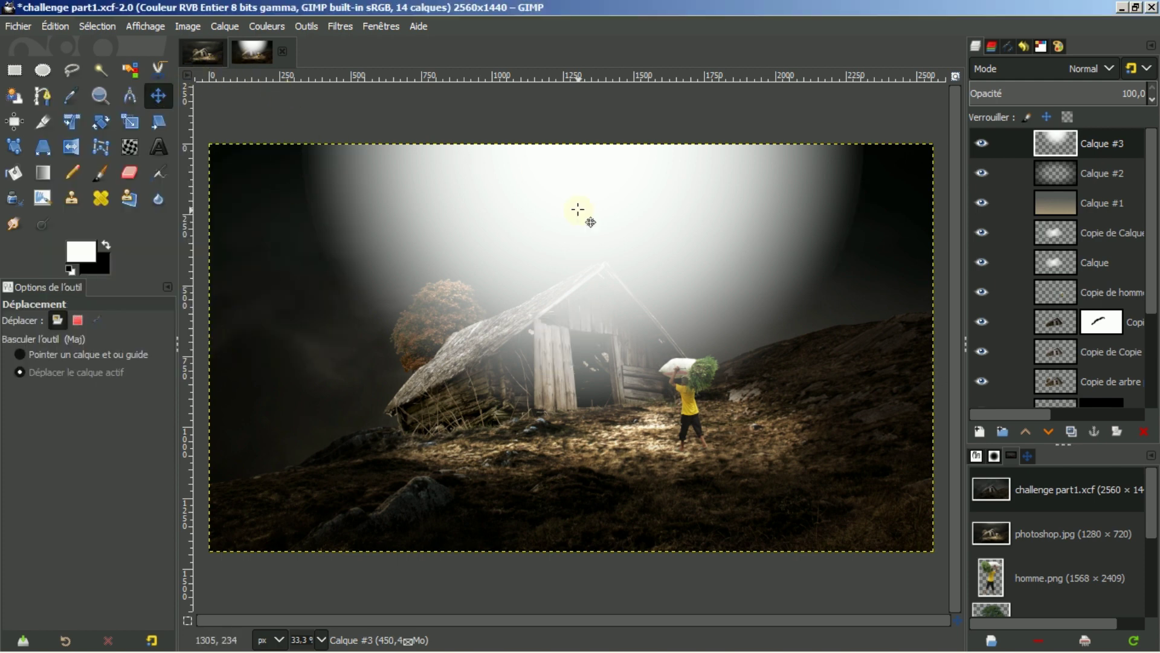
pyautogui.moveTo(600, 227); pyautogui.dragTo(616, 121)
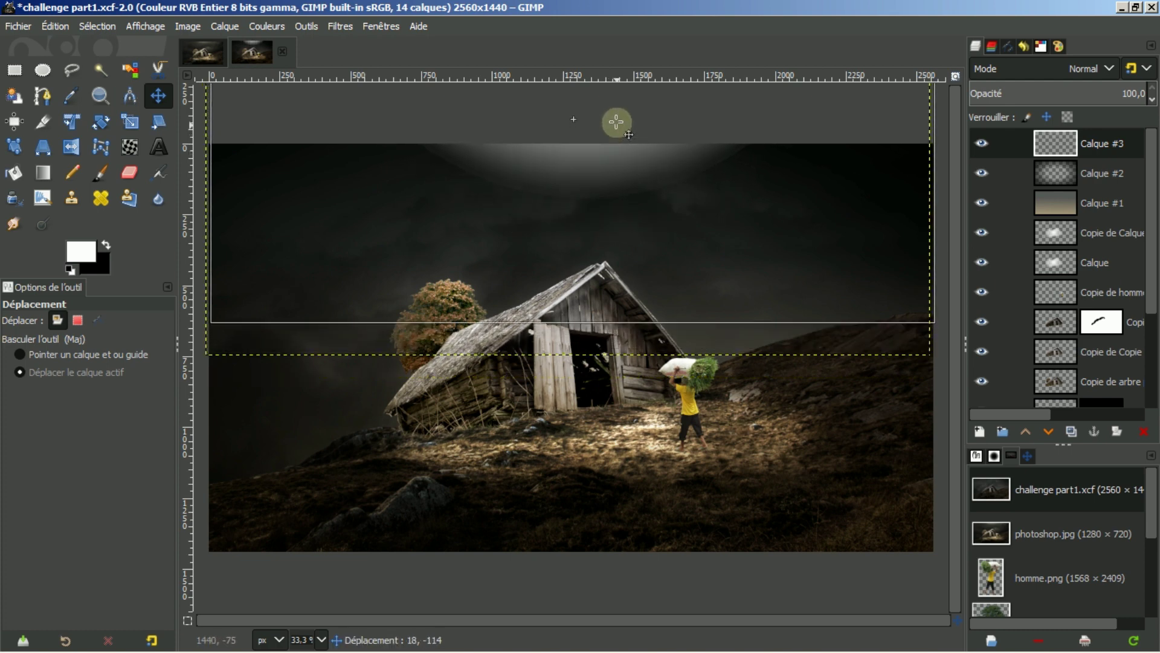
pyautogui.rightClick(1111, 138)
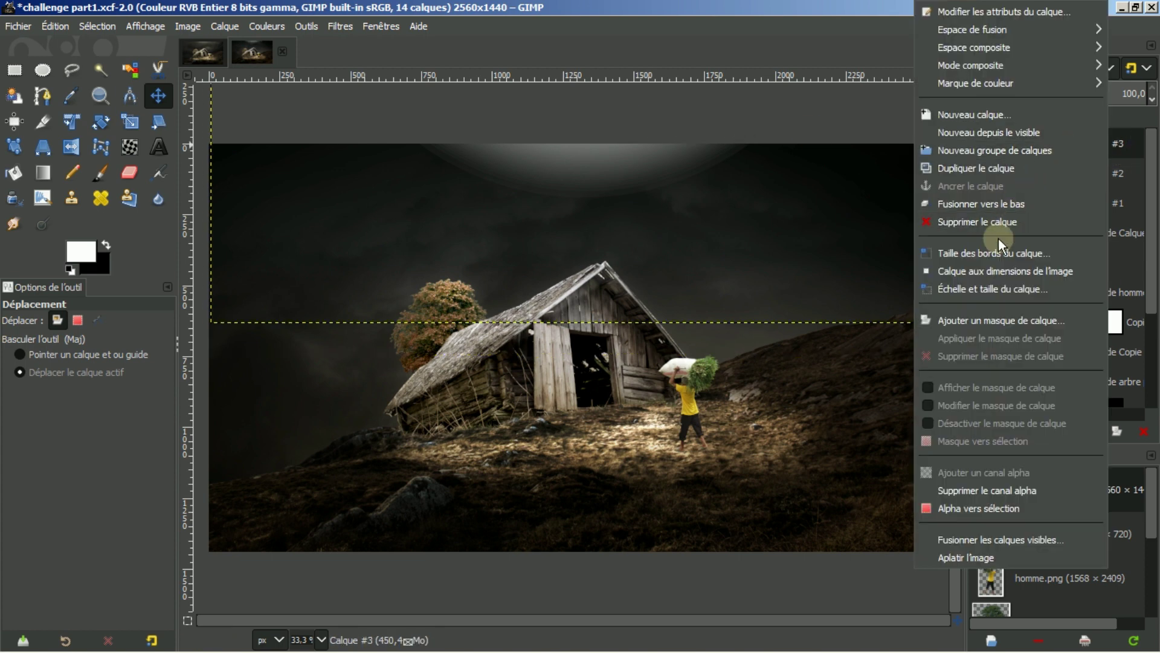
pyautogui.click(985, 271)
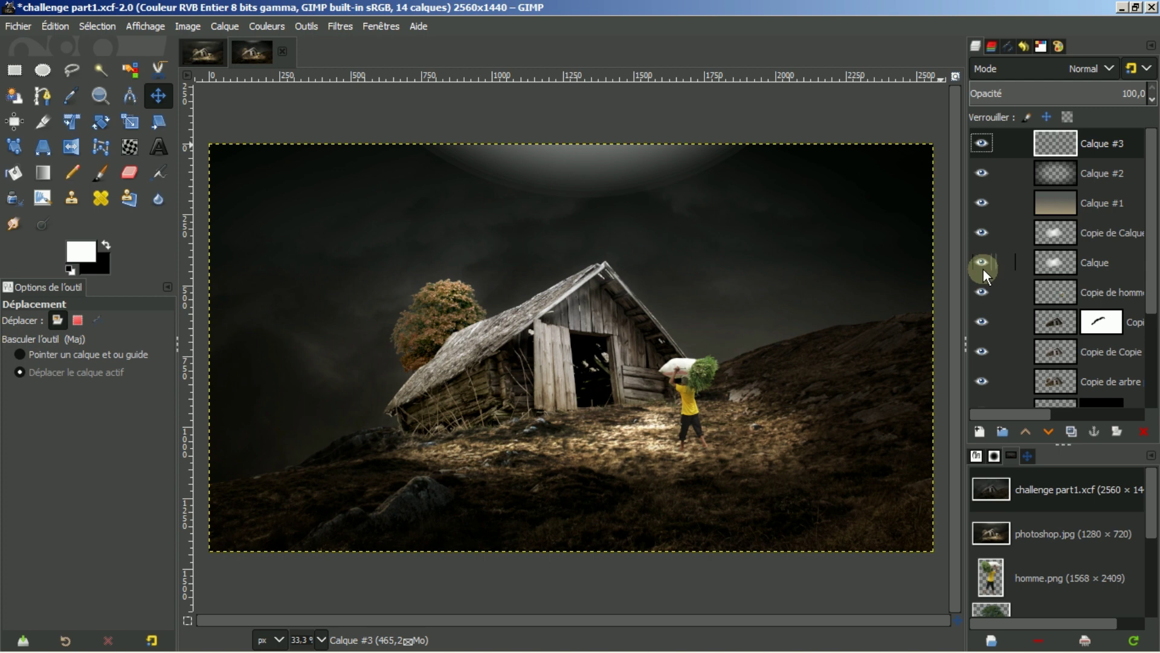
# Check the glow layer's effect, and hide the vignette, the overlay gradient and both soft-light layers.
pyautogui.click(981, 142)
pyautogui.click(981, 143)
pyautogui.click(981, 173)
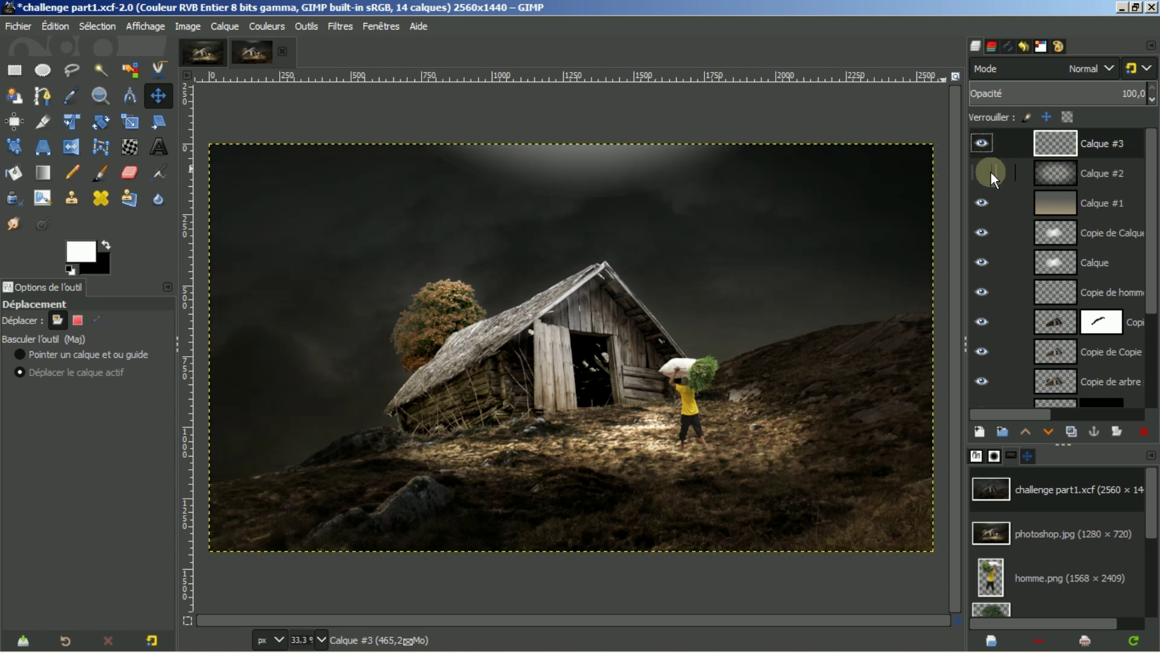
pyautogui.click(980, 202)
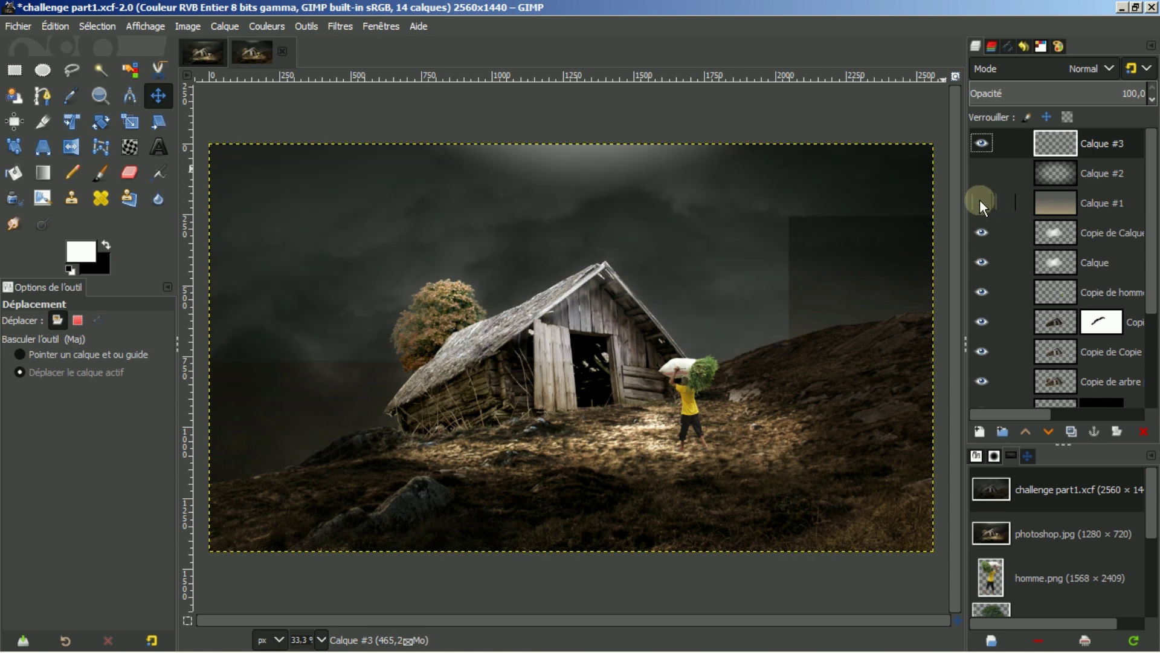
pyautogui.click(981, 230)
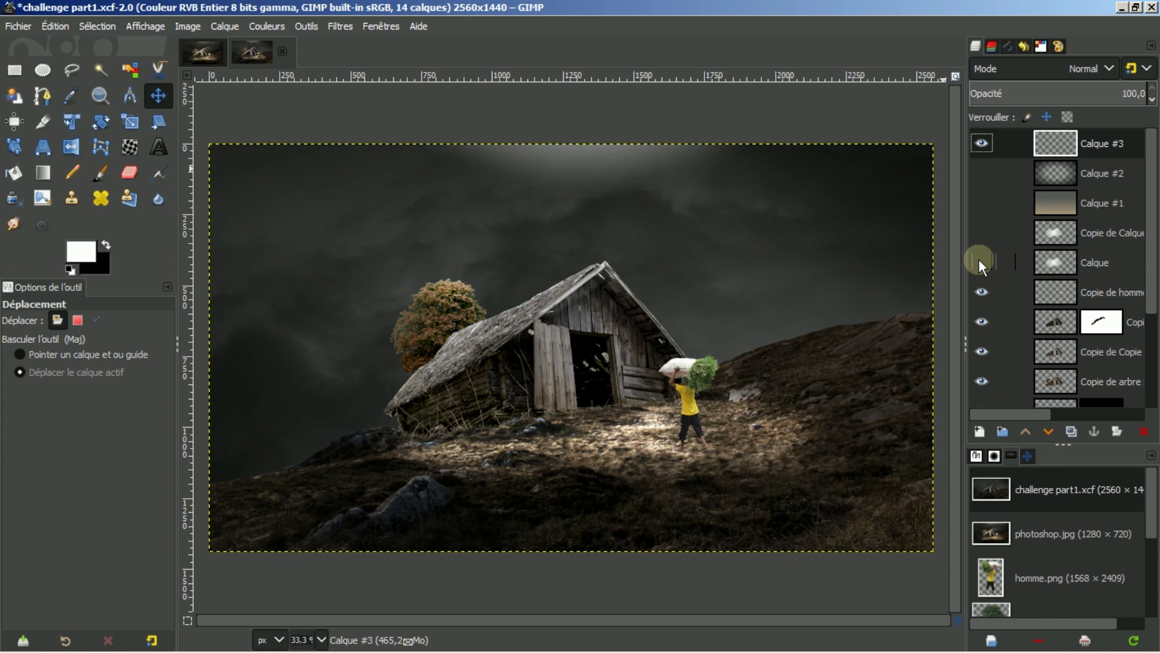
pyautogui.click(981, 292)
pyautogui.click(1054, 172)
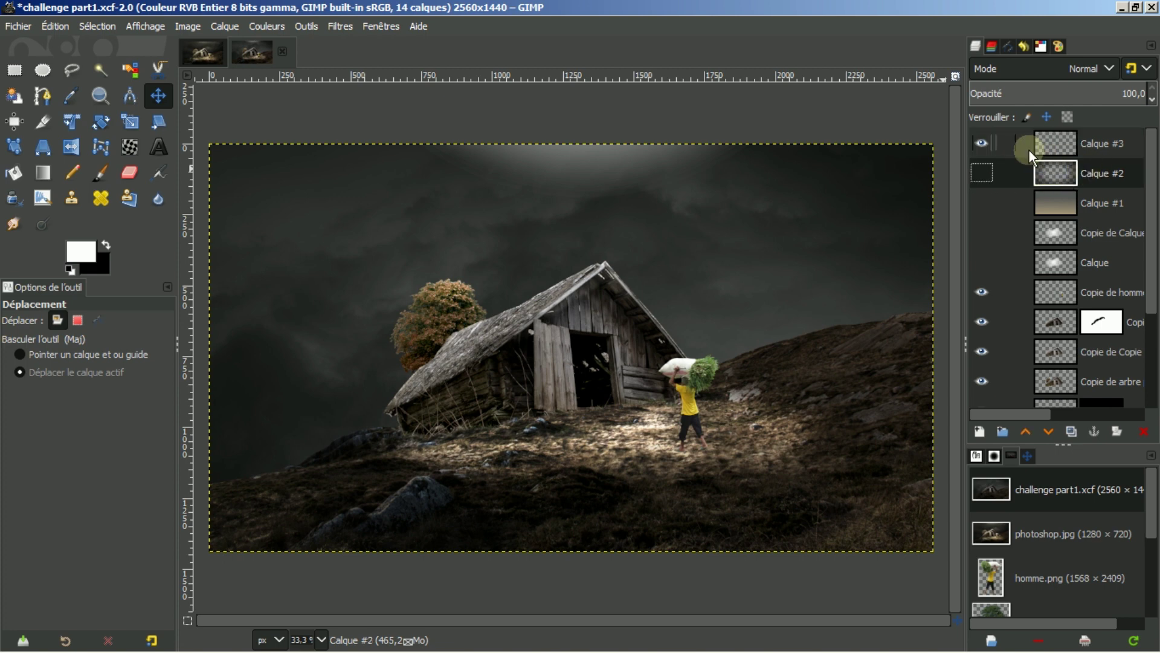
pyautogui.rightClick(1053, 172)
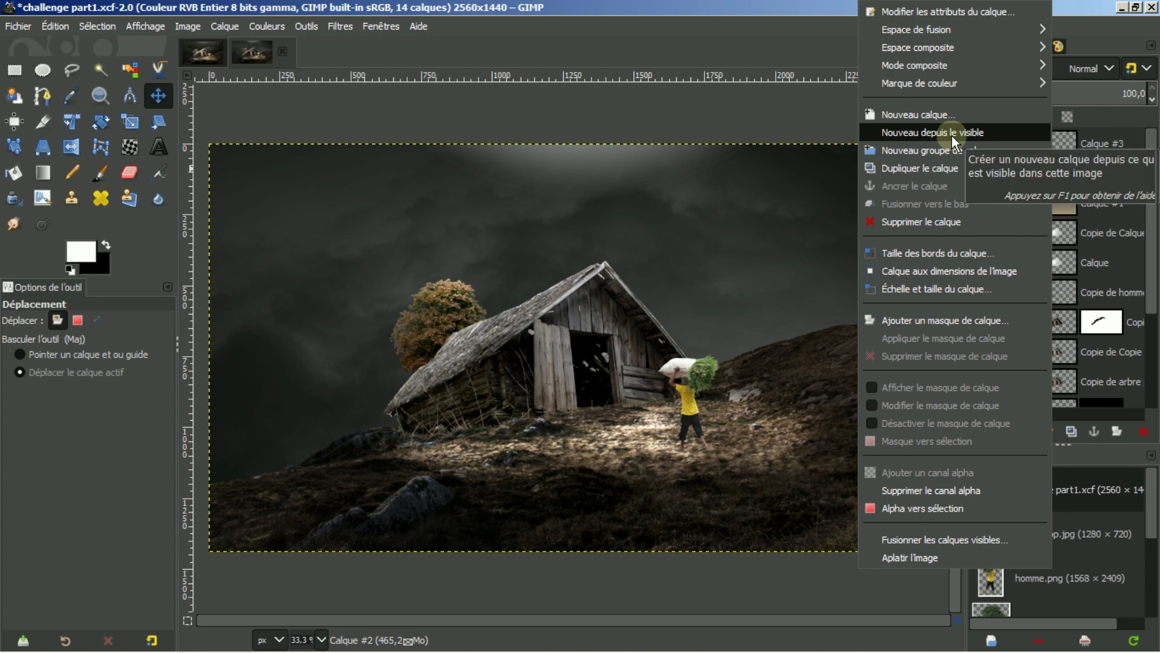
pyautogui.click(828, 117)
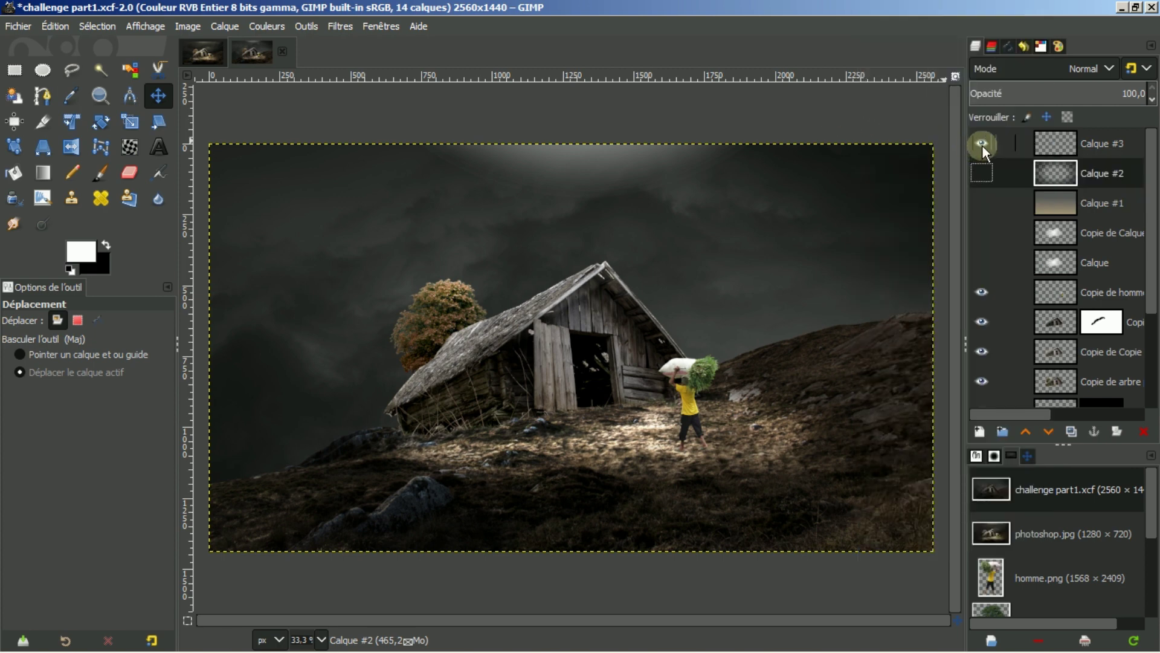
# Create a new layer from the visible image above Calque #2 and turn the white sky glow layer Calque #3 back on.
pyautogui.rightClick(1015, 173)
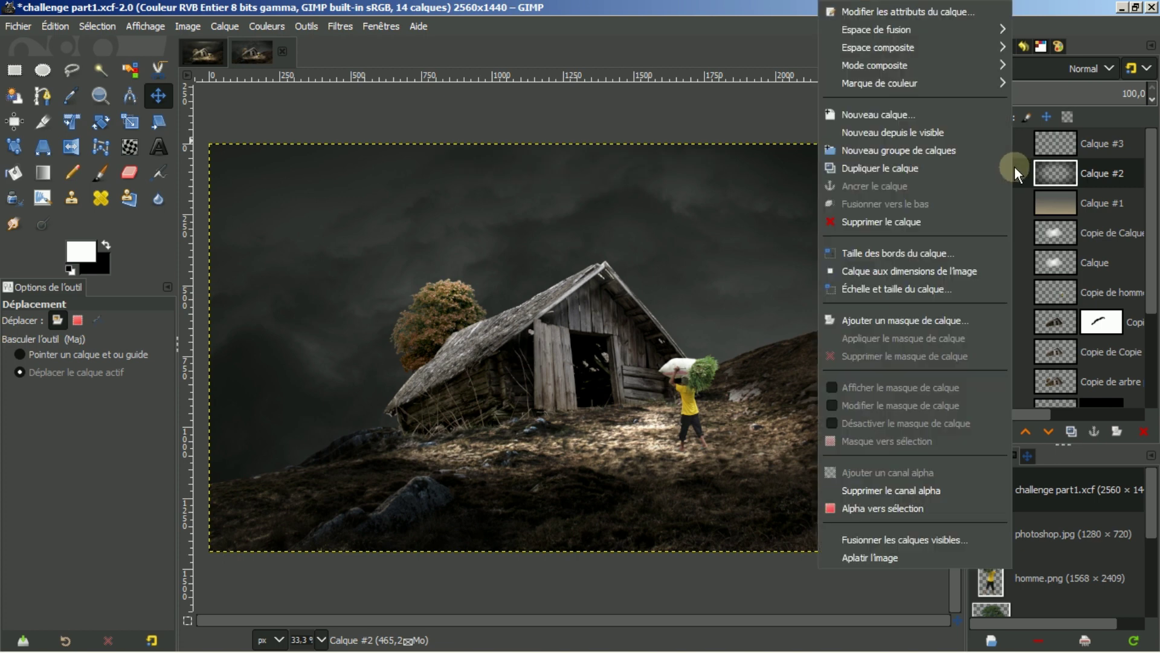
pyautogui.click(931, 133)
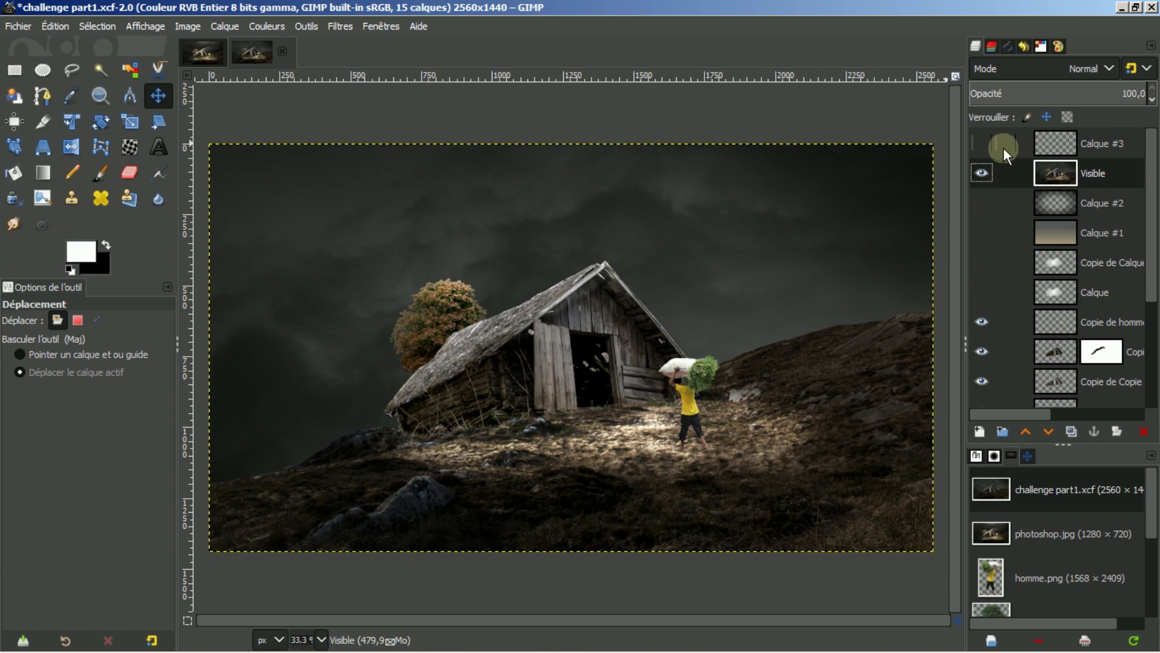
pyautogui.click(981, 143)
pyautogui.click(982, 143)
pyautogui.click(981, 143)
pyautogui.click(994, 170)
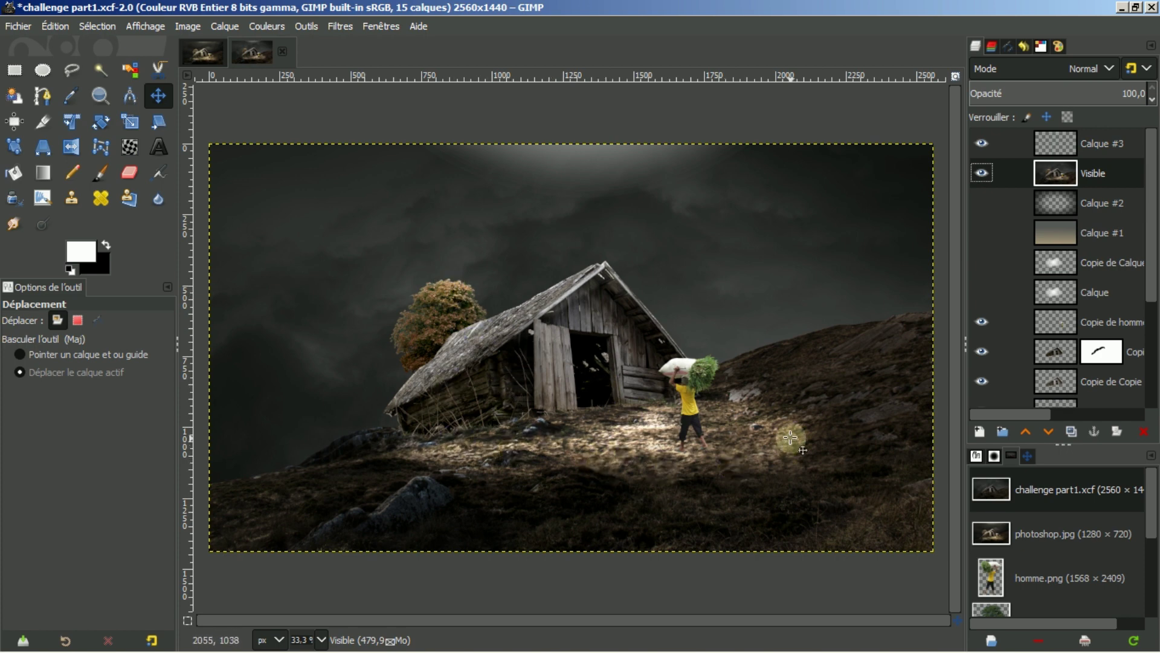
# Open the G'MIC-Qt Light glow filter for the Visible layer and fit the whole image in its preview.
pyautogui.click(339, 26)
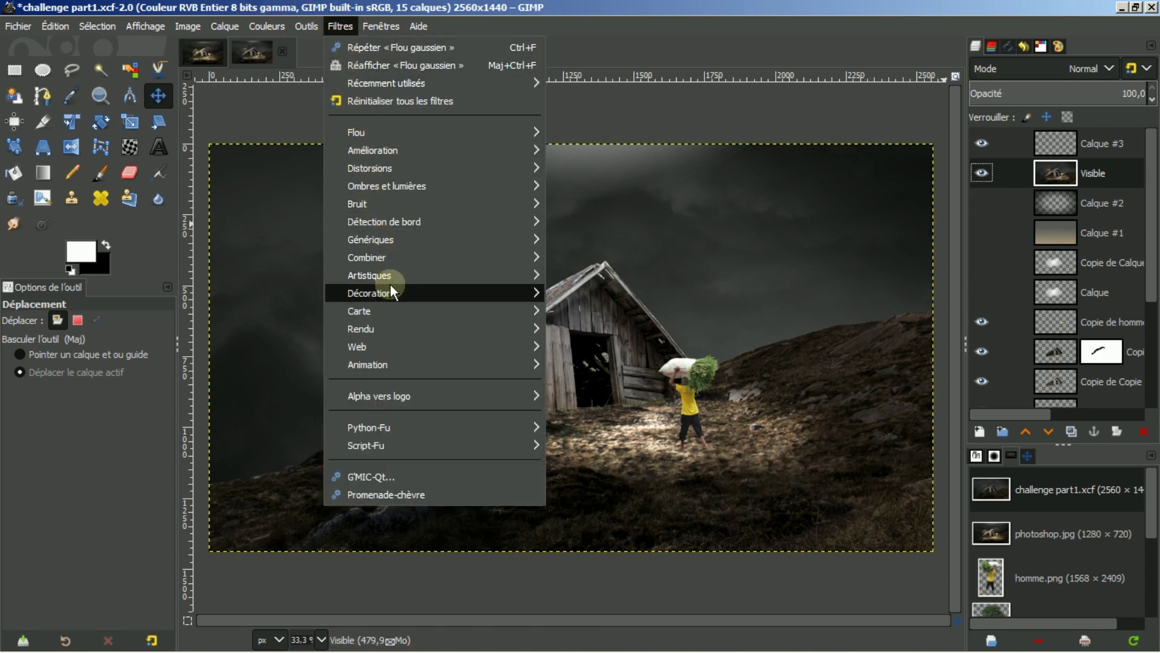
pyautogui.click(376, 475)
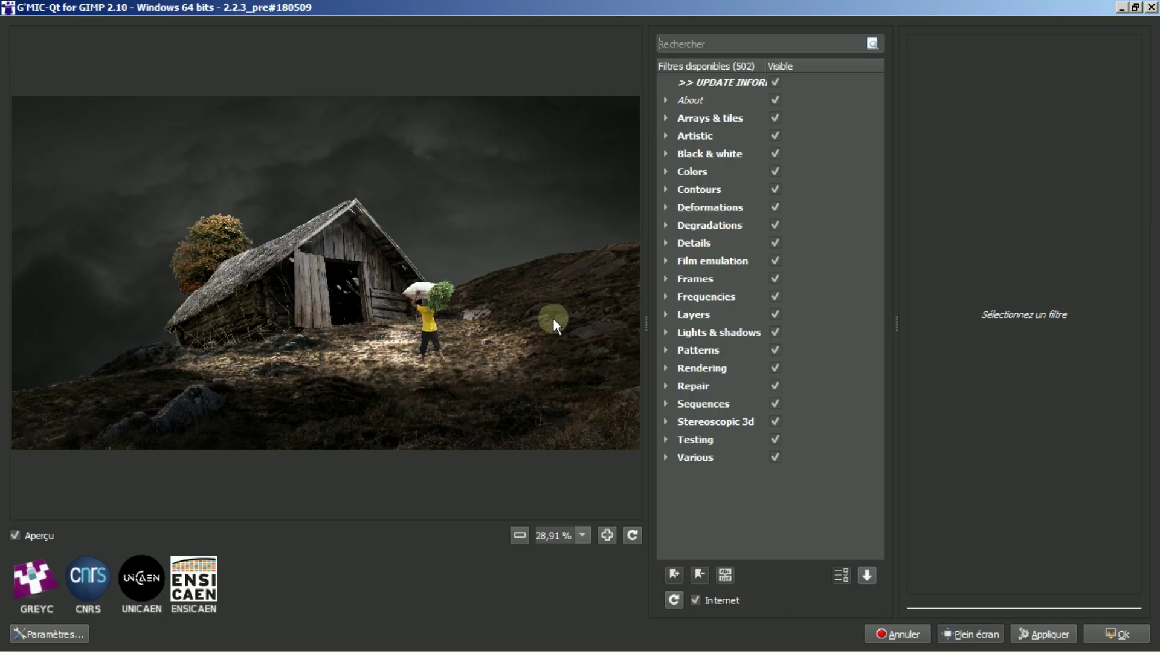
pyautogui.click(707, 336)
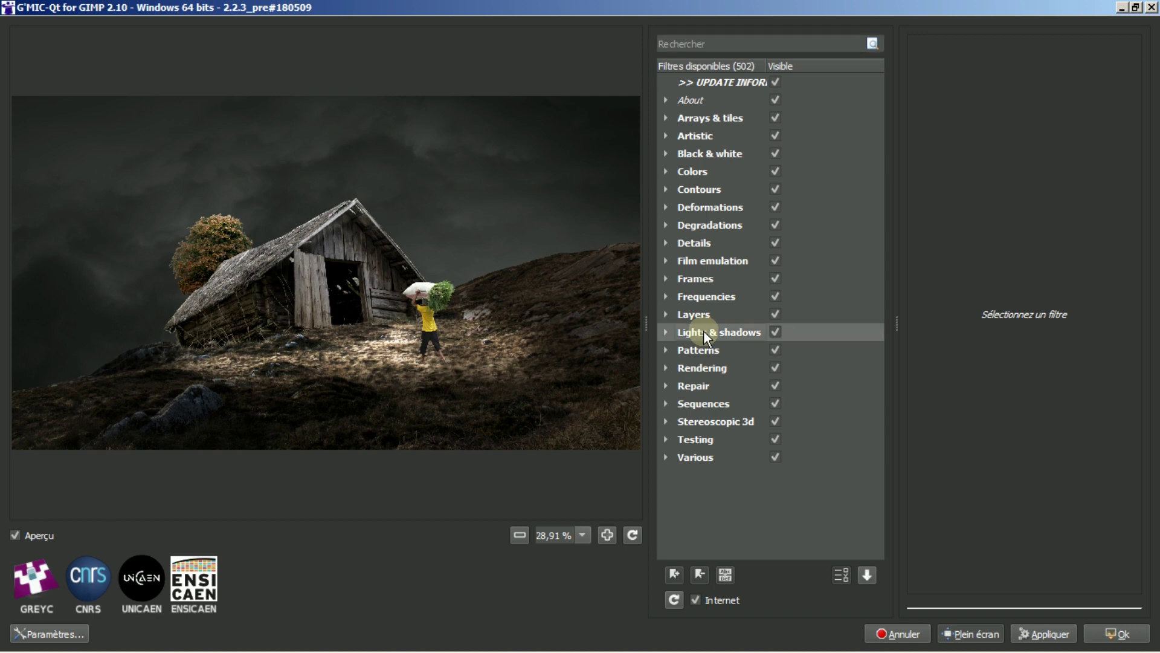
pyautogui.click(667, 332)
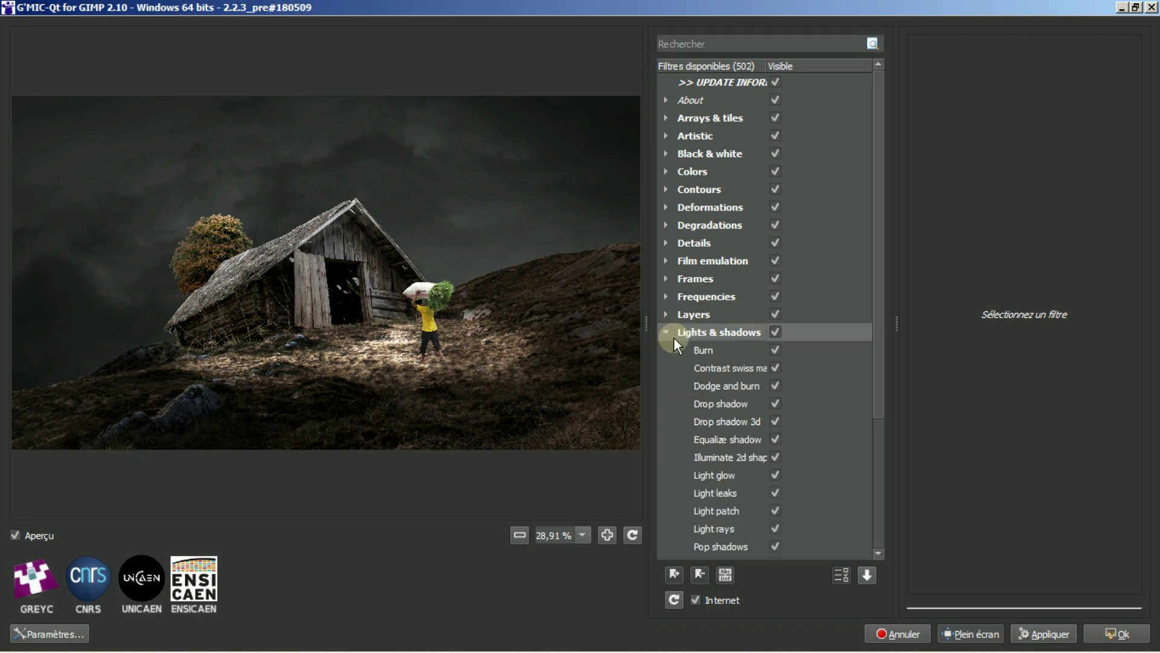
pyautogui.click(724, 475)
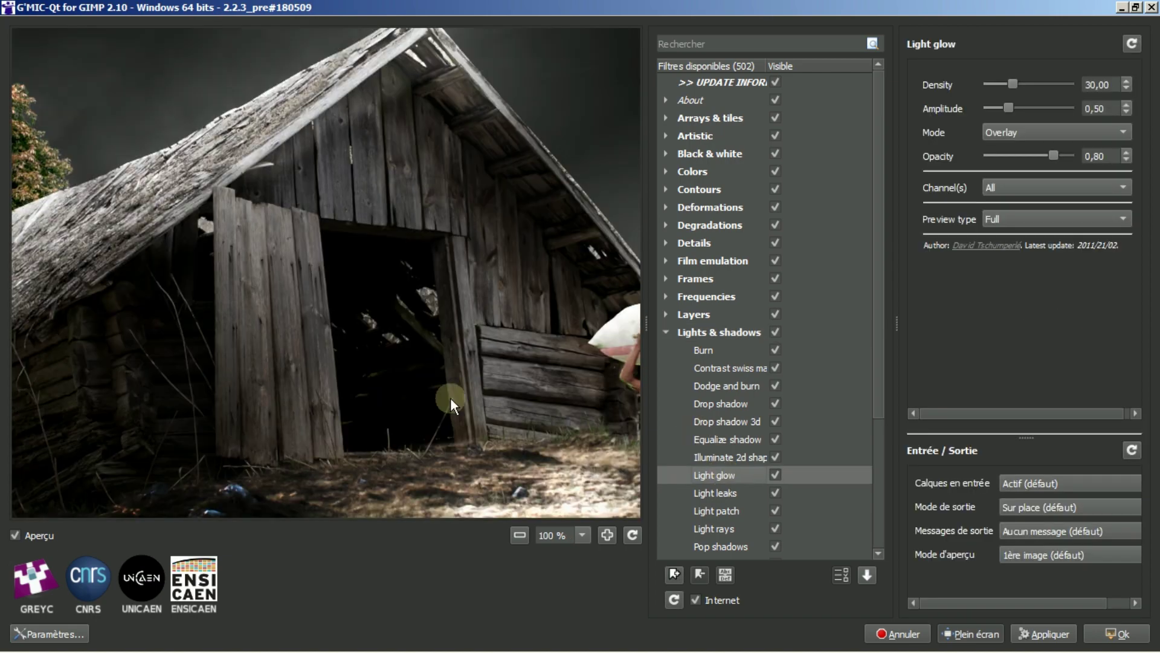
pyautogui.click(519, 535)
pyautogui.click(517, 535)
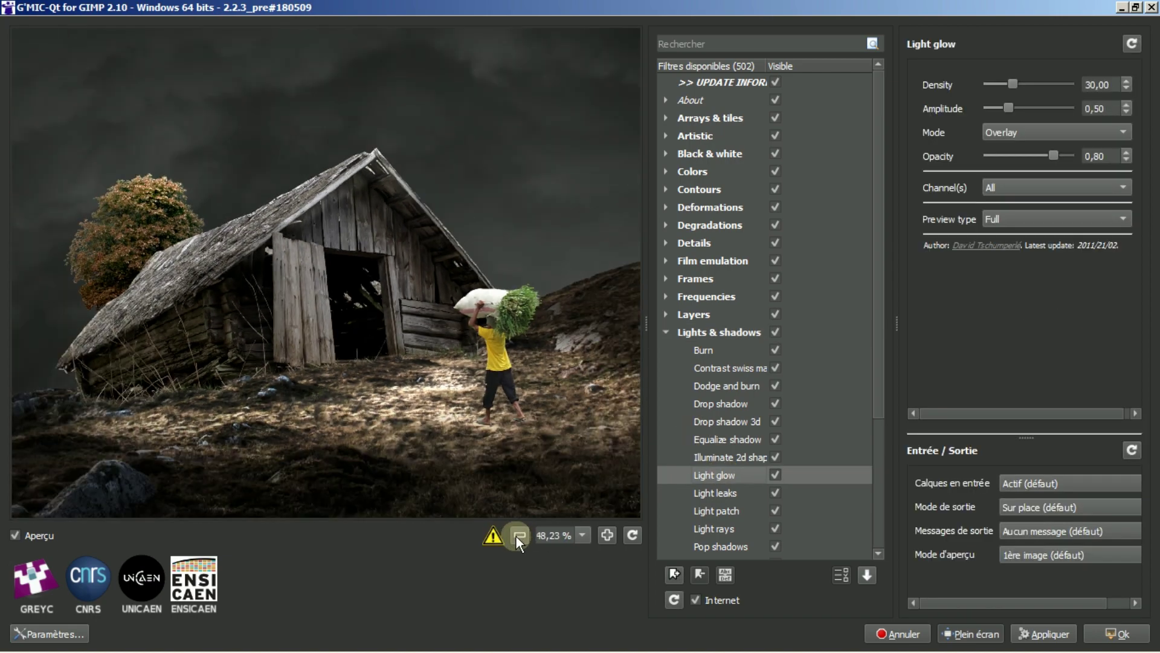
pyautogui.click(519, 537)
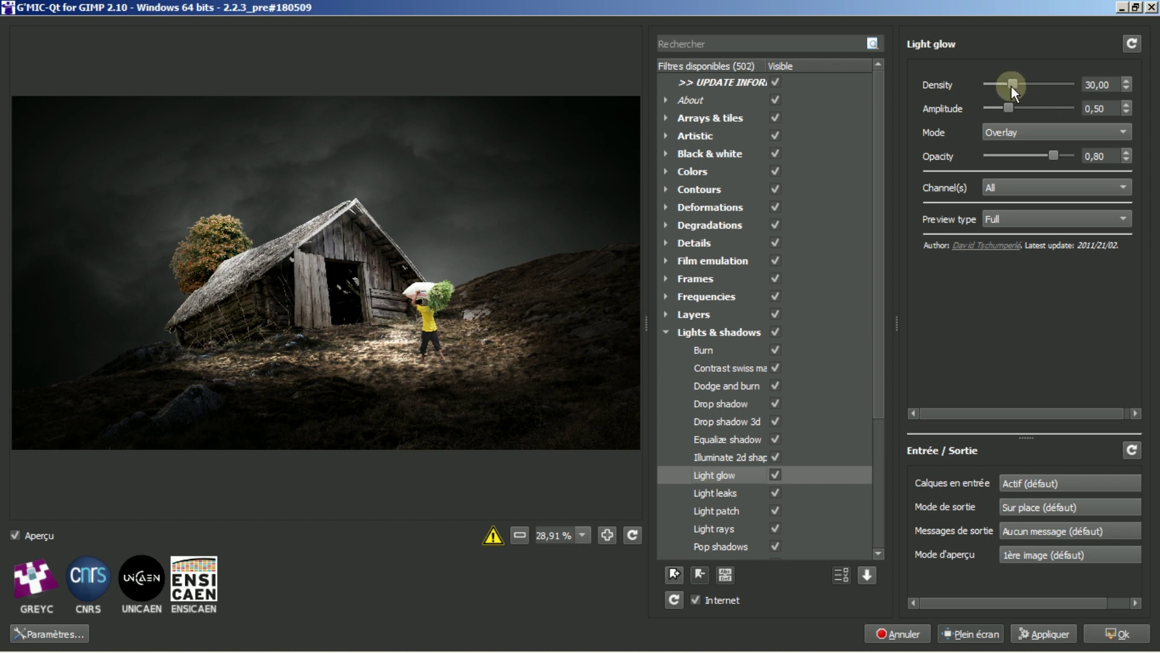
# Apply the Light glow filter with density 43.80 and amplitude 0.40 in Overlay mode.
pyautogui.moveTo(1010, 86); pyautogui.dragTo(1021, 84)
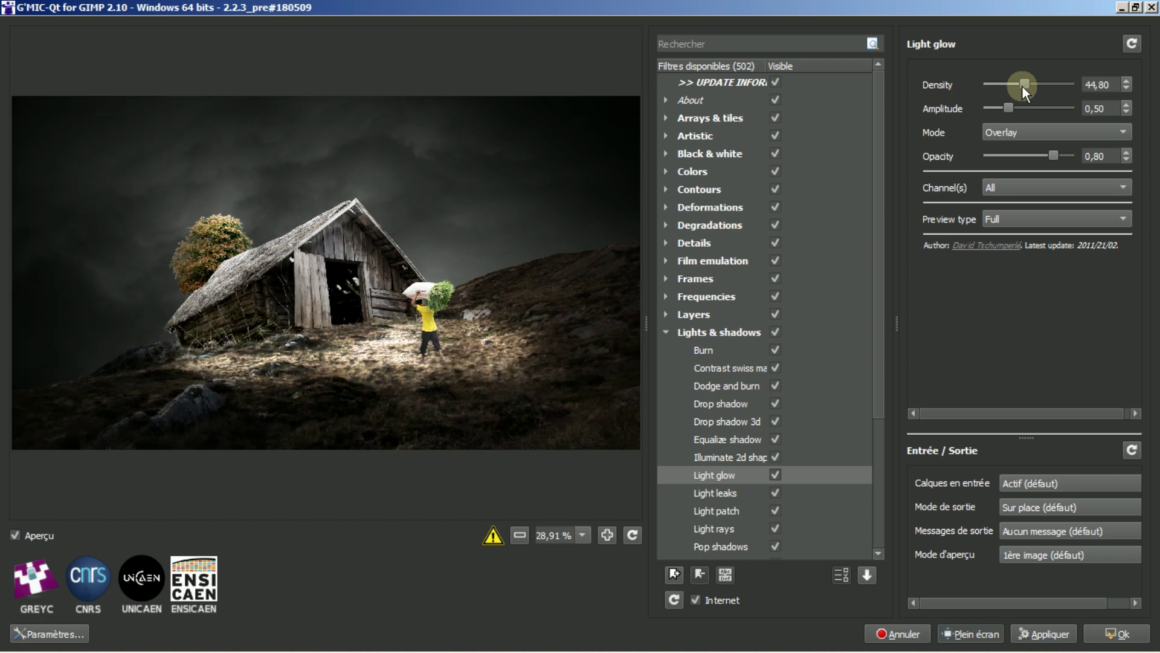
pyautogui.moveTo(1021, 85); pyautogui.dragTo(1021, 86)
pyautogui.moveTo(1011, 106); pyautogui.dragTo(1006, 107)
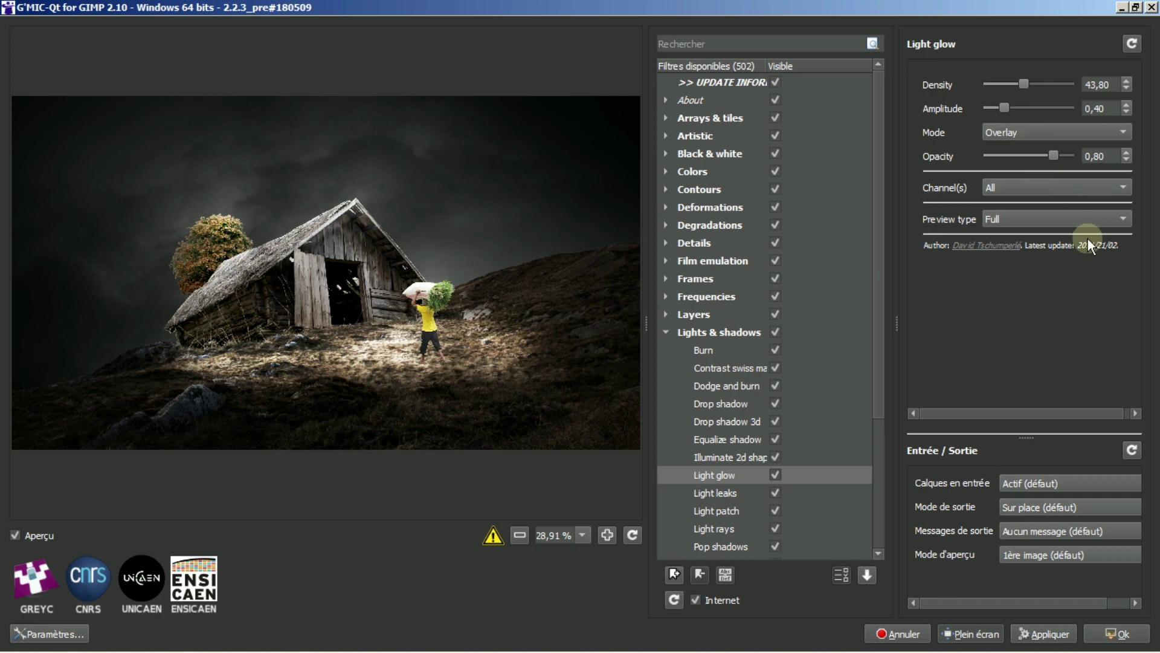
pyautogui.click(1125, 636)
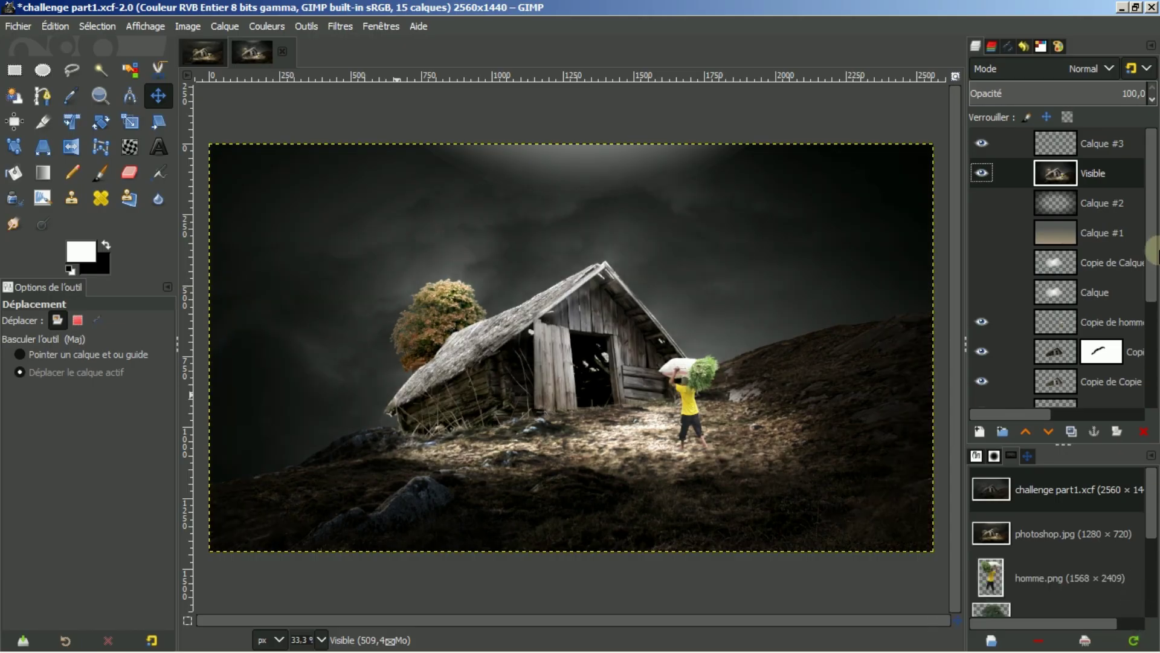
# Set the Visible layer's opacity to 76.7 and show the vignette, the overlay gradient and both soft-light layers.
pyautogui.click(980, 145)
pyautogui.click(1088, 89)
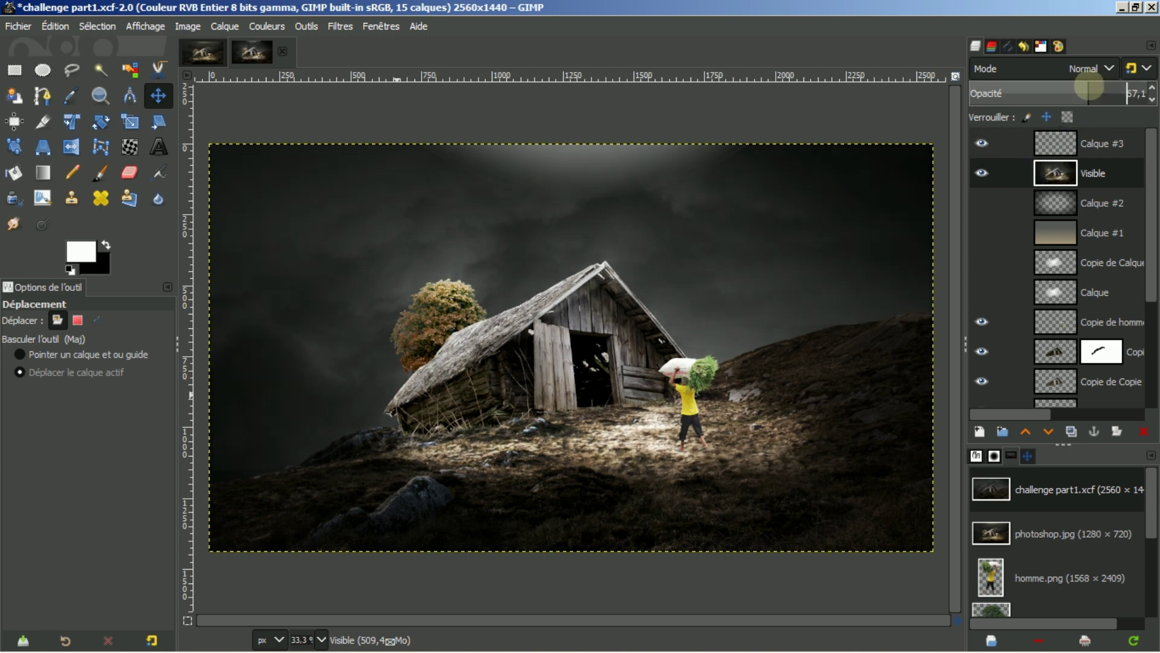
pyautogui.moveTo(1087, 89); pyautogui.dragTo(1106, 92)
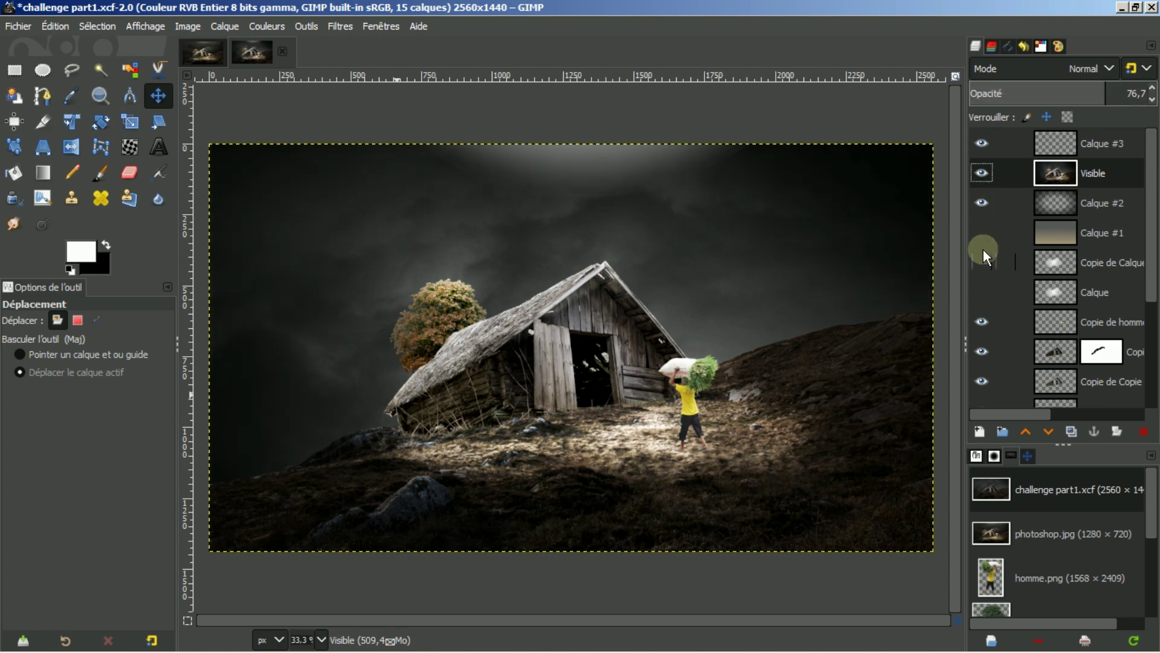
pyautogui.click(981, 290)
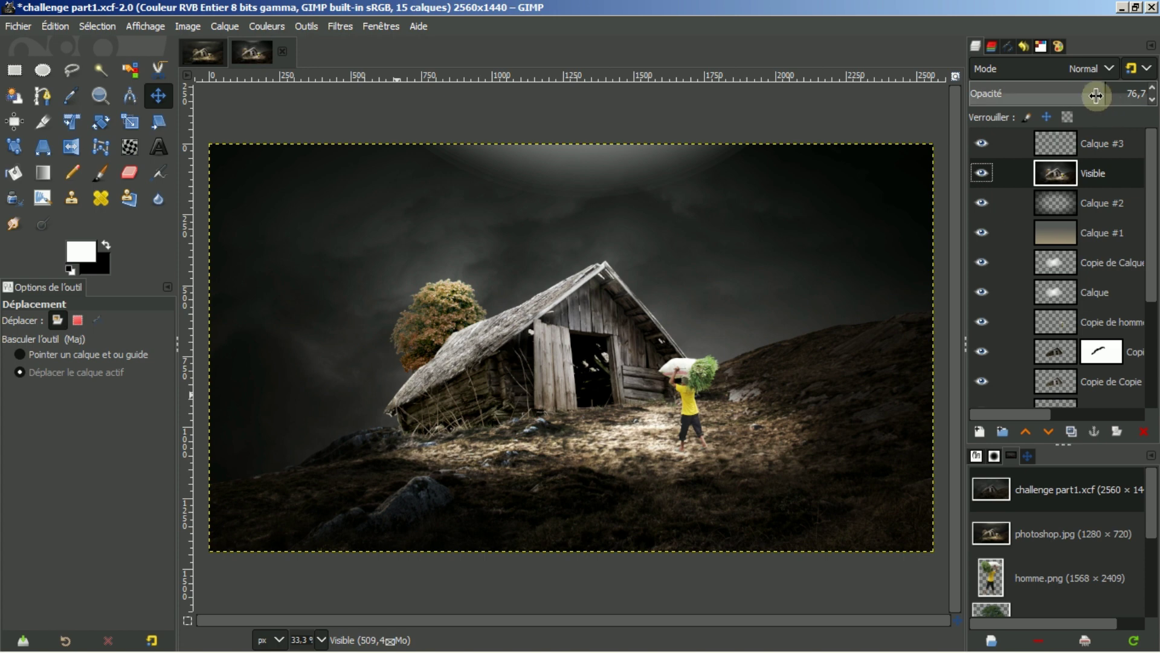
# Compare the image with and without the Visible layer, try opacities of 60.5 and 100, and set its opacity to 16.7.
pyautogui.moveTo(1088, 91); pyautogui.dragTo(1078, 92)
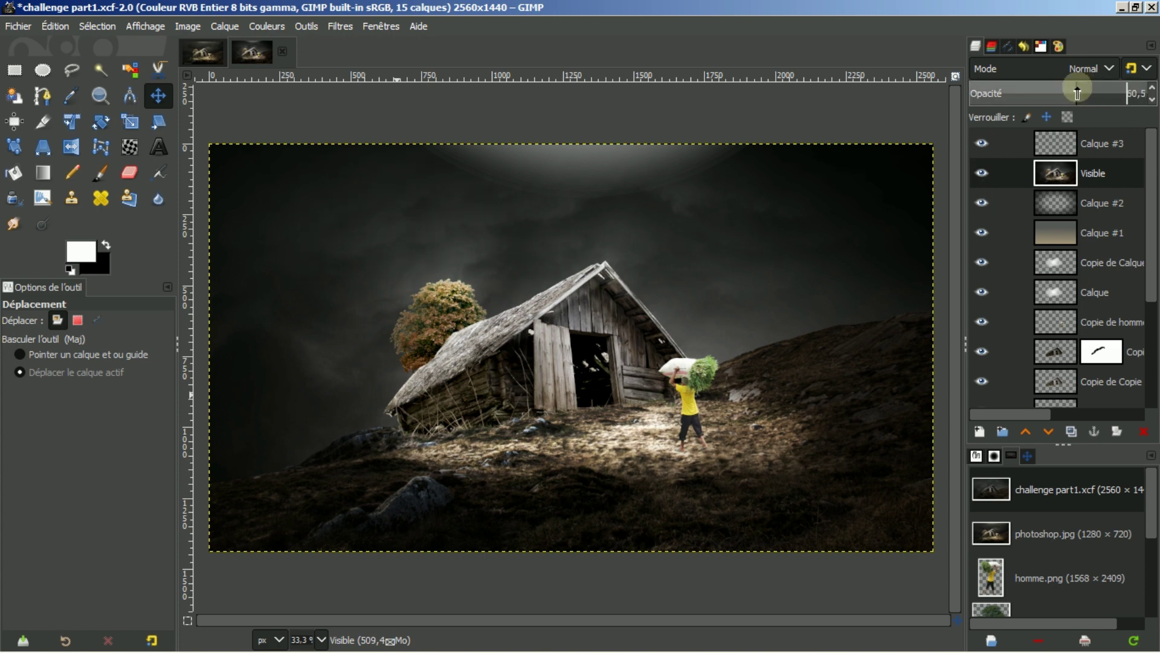
pyautogui.click(981, 173)
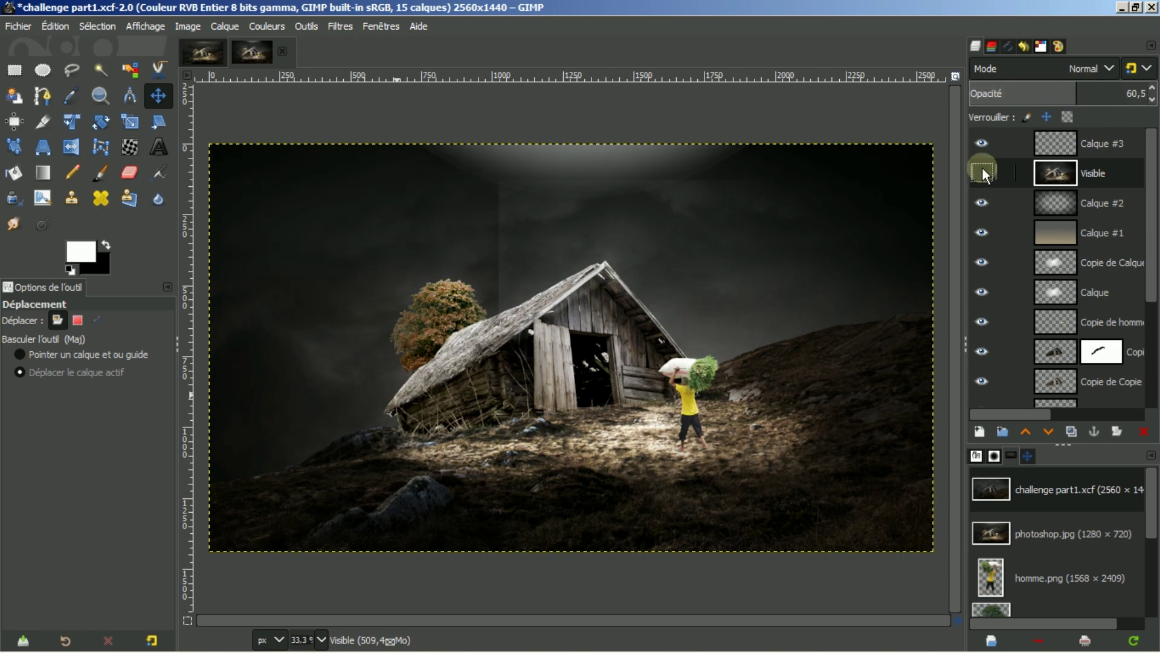
pyautogui.click(982, 174)
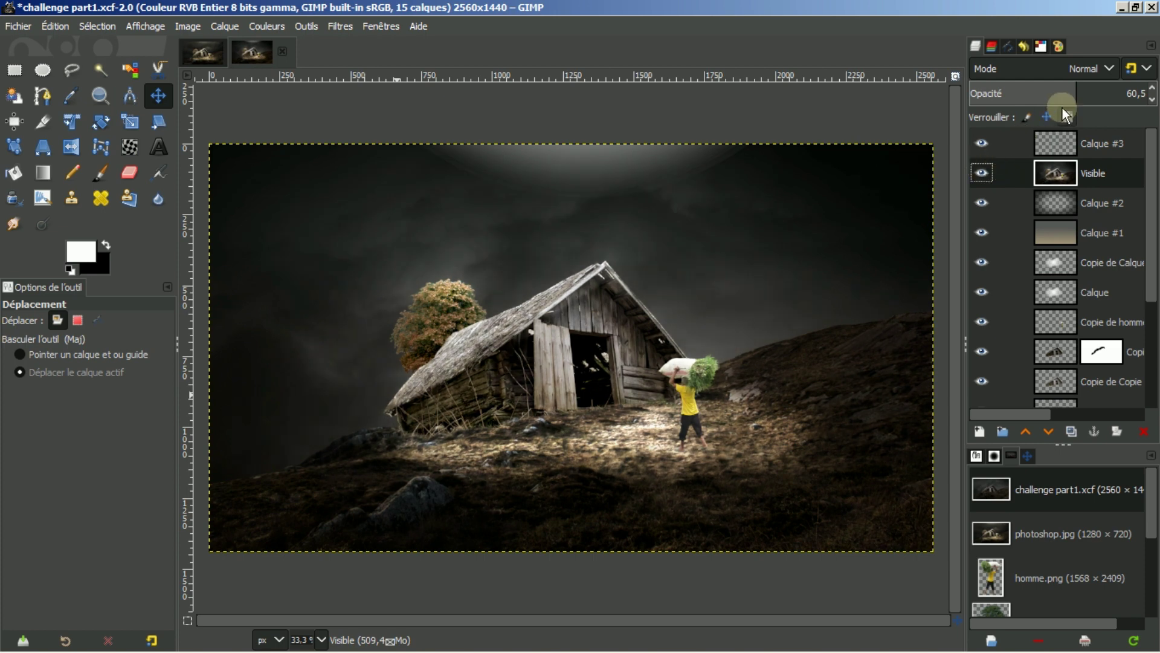
pyautogui.moveTo(1072, 91); pyautogui.dragTo(1155, 80)
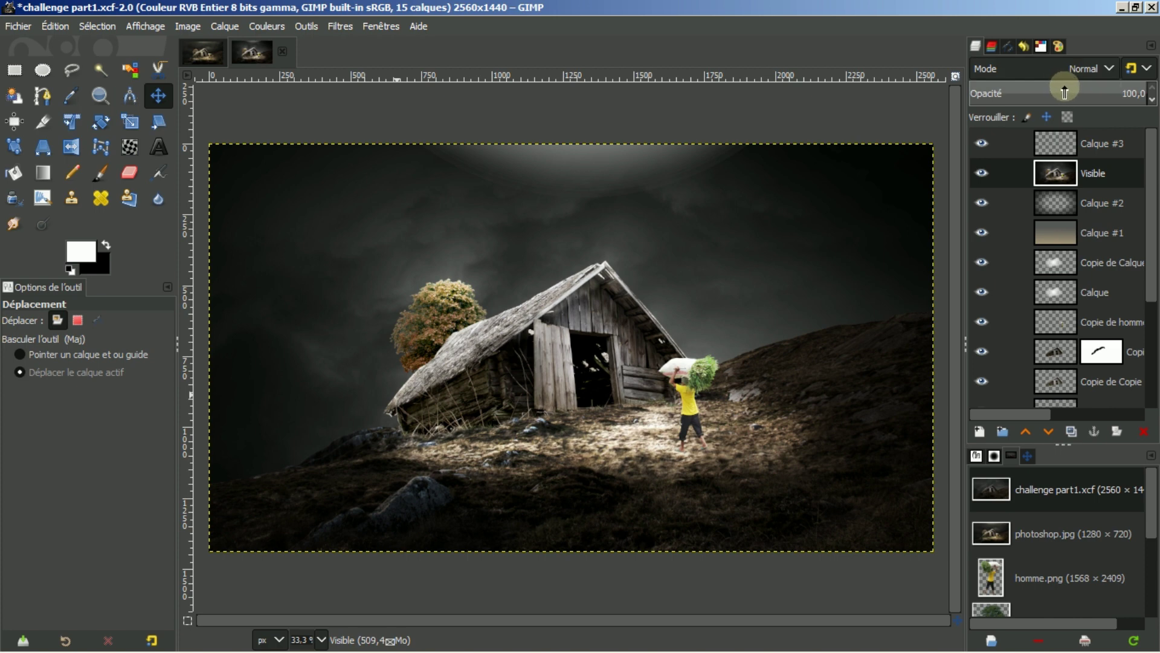
pyautogui.moveTo(1063, 92); pyautogui.dragTo(1005, 94)
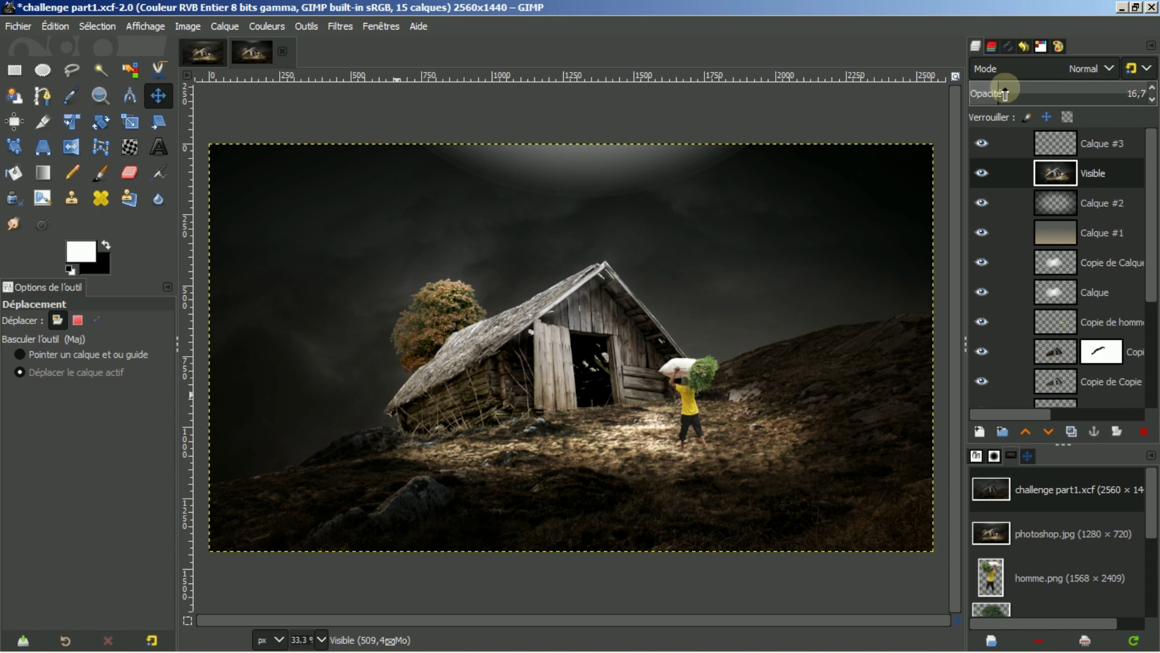